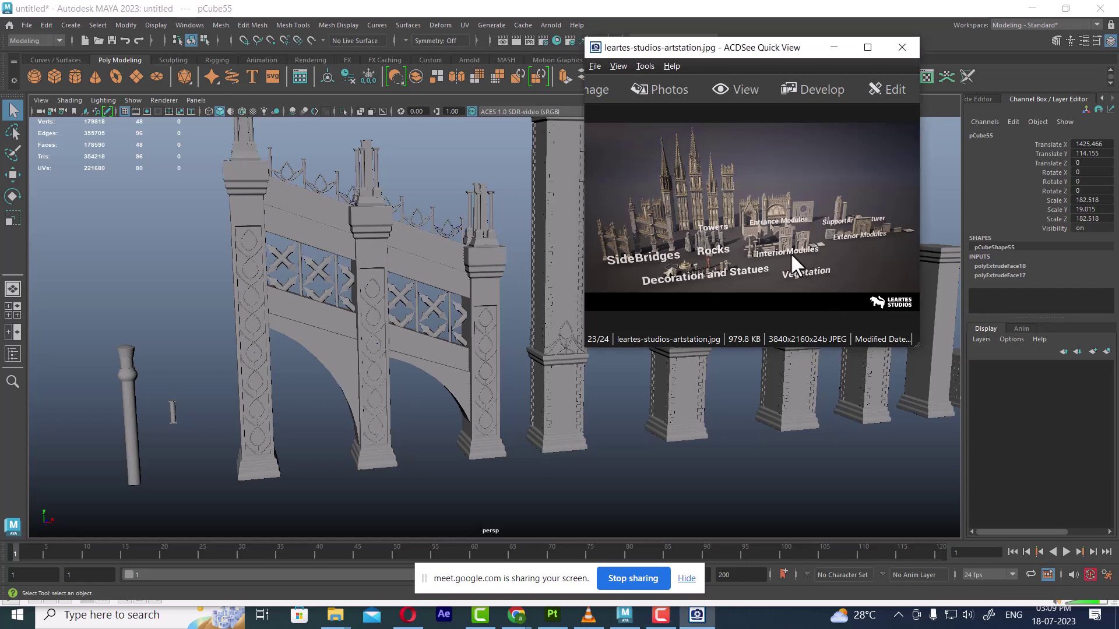
- Zoom the ACDSee reference image in on the bridge pillar
scroll(790, 253, "up", 2)
scroll(711, 269, "up", 2)
scroll(765, 285, "up", 1)
scroll(765, 286, "up", 1)
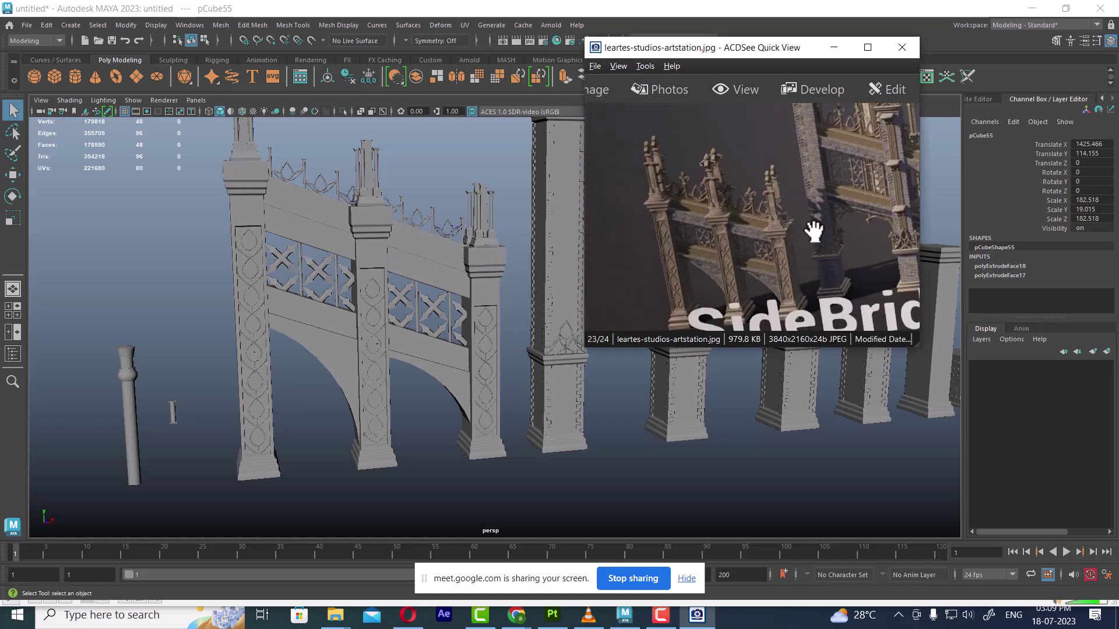
scroll(763, 247, "up", 1)
scroll(816, 242, "up", 1)
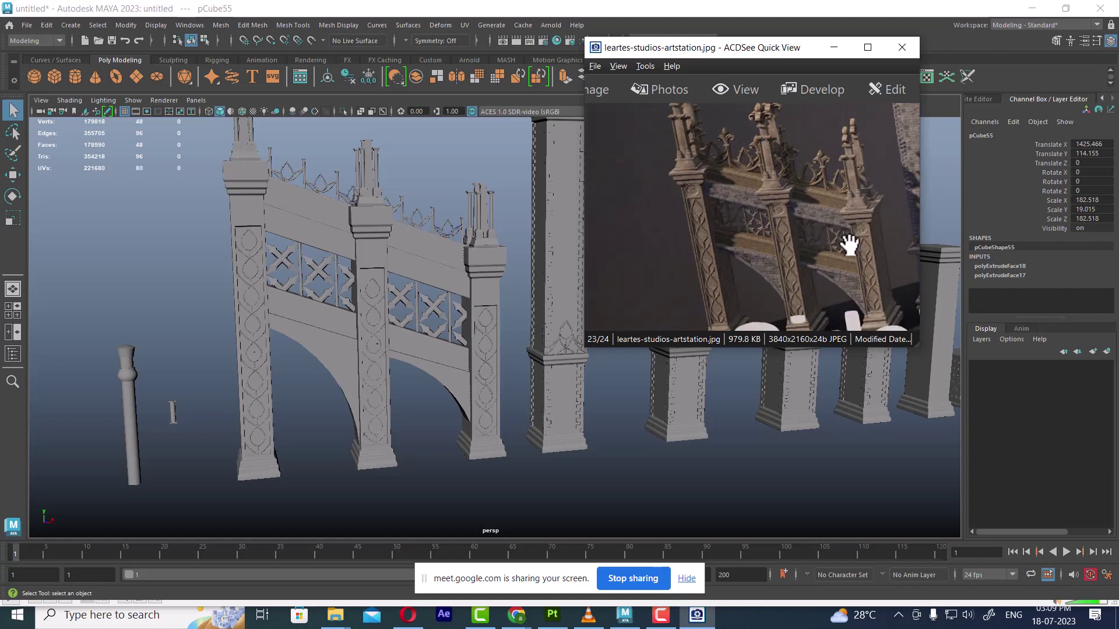
scroll(215, 334, "up", 2)
scroll(437, 320, "up", 2)
scroll(497, 382, "up", 2)
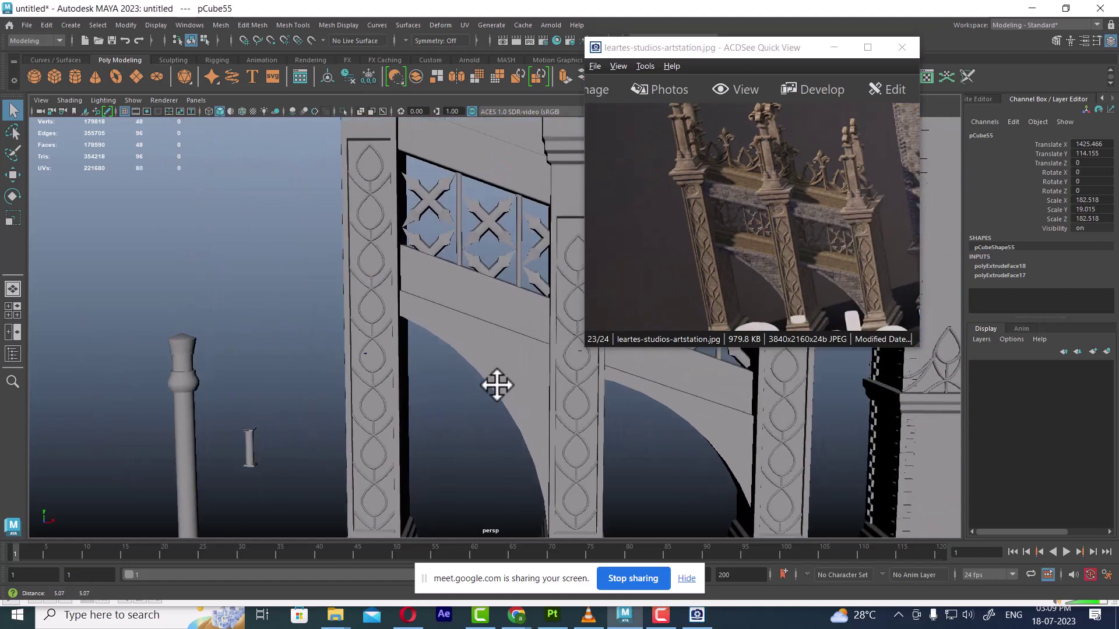
scroll(554, 349, "up", 1)
- Dolly the Maya view in on the carved pillar and select a teardrop curve
scroll(781, 249, "up", 1)
scroll(757, 253, "up", 1)
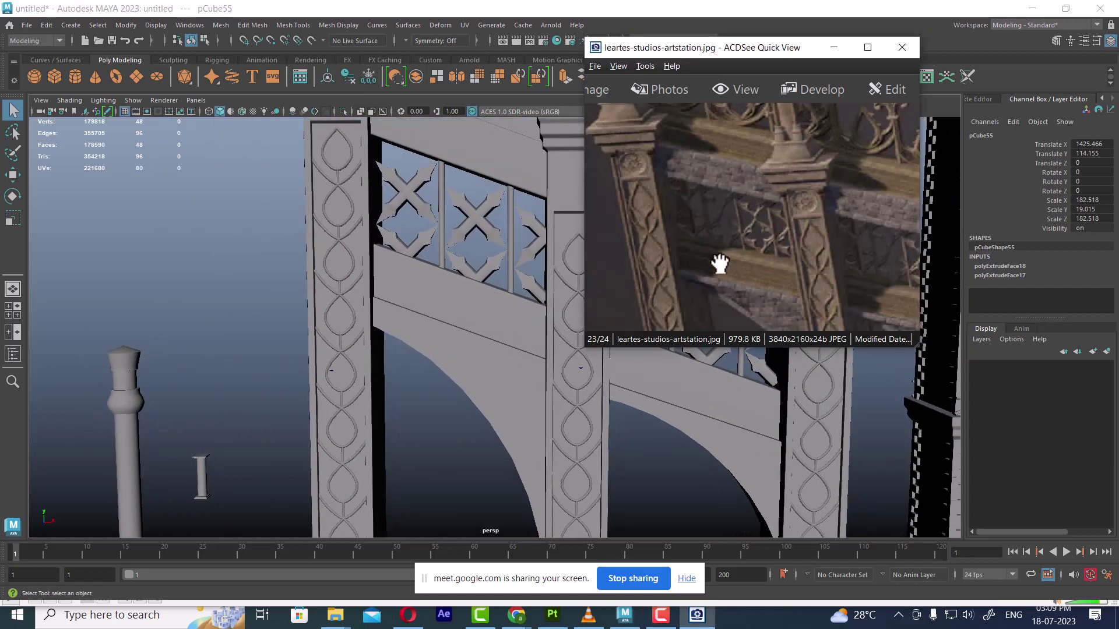
scroll(740, 250, "up", 1)
scroll(373, 382, "up", 2)
scroll(425, 320, "up", 2)
scroll(312, 254, "up", 2)
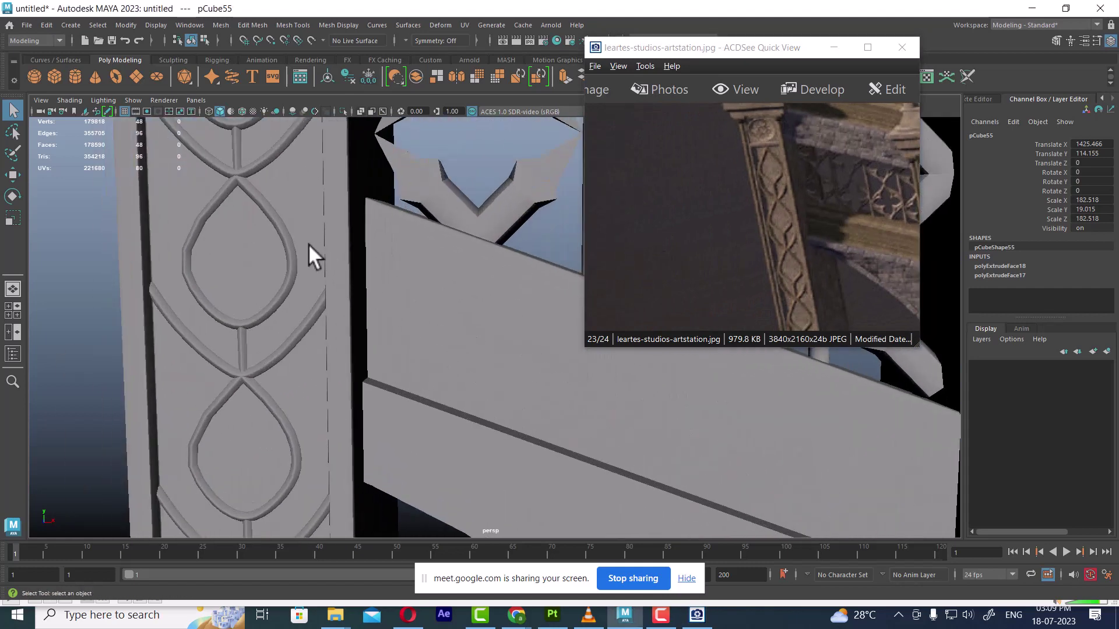
left_click(285, 250)
- Orbit around the pillar and select its upper teardrop carving
mouse_move(289, 317)
left_mouse_down("alt")
mouse_move(262, 332)
mouse_move(305, 333)
mouse_move(295, 302)
mouse_move(327, 296)
left_mouse_up("alt")
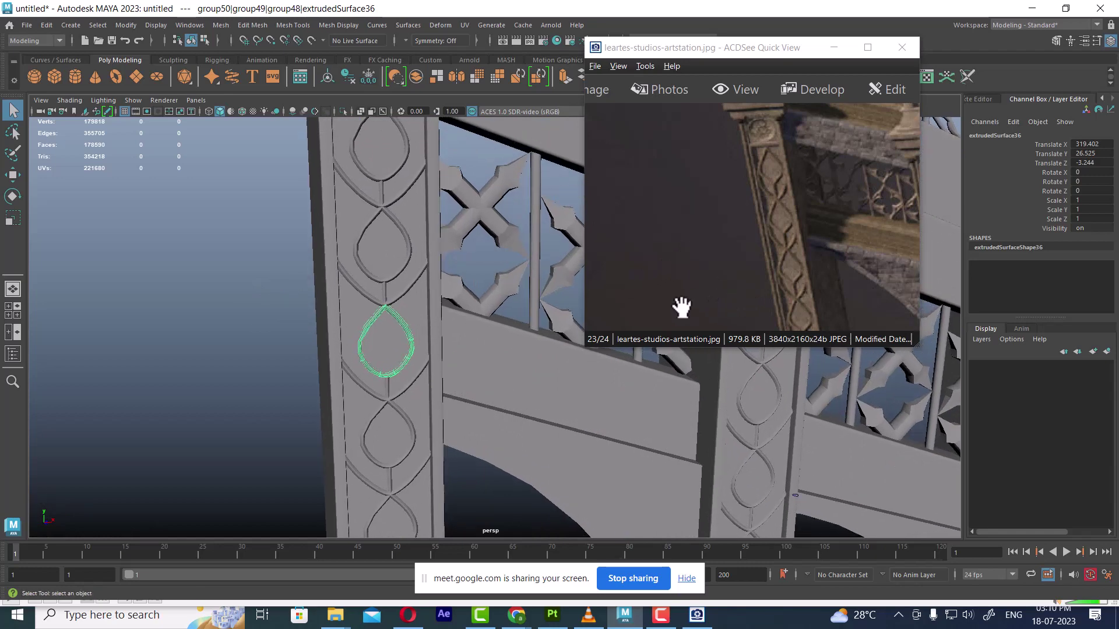
mouse_move(384, 288)
left_mouse_down("alt")
mouse_move(362, 280)
mouse_move(357, 297)
mouse_move(400, 287)
mouse_move(429, 337)
mouse_move(344, 219)
left_mouse_up("alt")
left_click(326, 148)
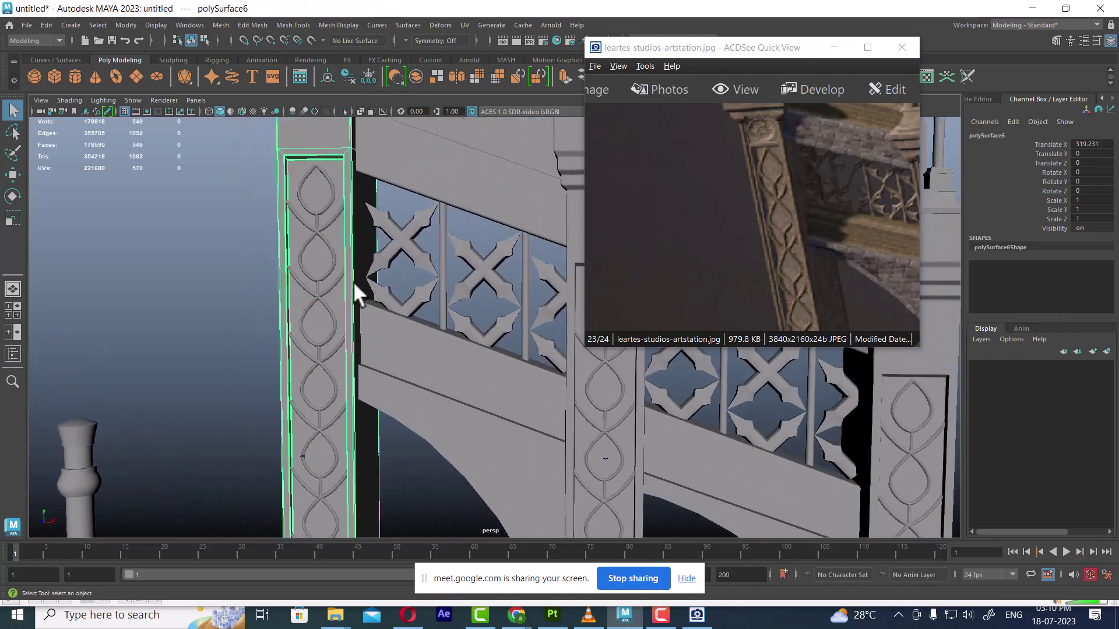
mouse_move(353, 281)
left_mouse_down("alt")
mouse_move(288, 292)
mouse_move(351, 249)
mouse_move(307, 200)
left_mouse_up("alt")
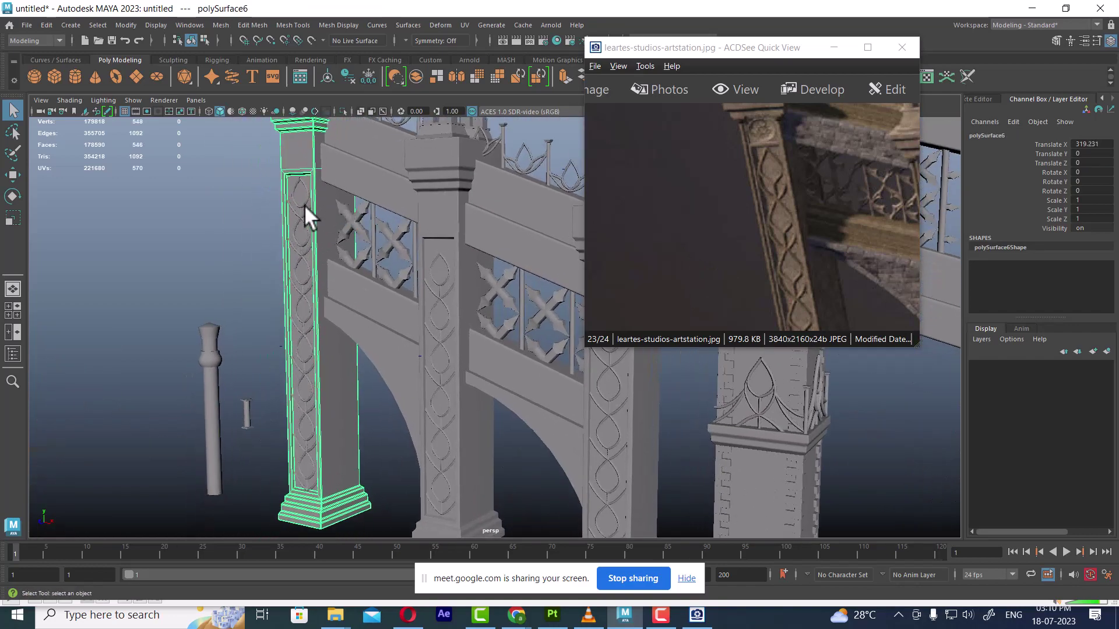
scroll(305, 204, "up", 3)
scroll(300, 325, "up", 2)
scroll(325, 221, "up", 2)
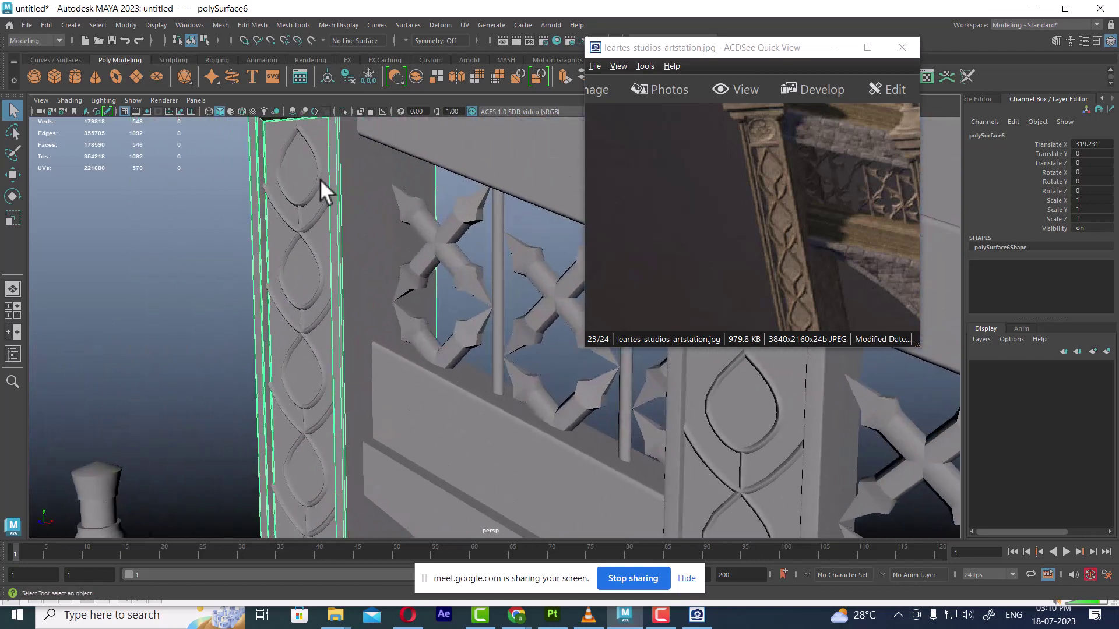
left_click(322, 191)
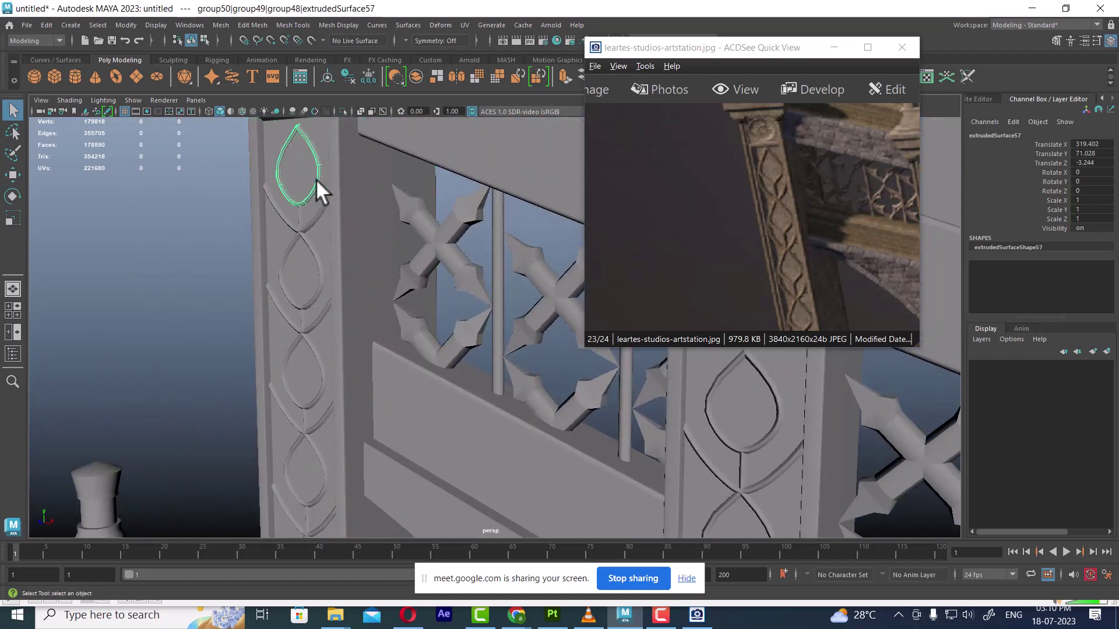
- Reframe the view and select the lower teardrop carving, extrudedSurface41
scroll(378, 321, "down", 5)
middle_click_drag(392, 317, 297, 324, "alt")
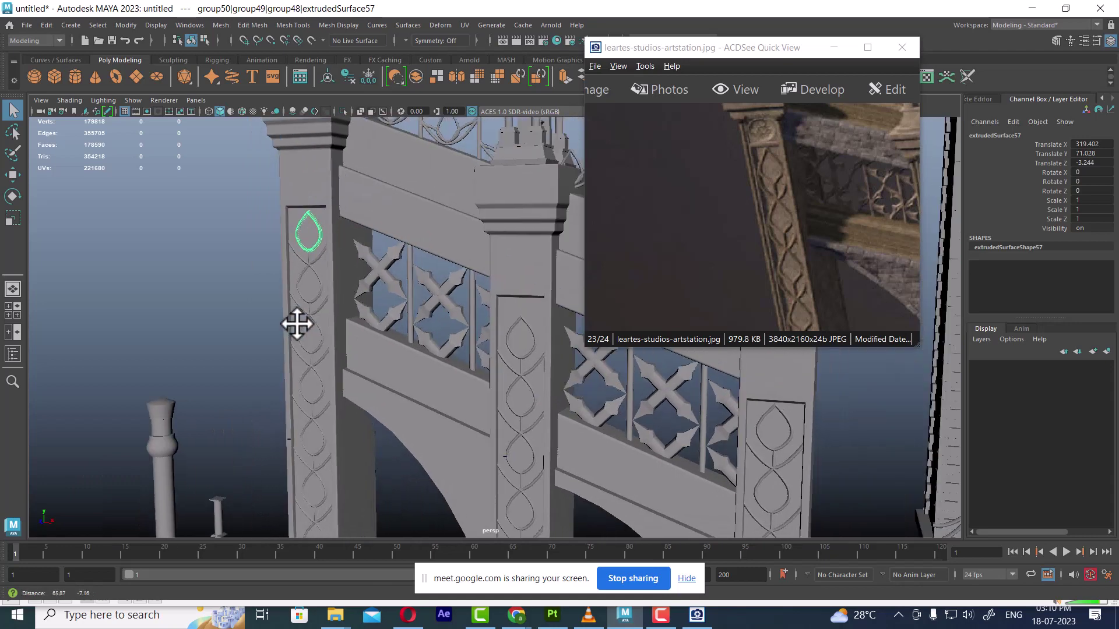
scroll(303, 326, "down", 2)
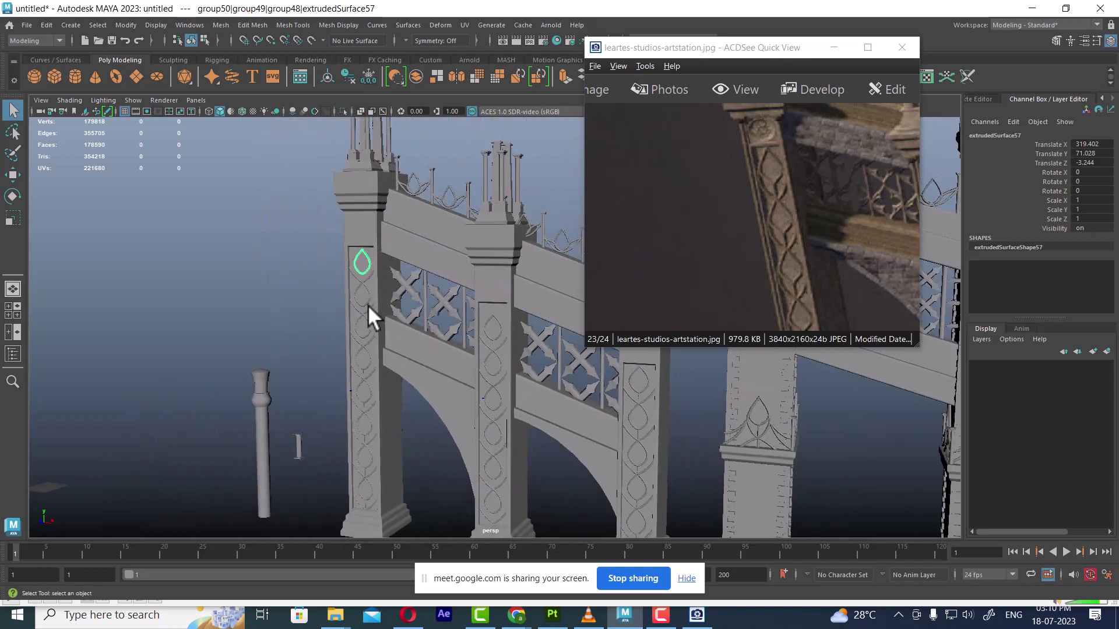
scroll(357, 292, "up", 3)
scroll(305, 445, "up", 2)
scroll(358, 383, "up", 3)
scroll(338, 369, "up", 2)
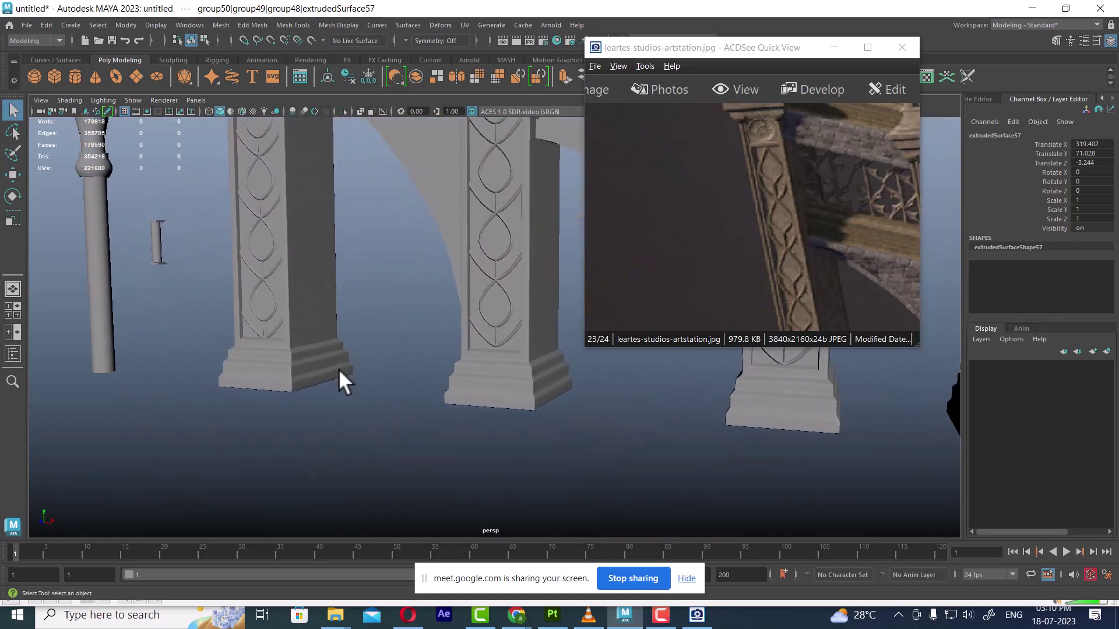
scroll(390, 432, "up", 2)
scroll(405, 452, "up", 3)
scroll(460, 392, "up", 3)
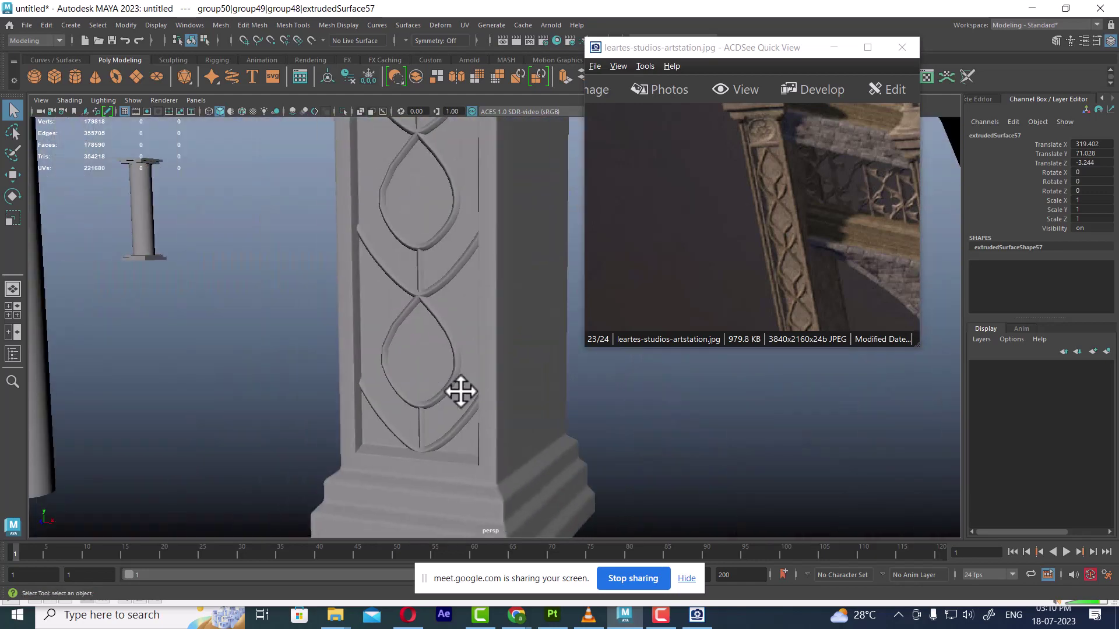
left_click(450, 325)
scroll(449, 361, "up", 2)
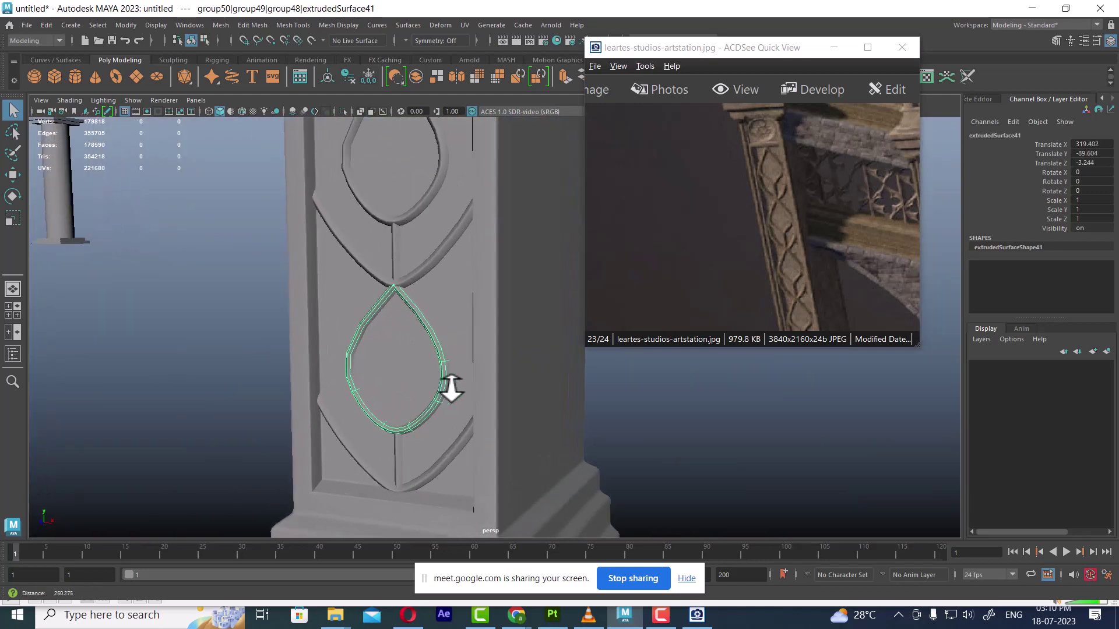
scroll(452, 387, "up", 1)
- Switch to the Move tool and select the whole carved pillar, polySurface6
mouse_move(428, 432)
left_mouse_down("alt")
mouse_move(410, 434)
mouse_move(377, 402)
mouse_move(251, 364)
mouse_move(152, 387)
mouse_move(181, 398)
left_mouse_up("alt")
key("w")
right_click_drag(180, 398, 411, 389, "alt")
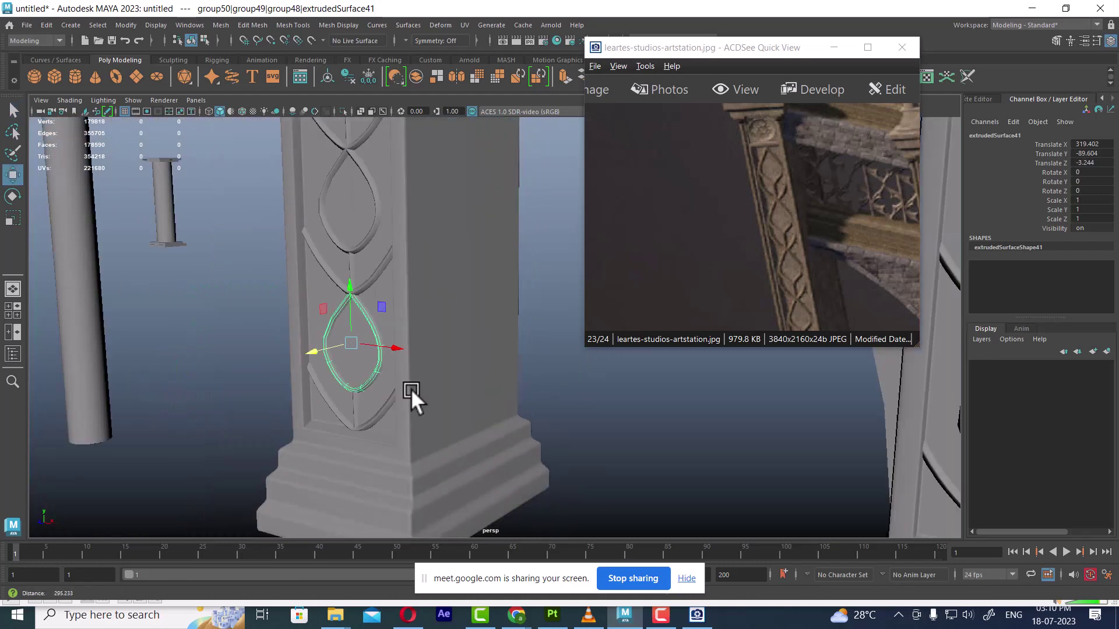
mouse_move(411, 389)
middle_mouse_down("alt")
mouse_move(502, 363)
mouse_move(344, 457)
middle_mouse_up("alt")
mouse_move(344, 457)
right_mouse_down("alt")
mouse_move(281, 386)
mouse_move(327, 381)
right_mouse_up("alt")
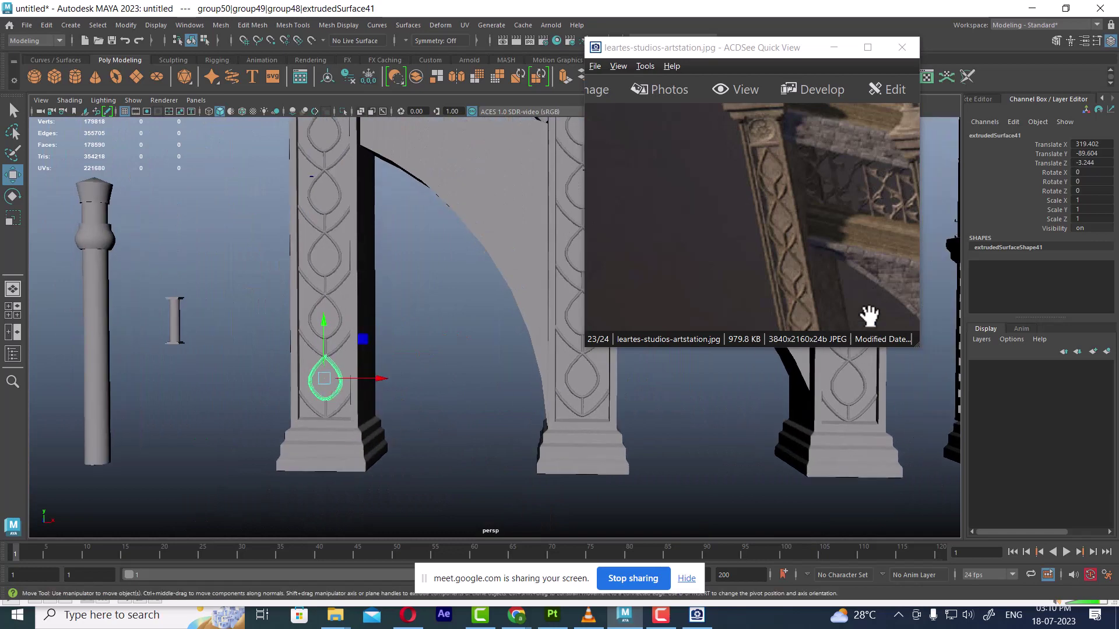
left_click_drag(869, 313, 822, 290)
mouse_move(374, 360)
left_mouse_down("alt")
mouse_move(392, 365)
mouse_move(409, 326)
left_mouse_up("alt")
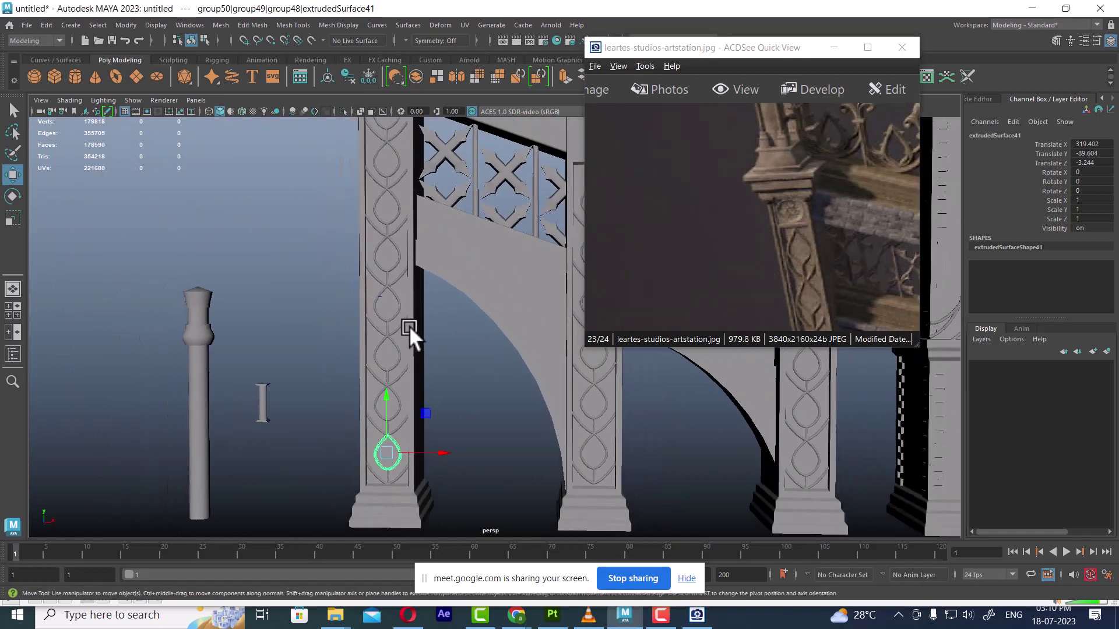
left_click(408, 323)
- Pan the reference to the pillar ornaments and maximize the ACDSee window
mouse_move(814, 281)
left_mouse_down()
mouse_move(804, 259)
mouse_move(812, 220)
left_mouse_up()
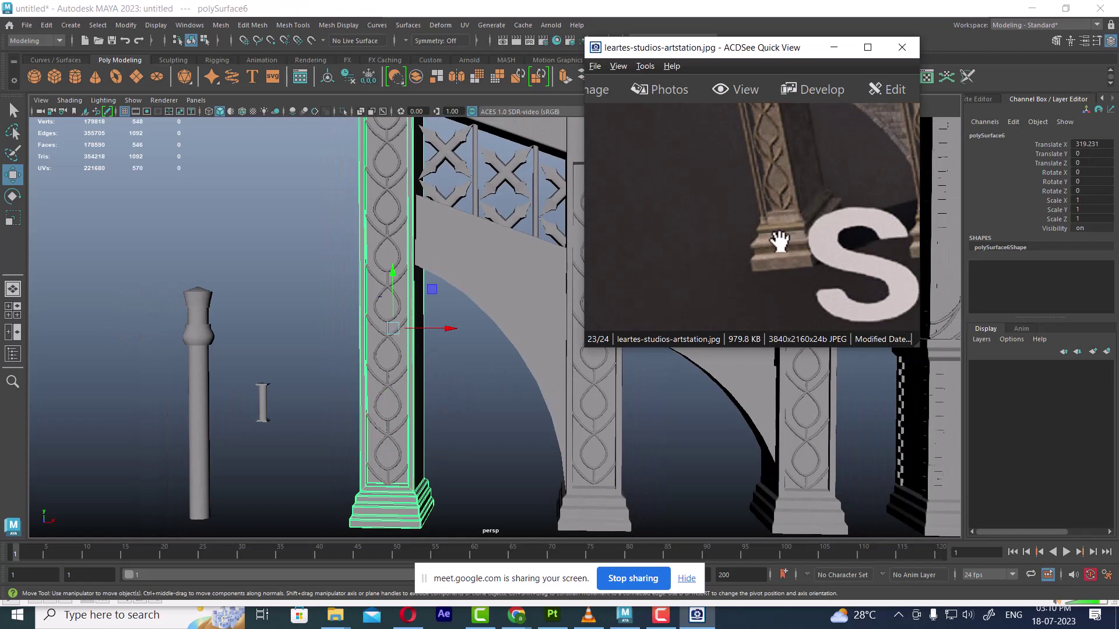
mouse_move(554, 410)
right_mouse_down("alt")
mouse_move(429, 501)
mouse_move(436, 460)
right_mouse_up("alt")
mouse_move(435, 460)
left_mouse_down("alt")
mouse_move(405, 439)
mouse_move(559, 389)
left_mouse_up("alt")
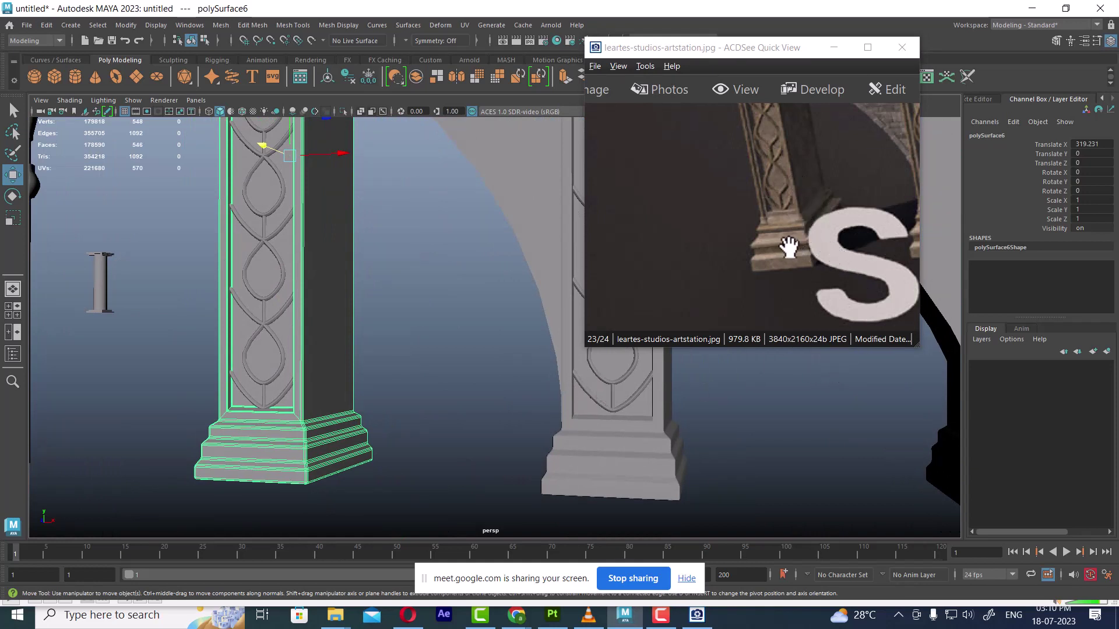
left_click_drag(791, 216, 818, 389)
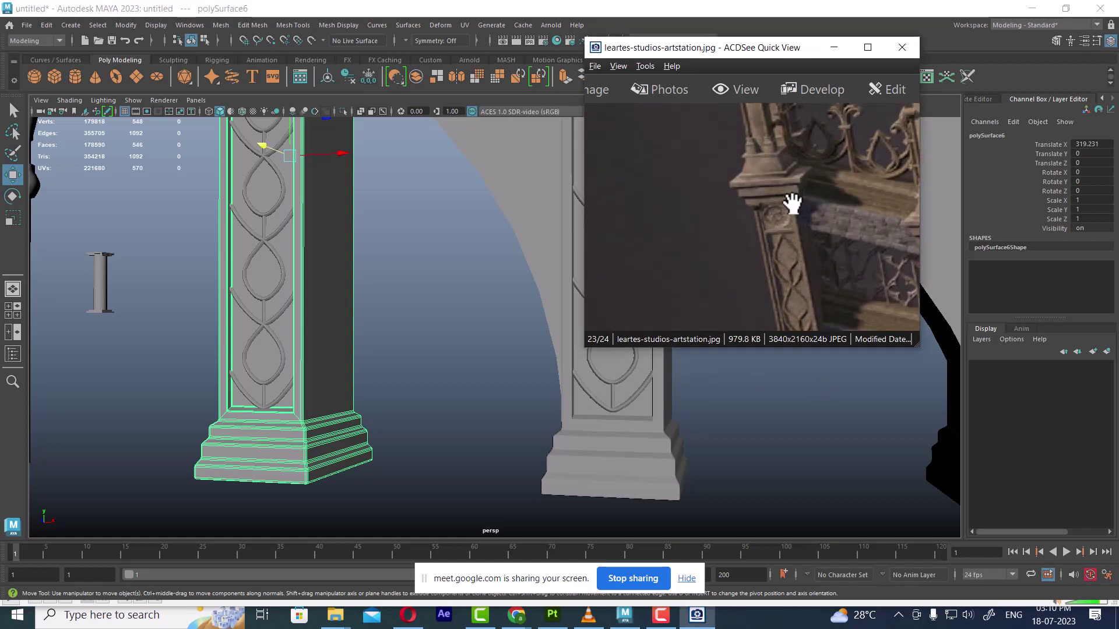
left_click_drag(793, 204, 761, 200)
mouse_move(844, 180)
left_mouse_down()
mouse_move(824, 250)
mouse_move(800, 229)
left_mouse_up()
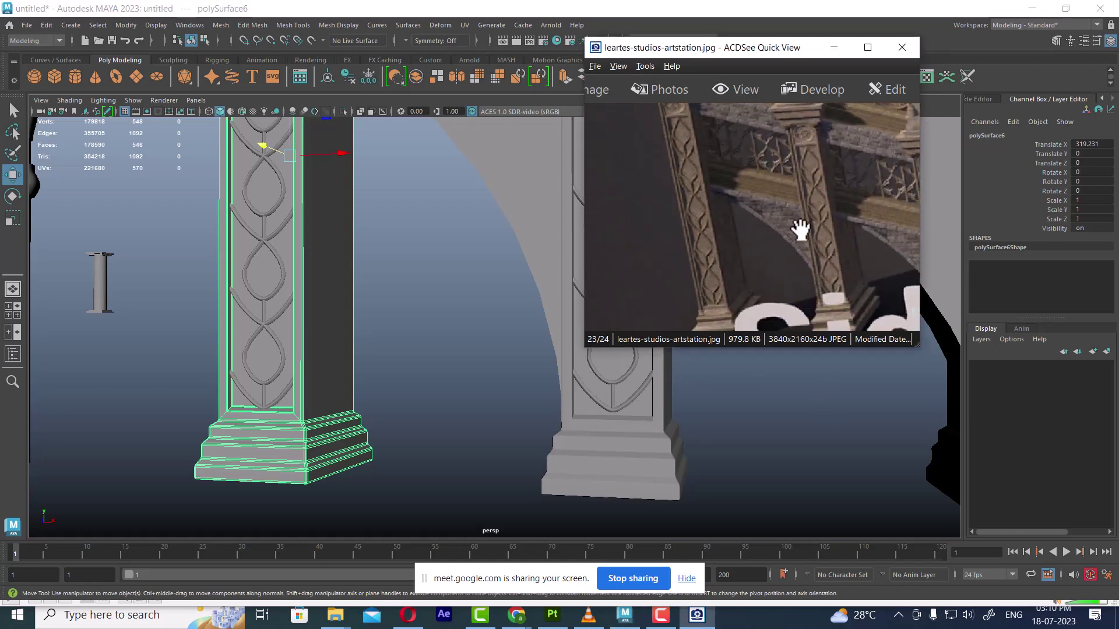
scroll(800, 229, "down", 2)
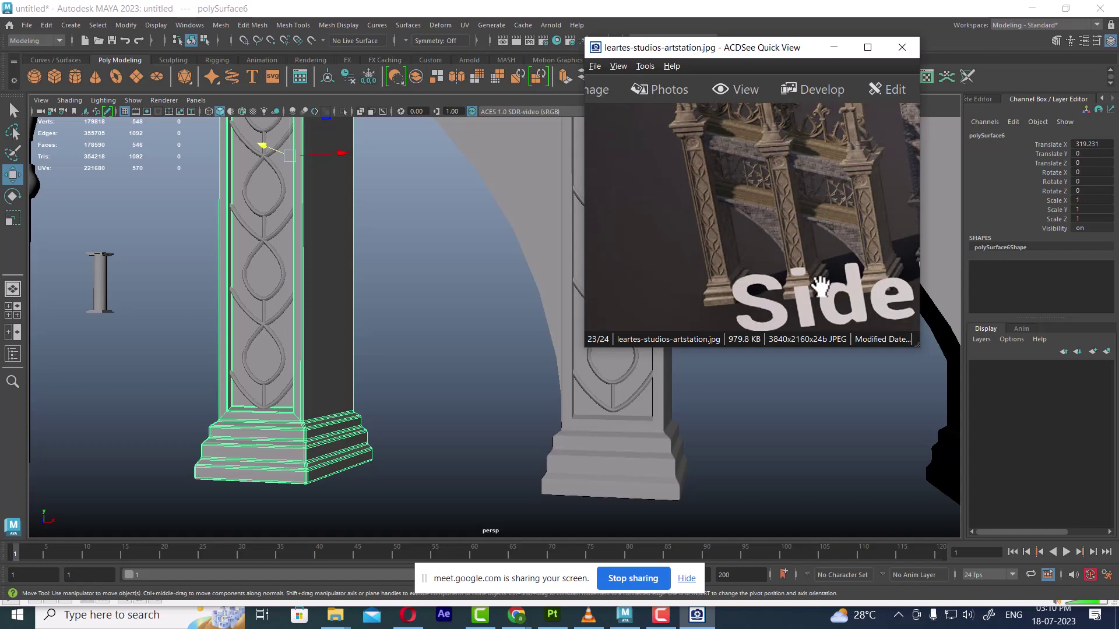
left_click(867, 47)
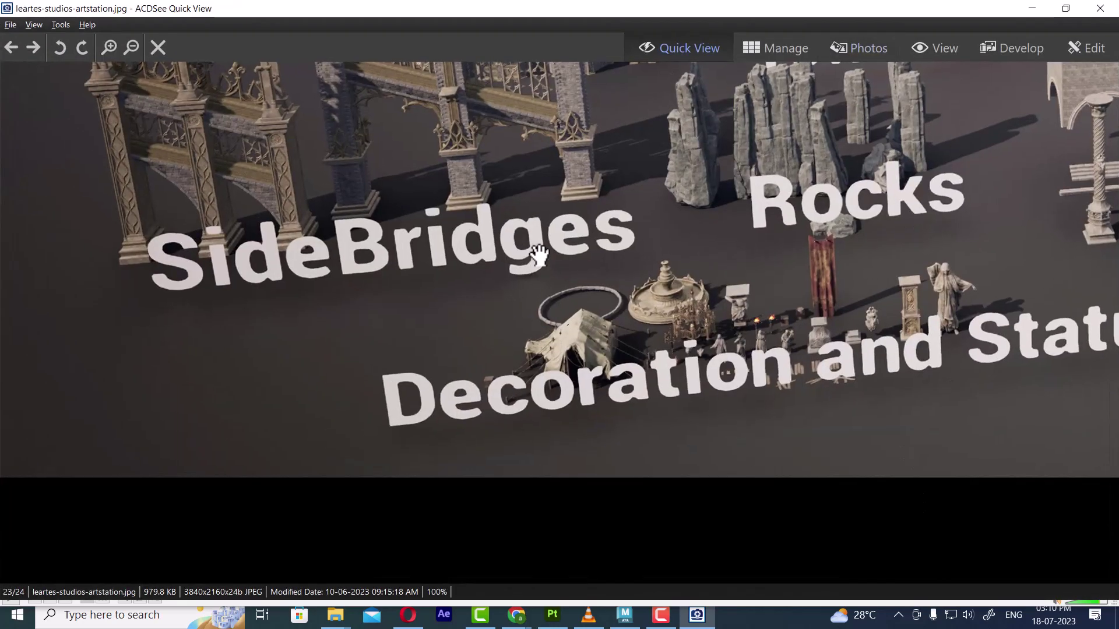
- Zoom the reference to 200% on the SideBridges pillars, pan across, then minimize it
left_click_drag(536, 257, 579, 375)
scroll(497, 372, "up", 2)
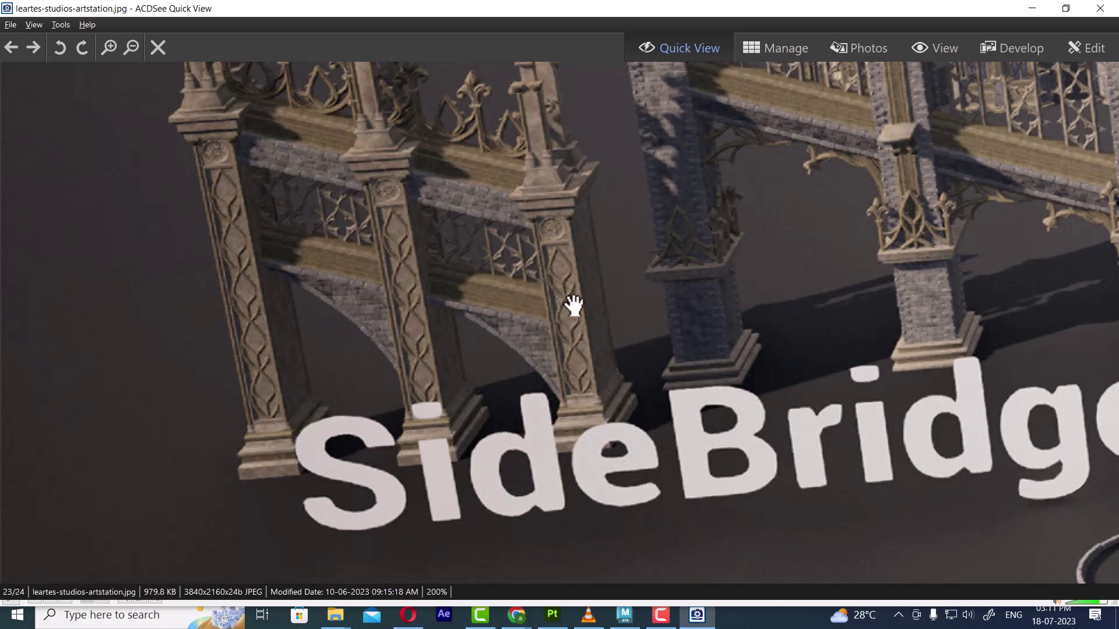
left_click_drag(575, 311, 619, 318)
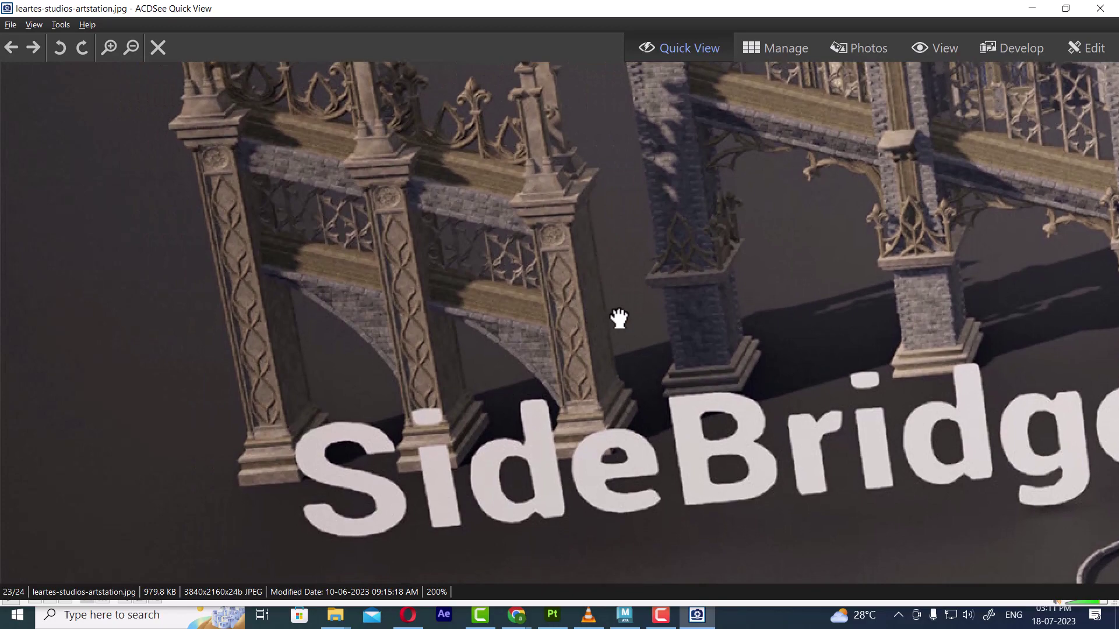
left_click(1032, 8)
- Select the teardrop ornament atop the gate pillar
scroll(677, 383, "down", 5)
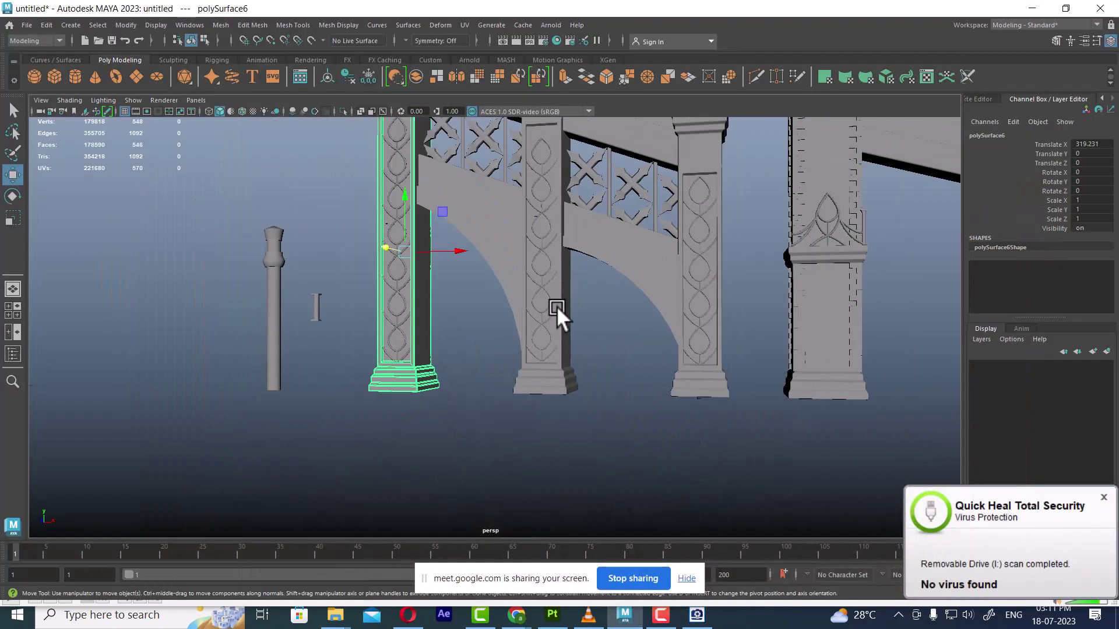
scroll(556, 306, "down", 3)
key("space")
mouse_move(618, 379)
left_mouse_down("alt")
mouse_move(692, 274)
mouse_move(578, 312)
left_mouse_up("alt")
scroll(533, 300, "up", 3)
scroll(566, 312, "up", 3)
scroll(566, 312, "up", 5)
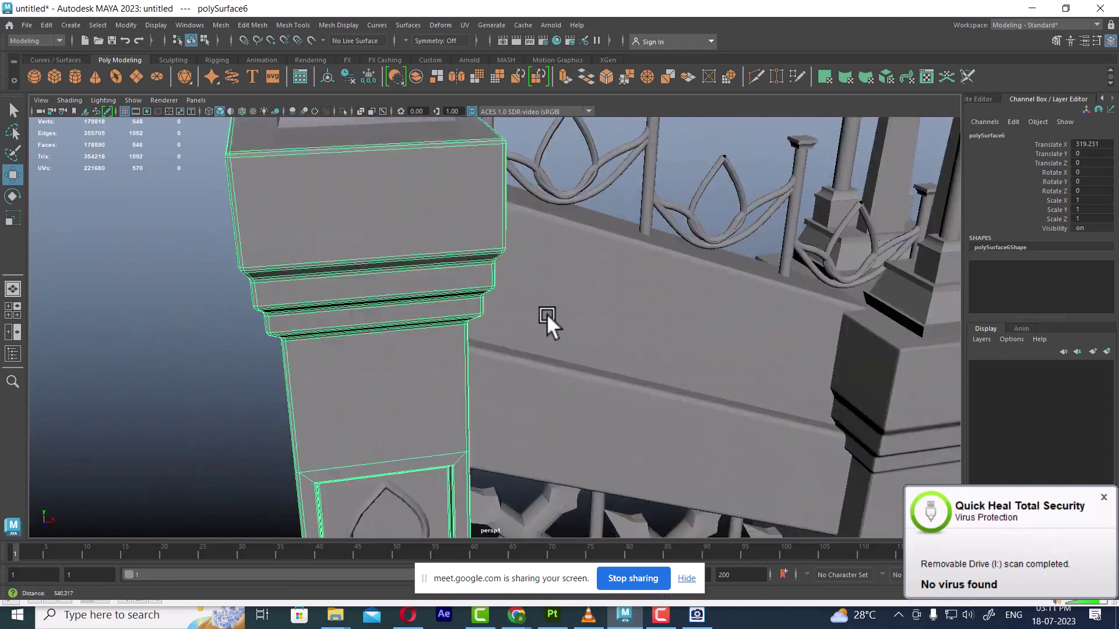
left_click(587, 159)
- Duplicate the teardrop ornament with Ctrl+D and place the copy on the next railing section
scroll(586, 226, "down", 5)
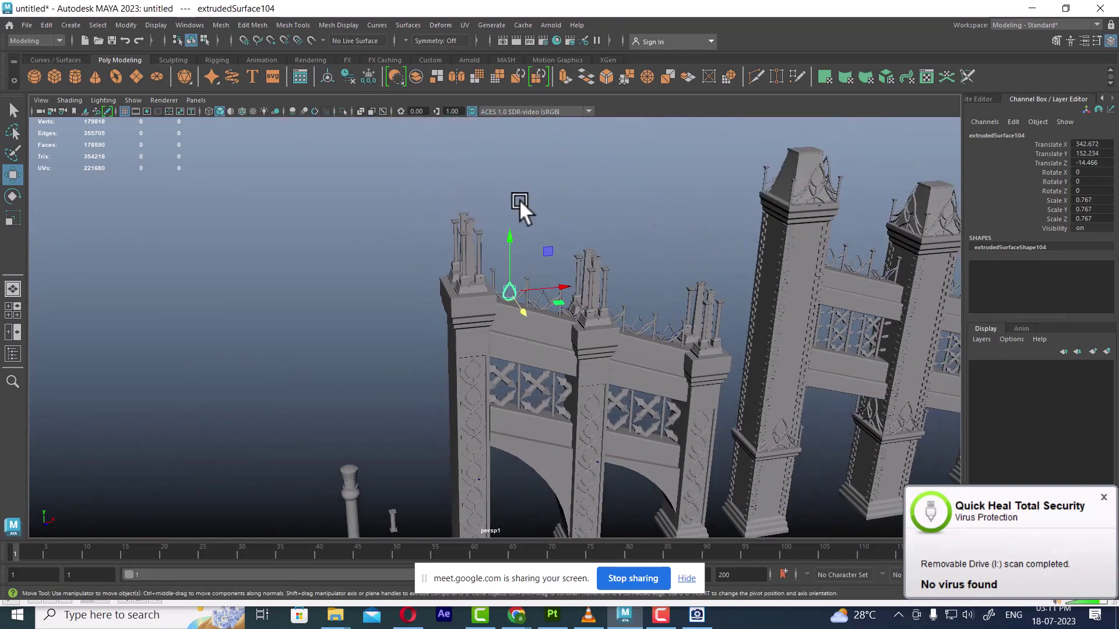
mouse_move(519, 208)
left_mouse_down("alt")
mouse_move(549, 232)
mouse_move(565, 299)
left_mouse_up("alt")
scroll(553, 303, "up", 3)
scroll(473, 272, "down", 3)
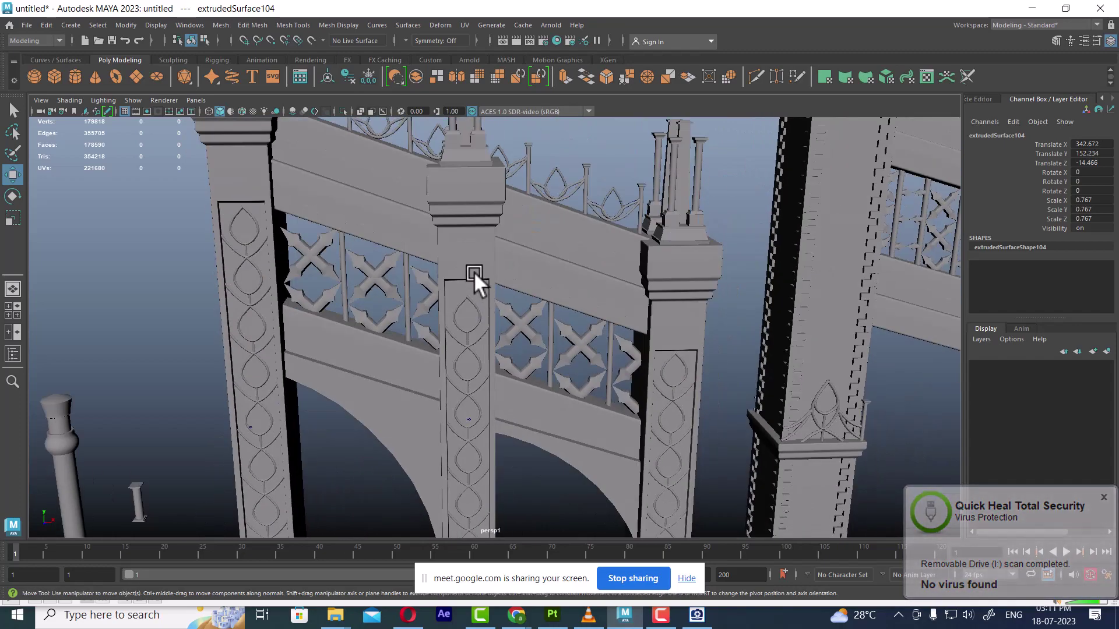
left_click_drag(474, 272, 536, 288, "alt")
scroll(552, 232, "up", 3)
key("ctrl+d")
left_click_drag(464, 224, 551, 268)
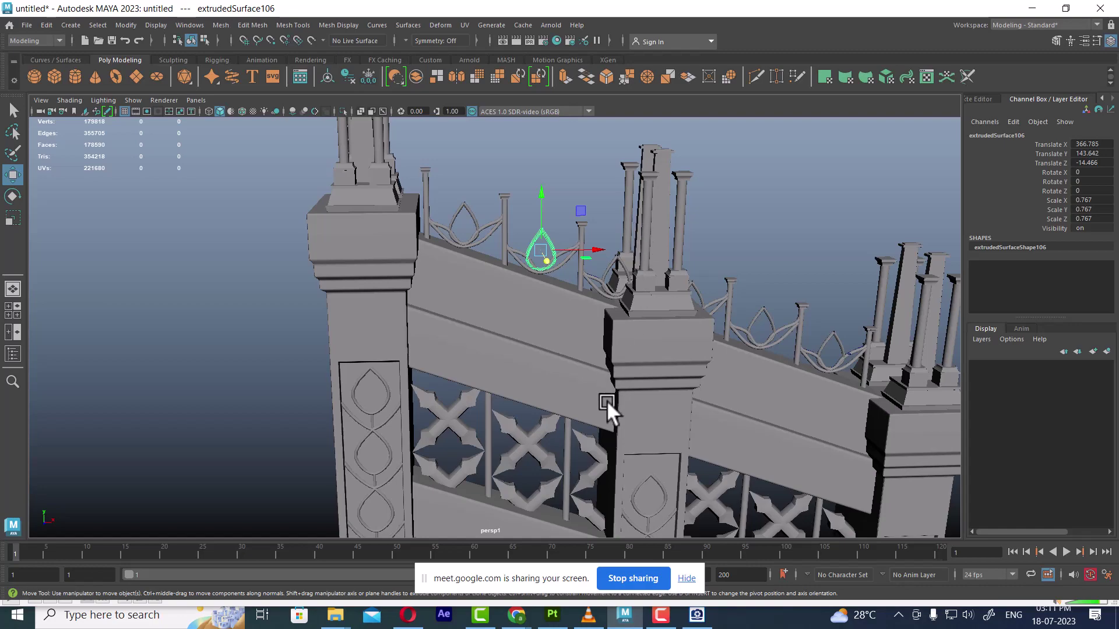
left_click_drag(607, 400, 557, 324, "alt")
- Select the curved arch piece and restore the reference window to the right
left_click(438, 329)
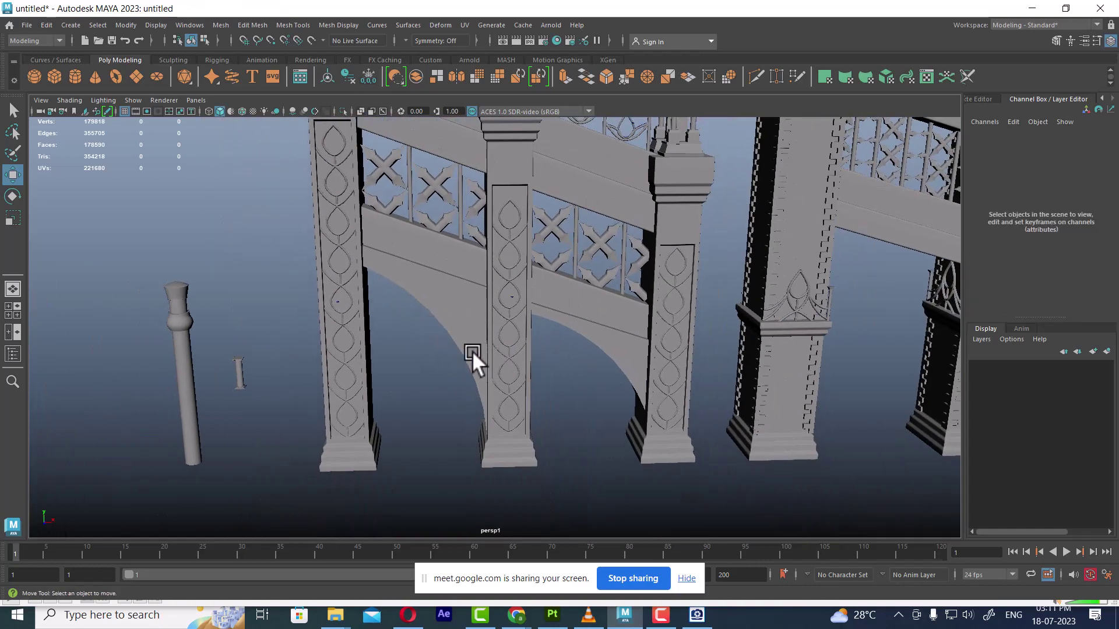
left_click(472, 352)
key("alt+Tab")
mouse_move(615, 11)
left_mouse_down()
mouse_move(662, 12)
mouse_move(900, 98)
left_mouse_up()
- Select the curved arch piece, hide all other geometry and frame it in the view
scroll(921, 309, "up", 1)
scroll(862, 250, "up", 1)
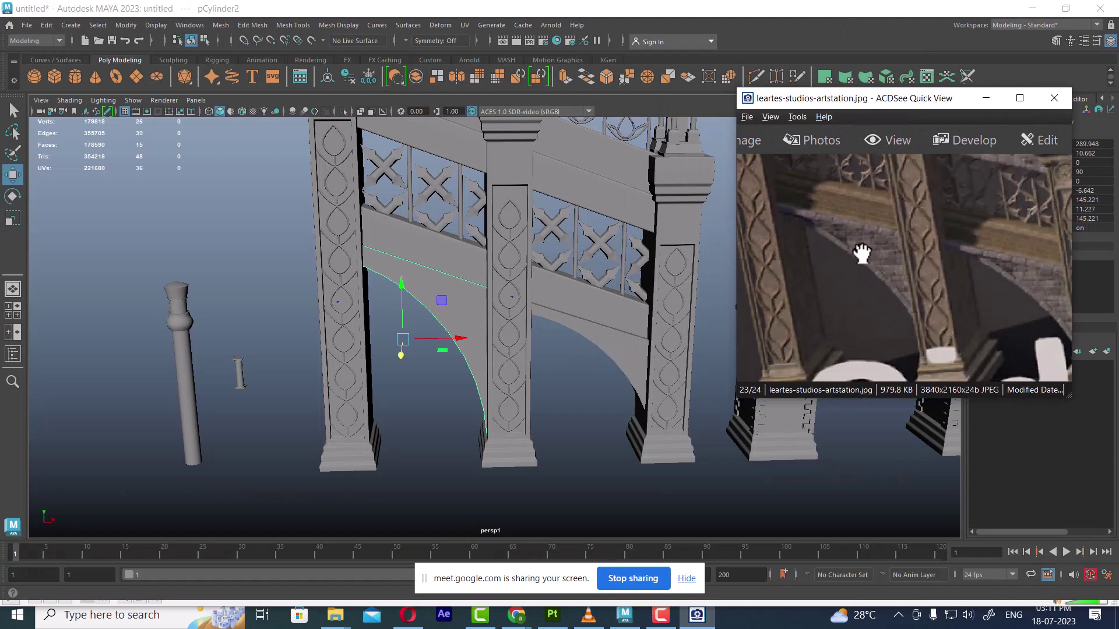
scroll(869, 267, "up", 1)
scroll(926, 295, "up", 2)
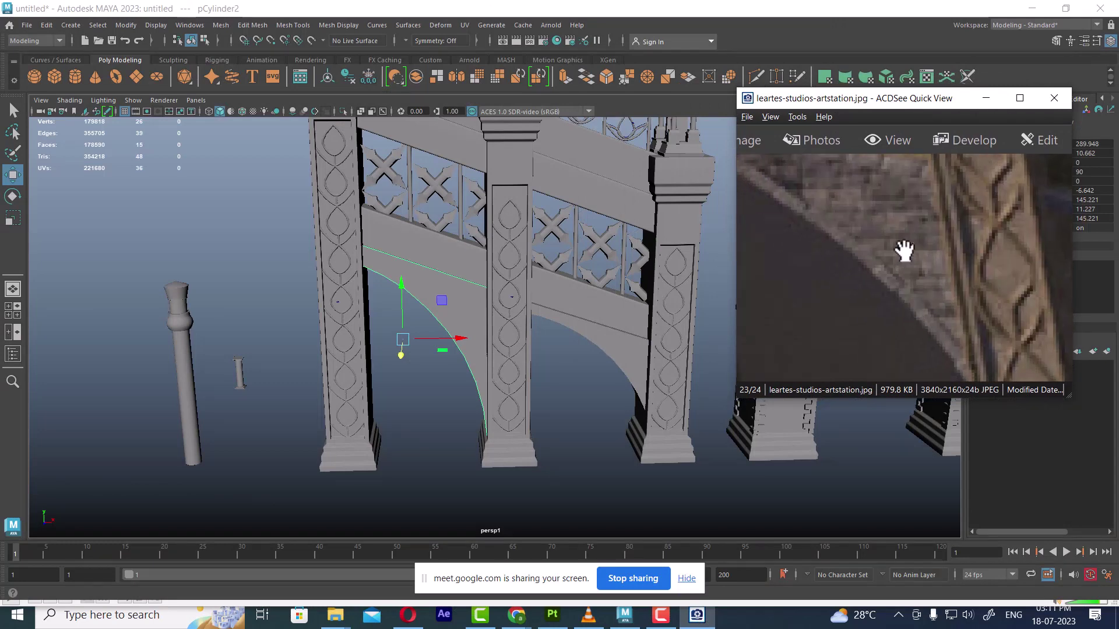
left_click(441, 398)
left_click(461, 319)
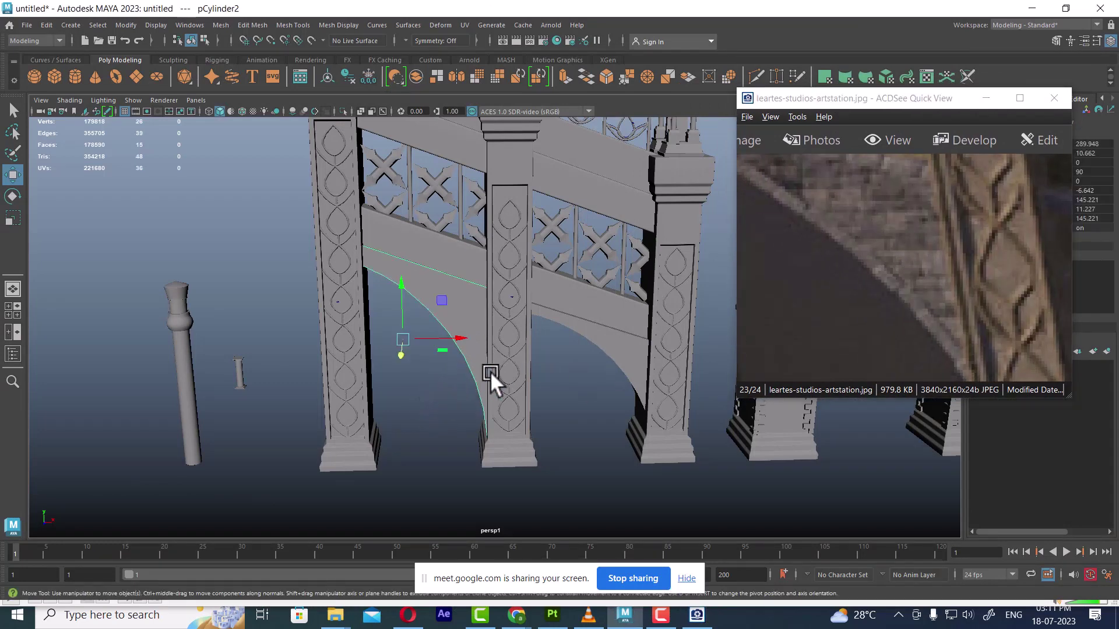
key("alt+h")
key("f")
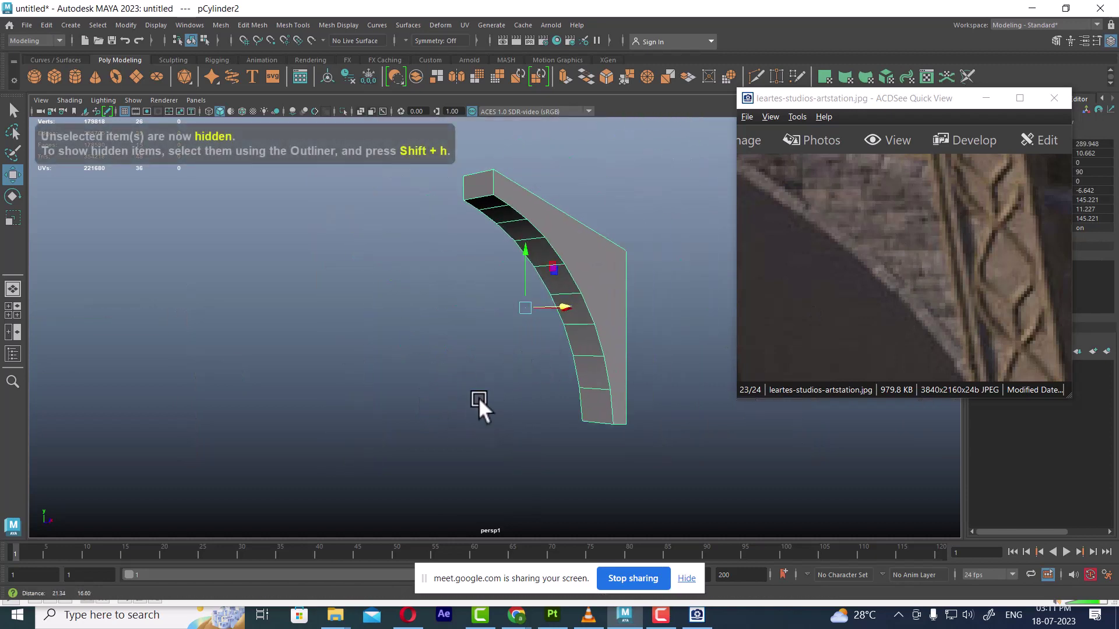
mouse_move(599, 237)
left_mouse_down("alt")
mouse_move(544, 316)
mouse_move(433, 316)
mouse_move(516, 212)
left_mouse_up("alt")
right_click_drag(516, 212, 526, 292, "shift")
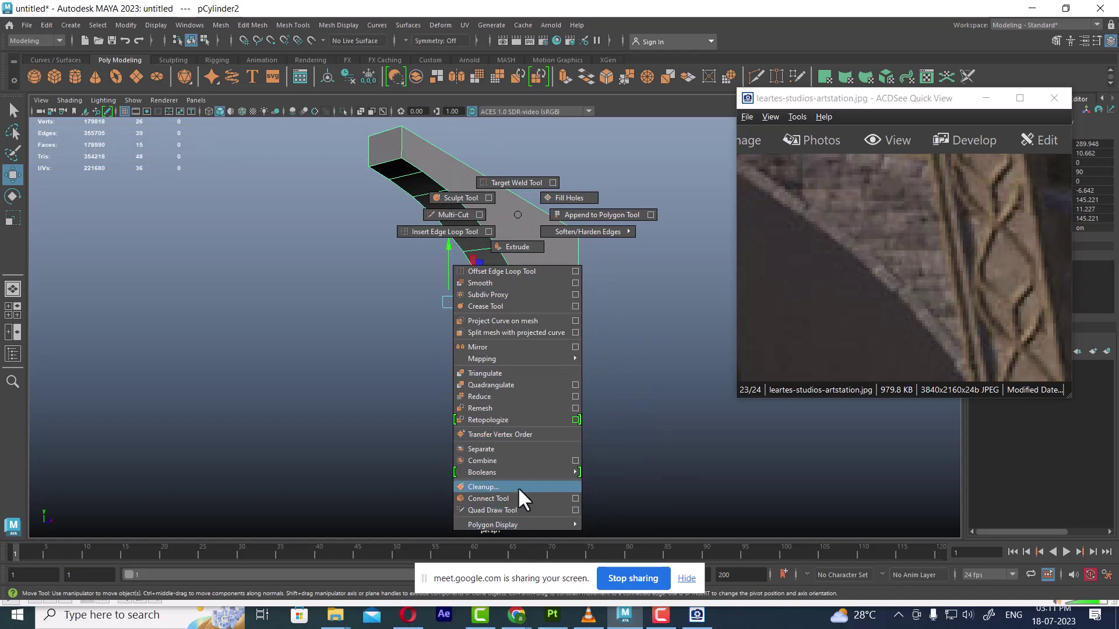
- Run Cleanup with 'Faces with more than 4 sides' checked to triangulate the arch piece
right_click_drag(527, 512, 517, 487, "shift")
left_click_drag(677, 187, 63, 149)
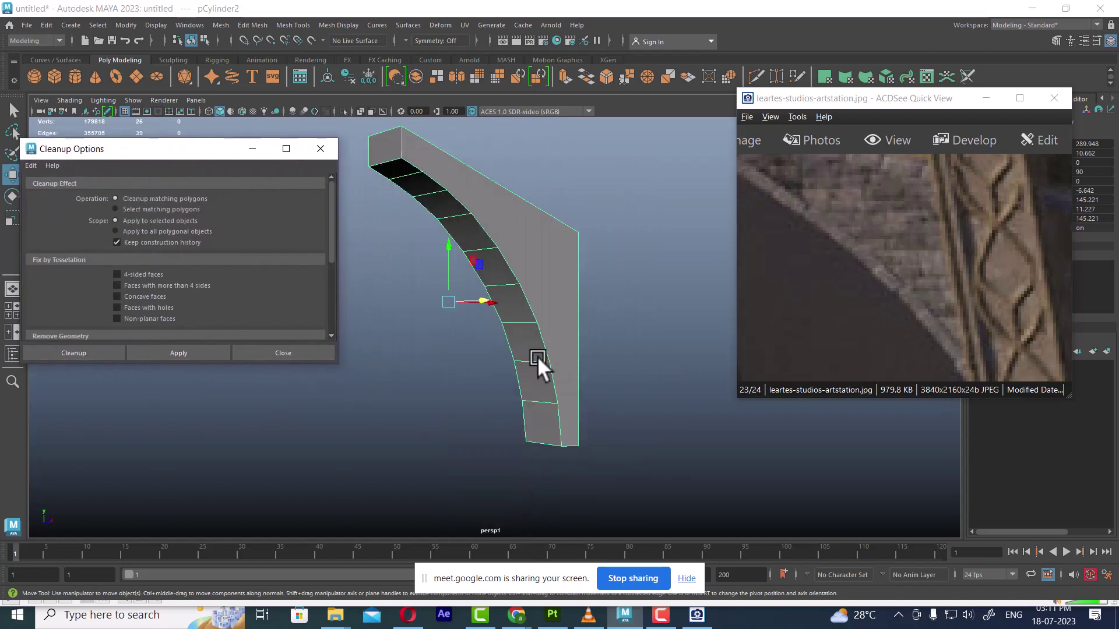
mouse_move(537, 355)
left_mouse_down("alt")
mouse_move(576, 366)
mouse_move(602, 392)
mouse_move(644, 400)
left_mouse_up("alt")
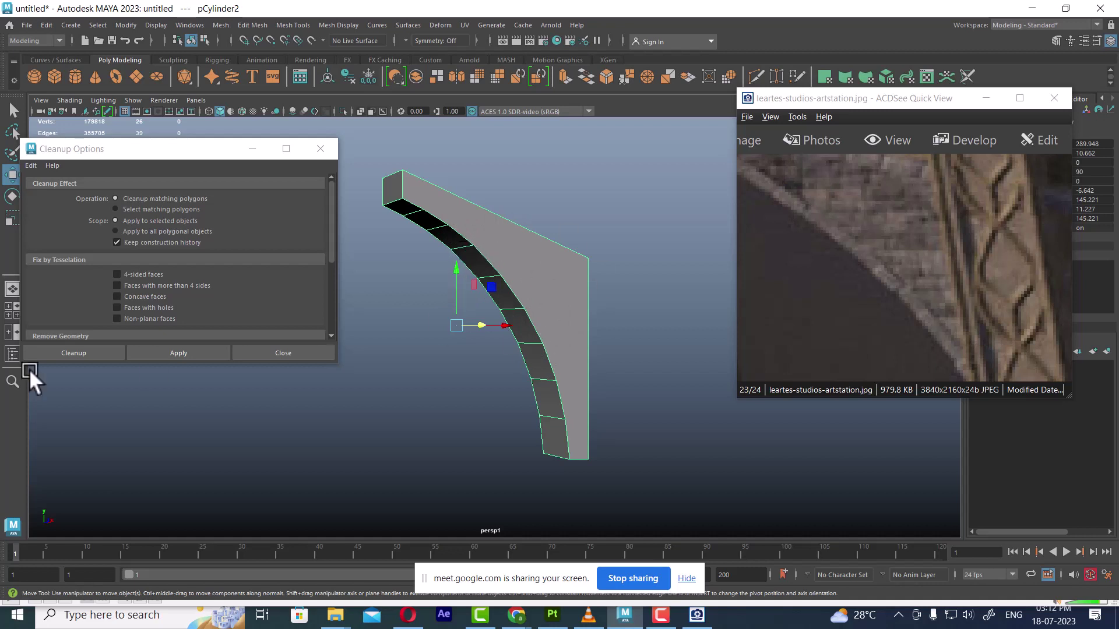
left_click(149, 275)
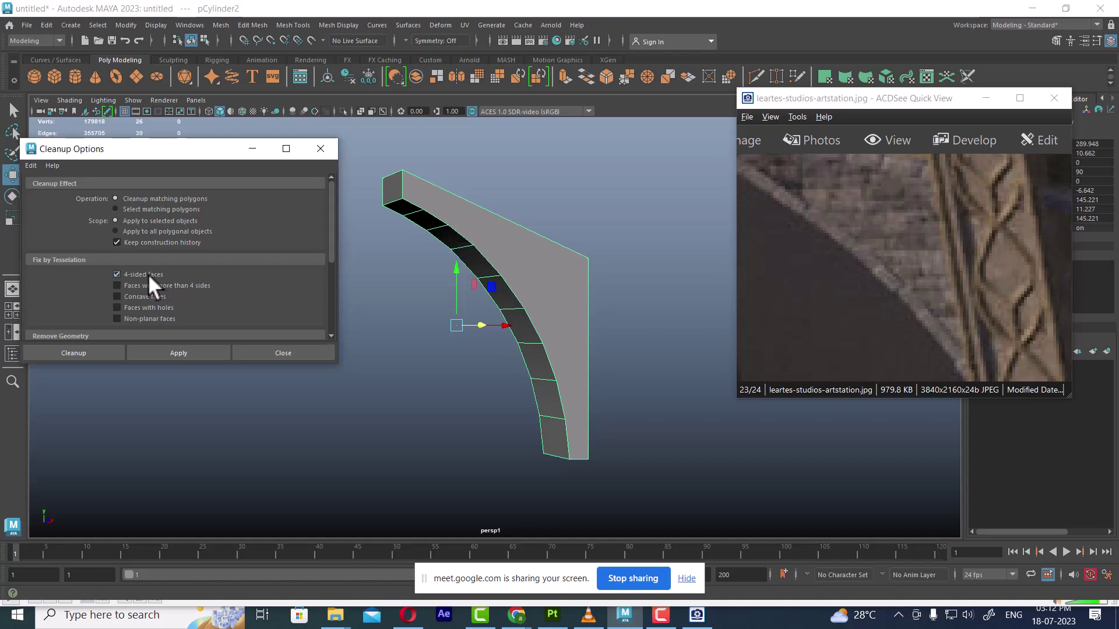
left_click(149, 283)
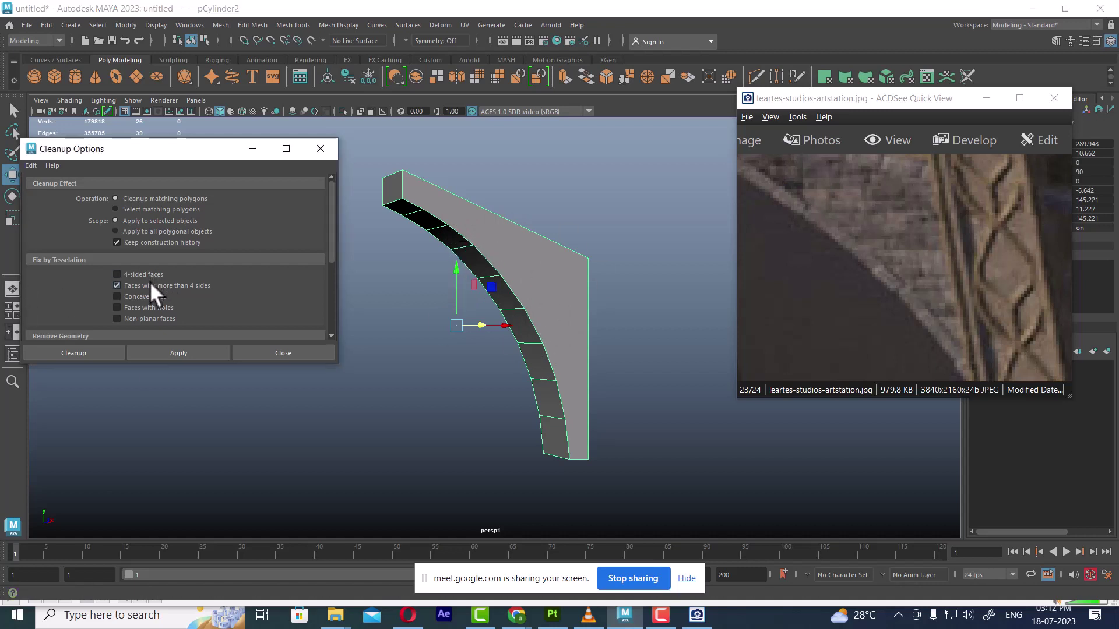
left_click(173, 353)
mouse_move(599, 372)
left_mouse_down("alt")
mouse_move(493, 375)
mouse_move(587, 337)
left_mouse_up("alt")
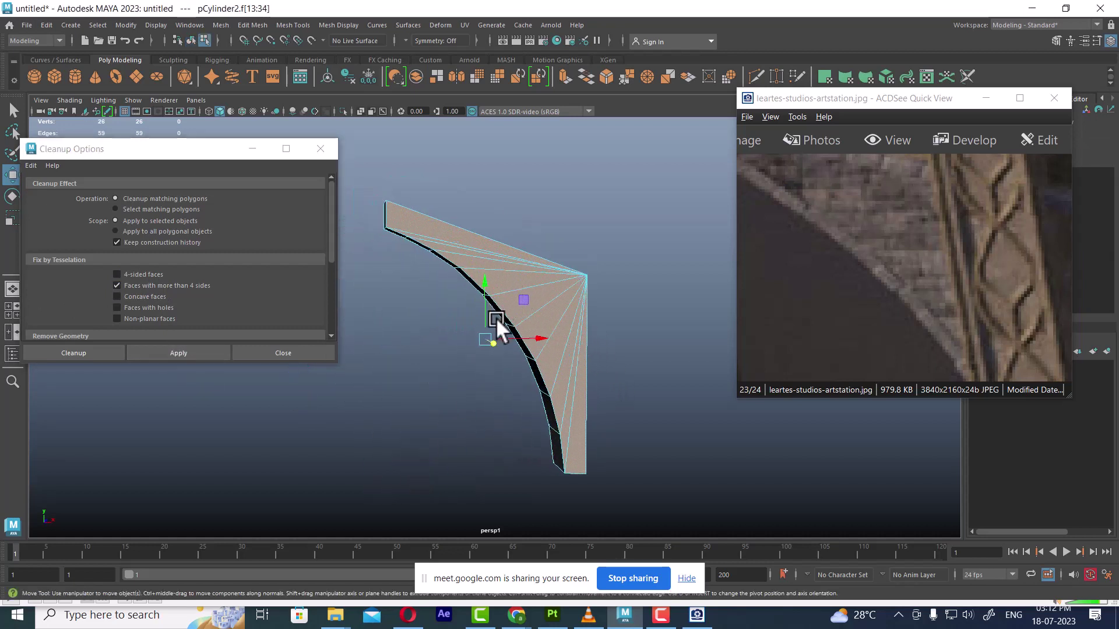
- Return to object mode with F8 and pull back to show the whole bridge
key("Delete")
mouse_move(621, 337)
left_mouse_down("alt")
mouse_move(529, 342)
mouse_move(612, 342)
mouse_move(499, 367)
mouse_move(446, 281)
mouse_move(460, 286)
mouse_move(474, 370)
mouse_move(495, 305)
mouse_move(583, 252)
mouse_move(516, 320)
left_mouse_up("alt")
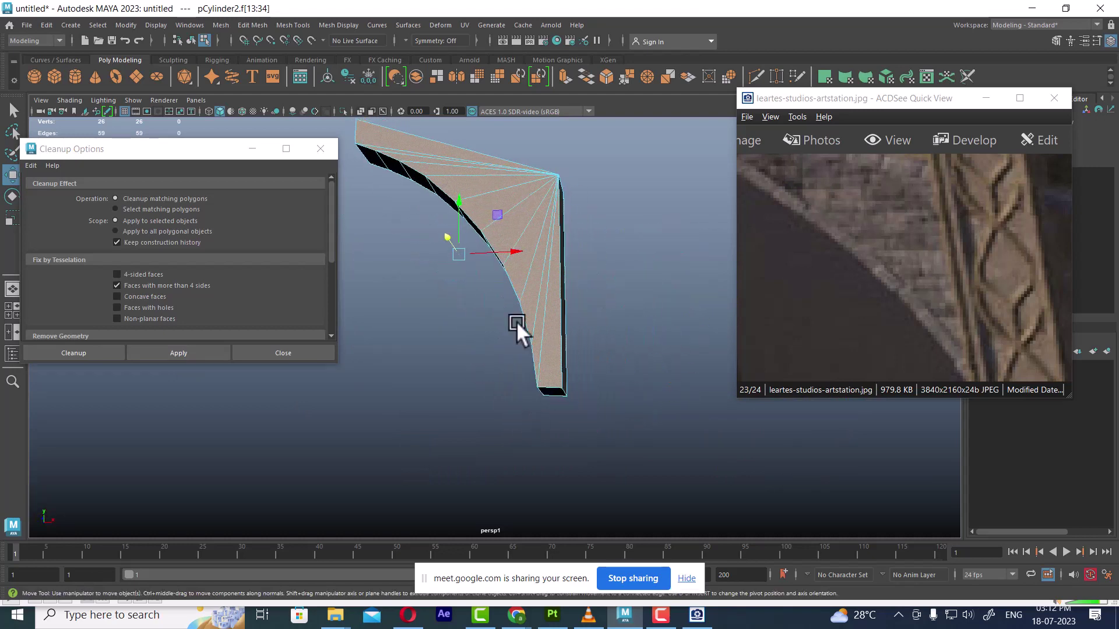
key("F8")
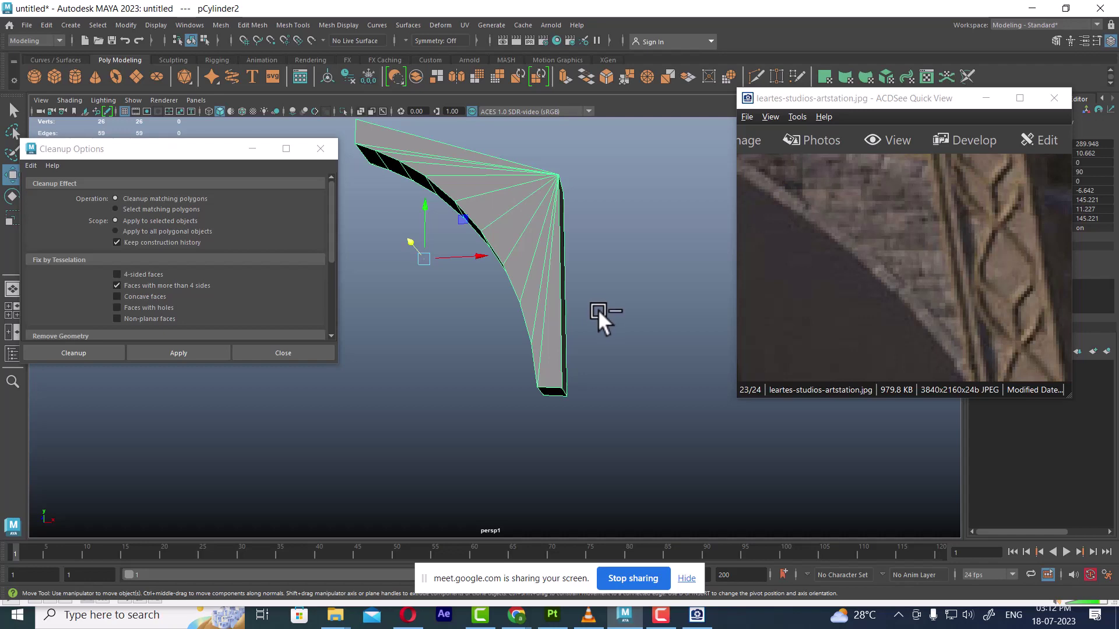
mouse_move(589, 317)
right_mouse_down("alt")
mouse_move(618, 369)
mouse_move(521, 343)
mouse_move(510, 295)
right_mouse_up("alt")
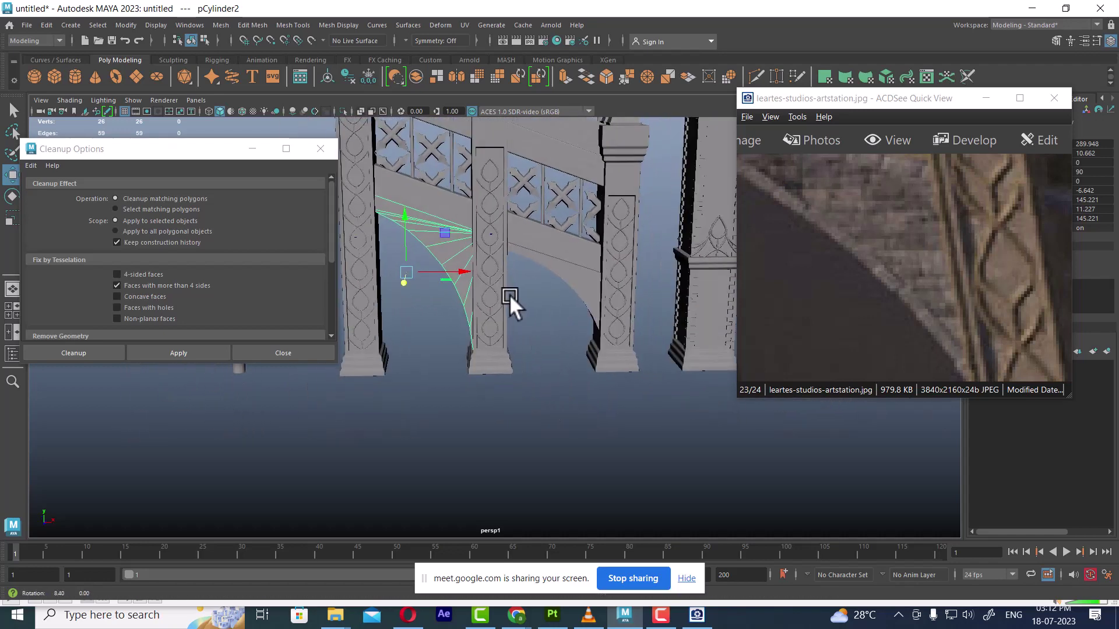
- Select the long beam pCube4 beneath the railing
left_click(538, 239)
mouse_move(538, 239)
left_mouse_down("alt")
mouse_move(516, 311)
mouse_move(540, 386)
left_mouse_up("alt")
scroll(542, 379, "up", 3)
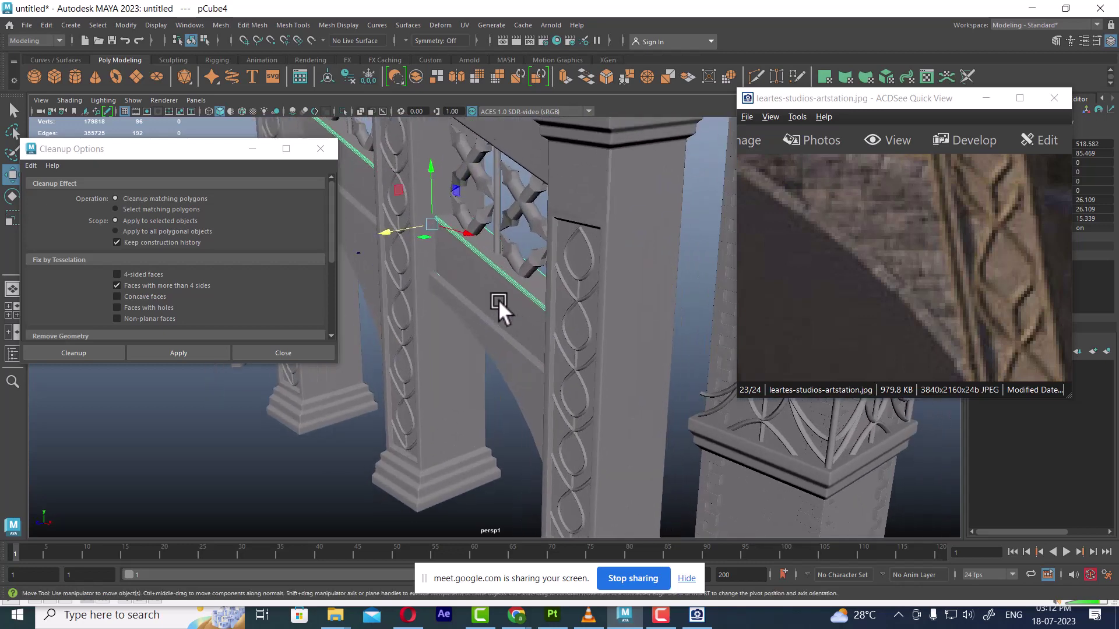
scroll(498, 299, "up", 2)
scroll(512, 310, "up", 2)
mouse_move(919, 282)
left_mouse_down()
mouse_move(879, 229)
mouse_move(886, 282)
mouse_move(1006, 336)
mouse_move(849, 243)
left_mouse_up()
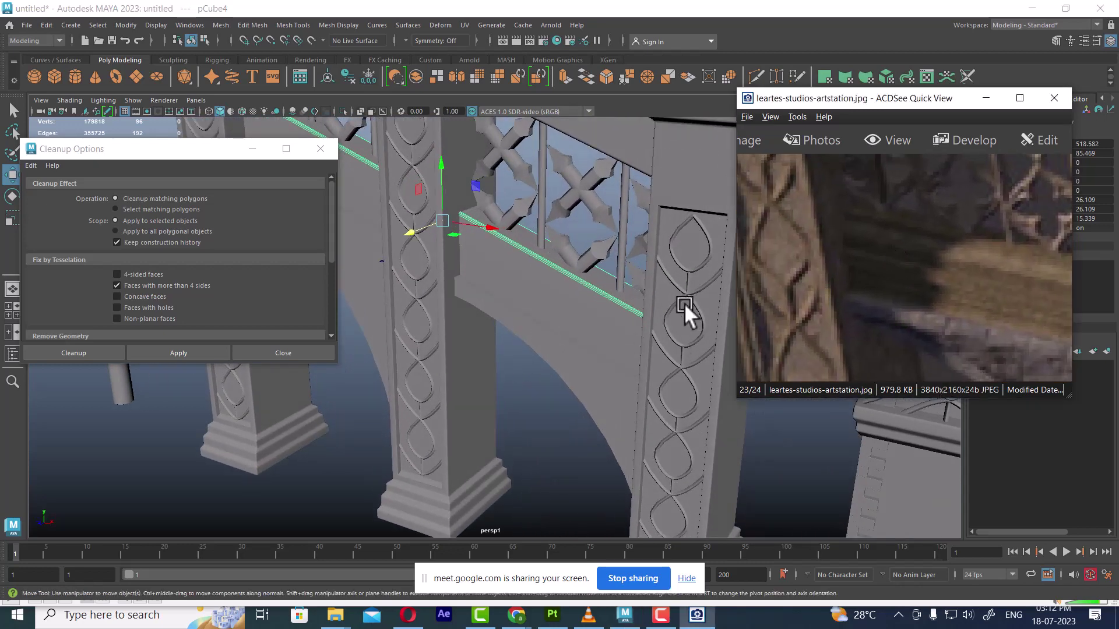
scroll(576, 341, "up", 3)
mouse_move(574, 344)
left_mouse_down("alt")
mouse_move(592, 290)
mouse_move(533, 251)
left_mouse_up("alt")
scroll(600, 286, "up", 2)
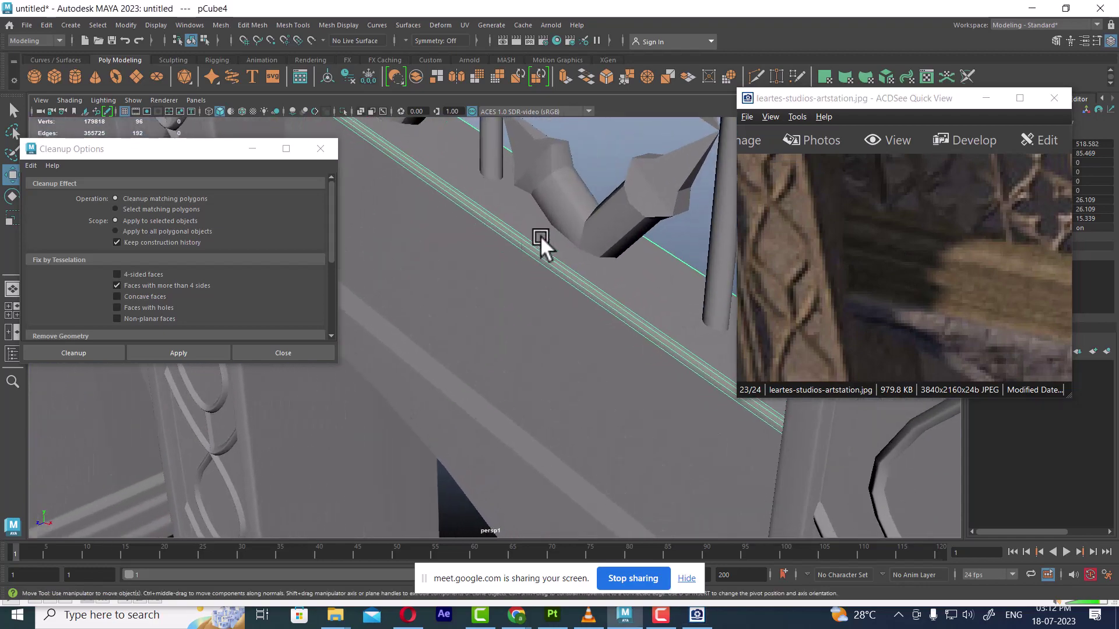
scroll(540, 235, "down", 5)
left_click_drag(432, 242, 560, 314, "alt")
- Hide everything except pCube4 and zoom in on the lone beam
key("alt+h")
scroll(478, 295, "up", 3)
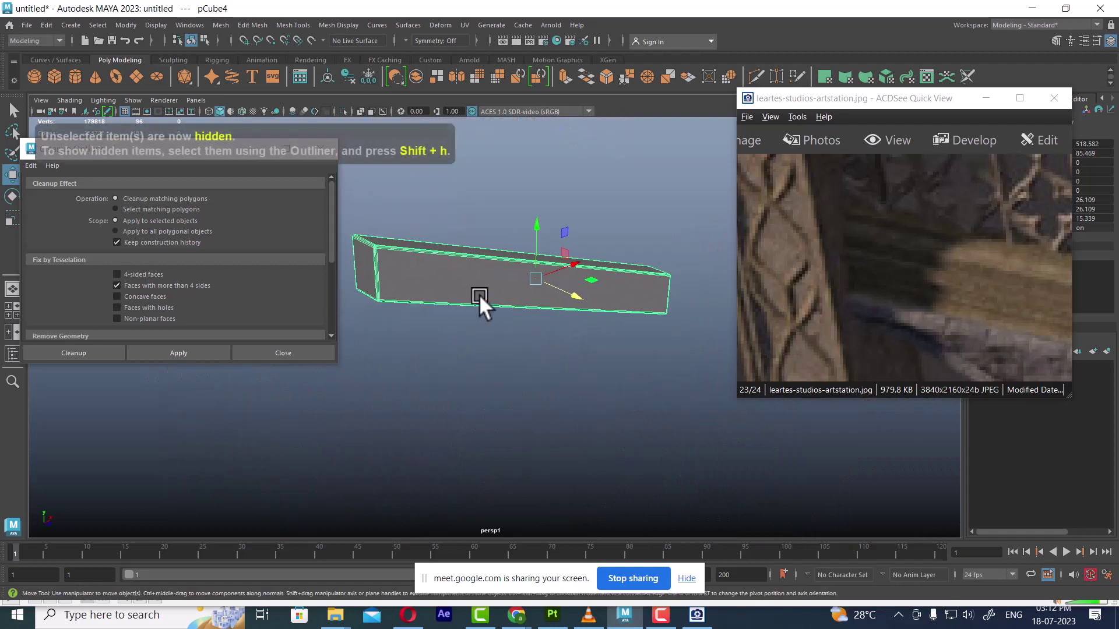
left_click_drag(479, 295, 607, 402, "alt")
scroll(583, 360, "up", 2)
scroll(607, 291, "up", 2)
scroll(594, 271, "up", 1)
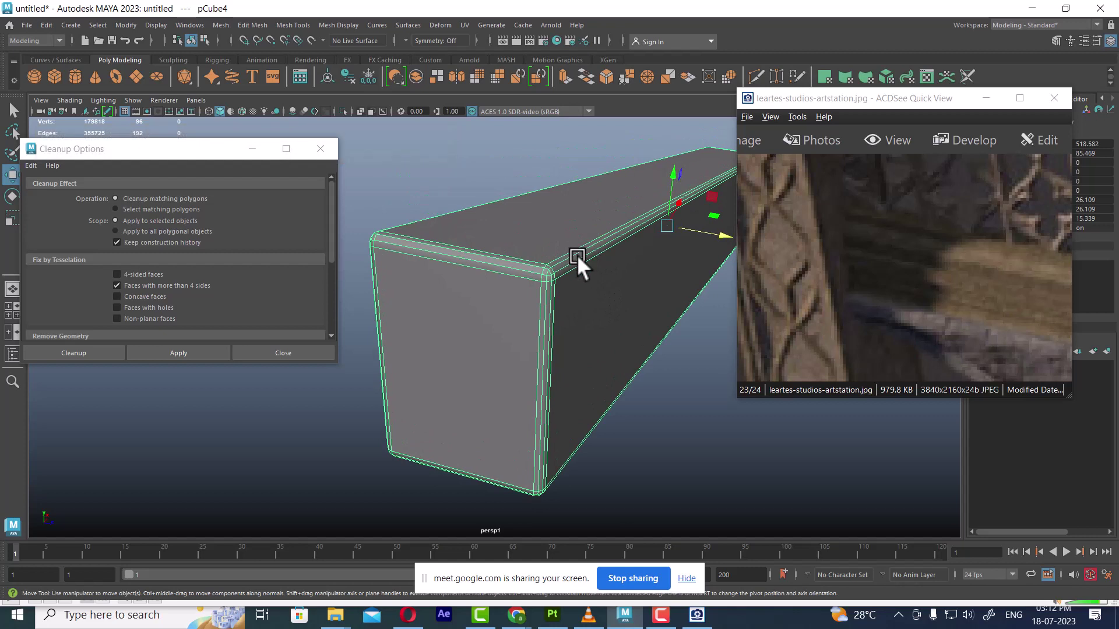
scroll(886, 288, "down", 1)
scroll(904, 303, "down", 1)
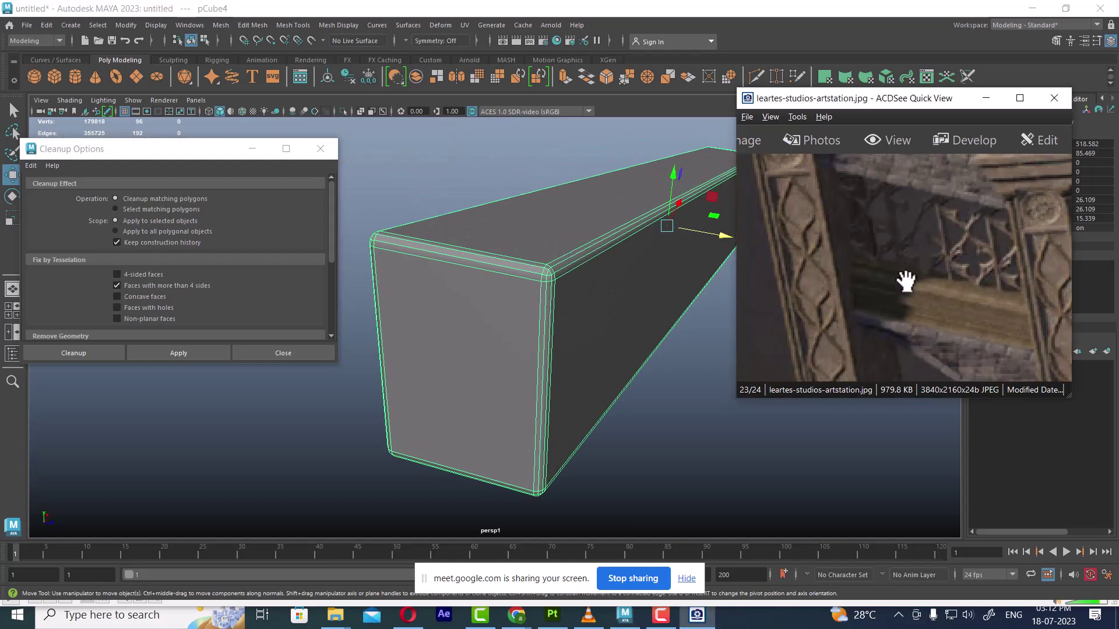
scroll(914, 292, "down", 1)
- Zoom and pan the reference photo to centre the brick ledge
mouse_move(919, 293)
left_mouse_down()
mouse_move(832, 257)
mouse_move(884, 294)
mouse_move(814, 265)
left_mouse_up()
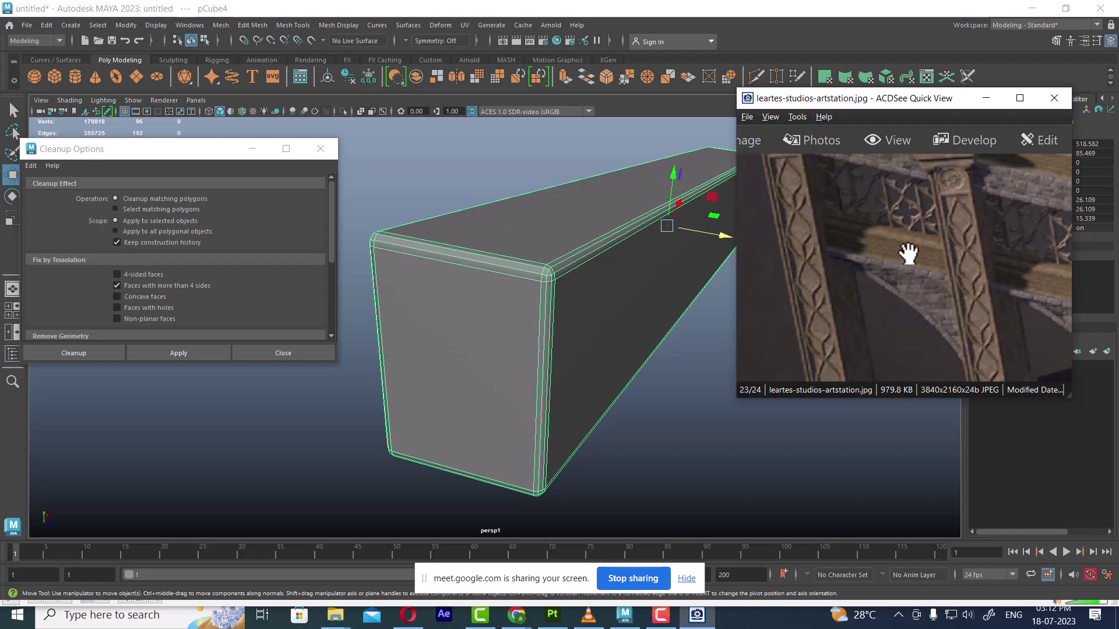
mouse_move(908, 253)
left_mouse_down()
mouse_move(912, 332)
mouse_move(874, 317)
mouse_move(911, 288)
left_mouse_up()
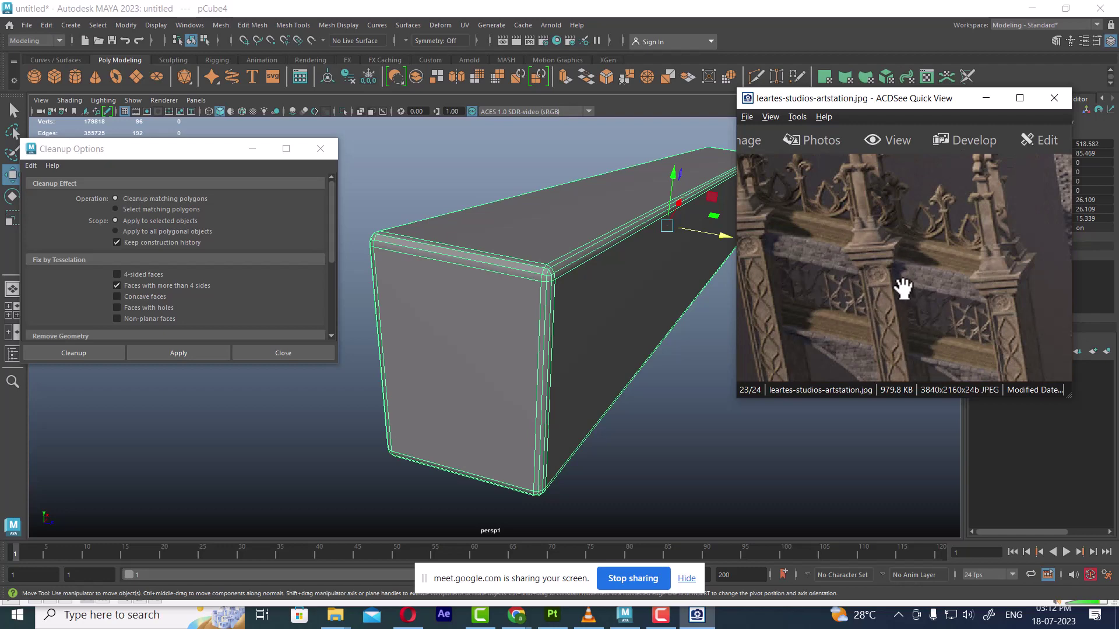
scroll(902, 287, "up", 1)
scroll(899, 282, "up", 1)
scroll(899, 282, "up", 1)
scroll(936, 309, "up", 1)
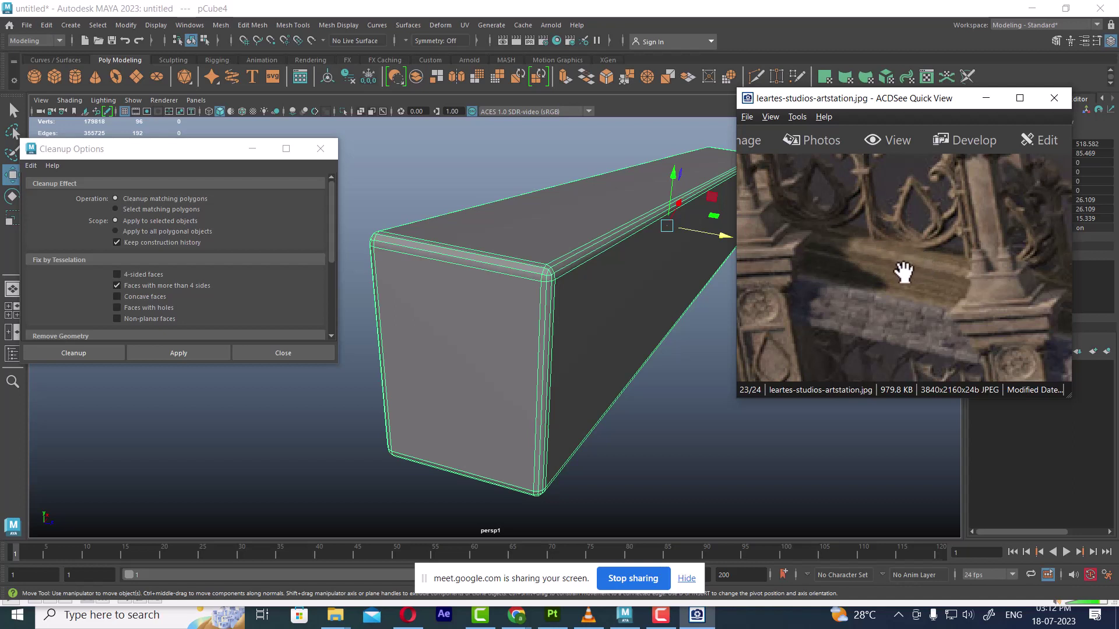
mouse_move(904, 271)
left_mouse_down()
mouse_move(904, 262)
mouse_move(911, 287)
left_mouse_up()
left_click_drag(894, 269, 923, 228)
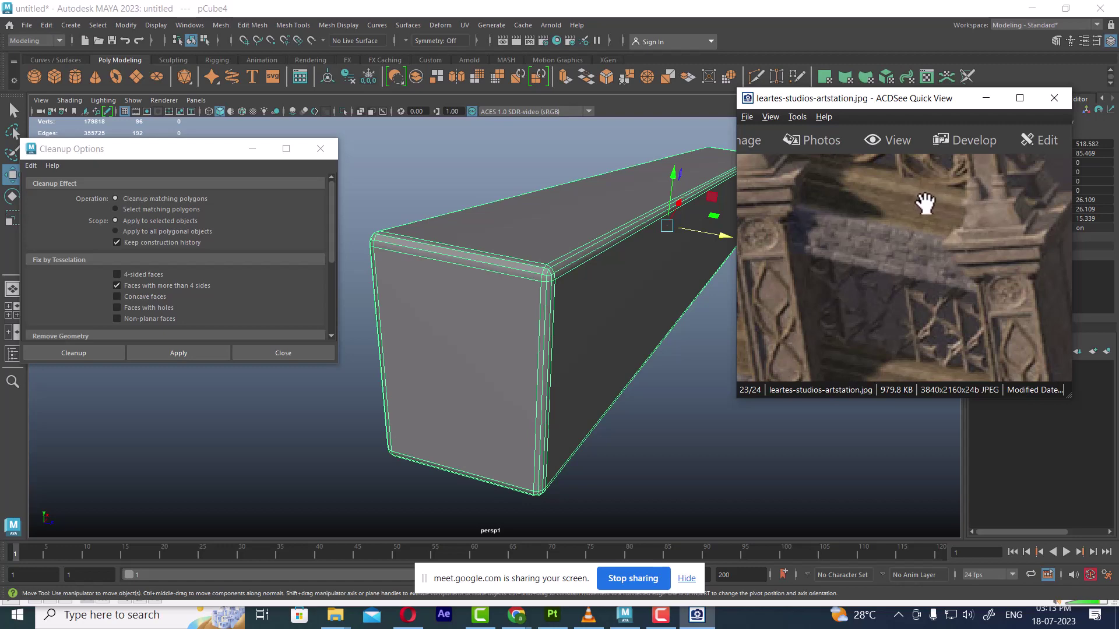
- Create a new polygon cube and stretch it along X to 7.78 to form a long beam
right_click_drag(585, 379, 520, 274, "alt")
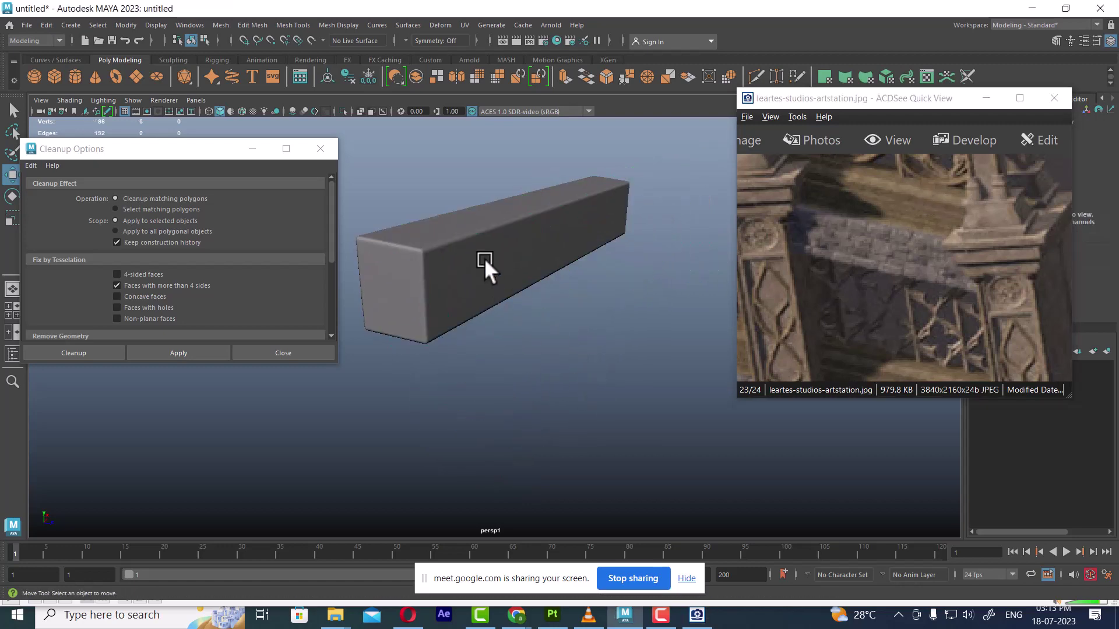
left_click(588, 393)
right_click_drag(608, 304, 617, 362)
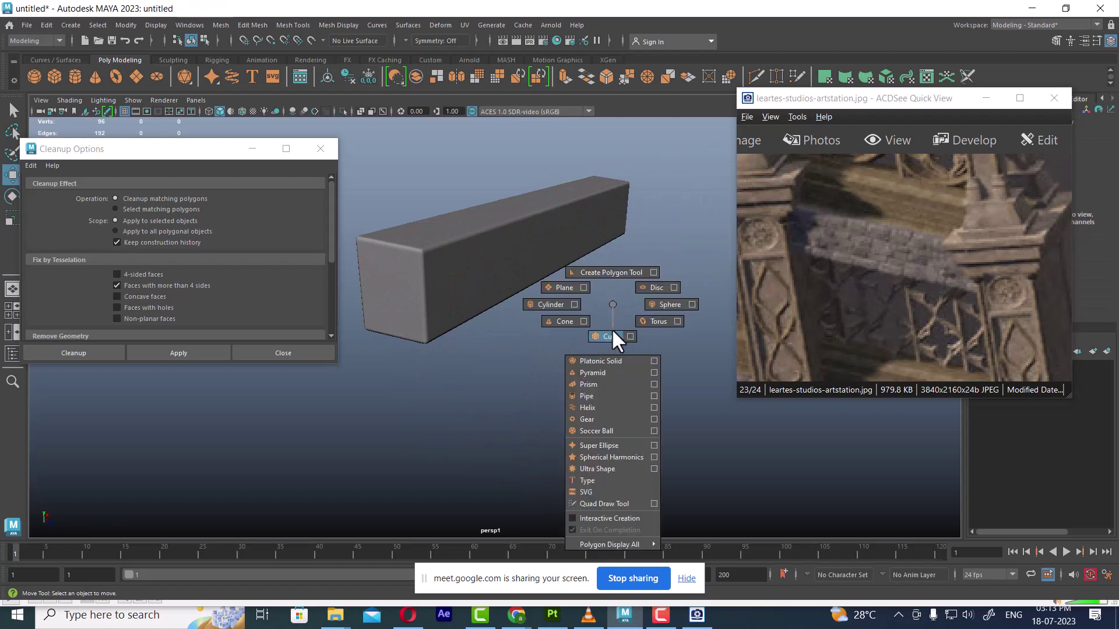
left_click(620, 400)
scroll(610, 397, "down", 2)
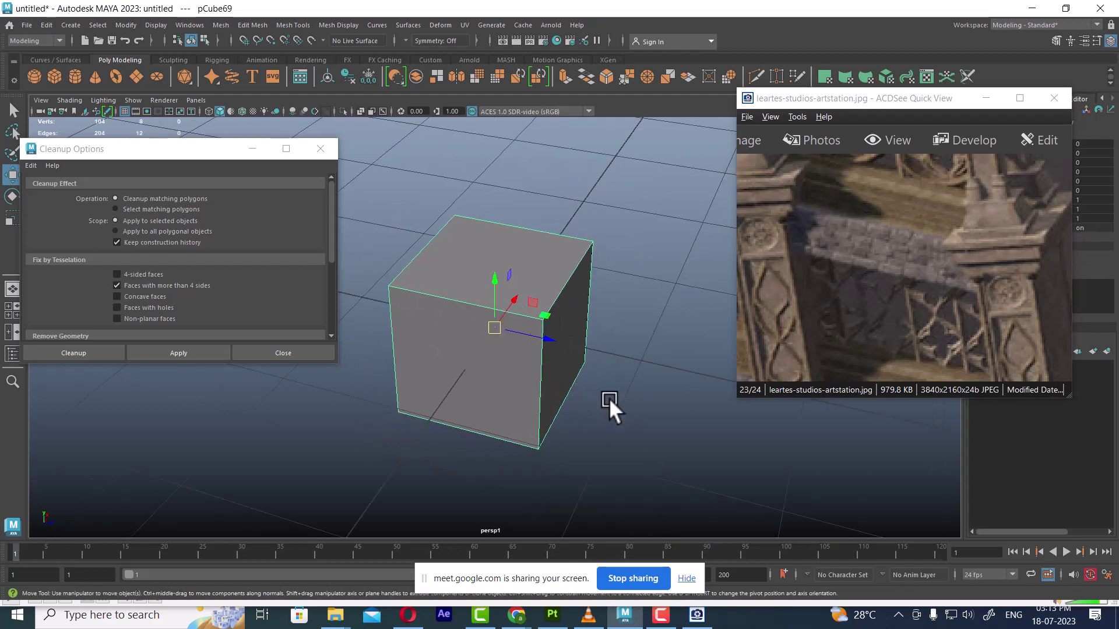
right_click_drag(610, 397, 610, 425, "alt")
key("r")
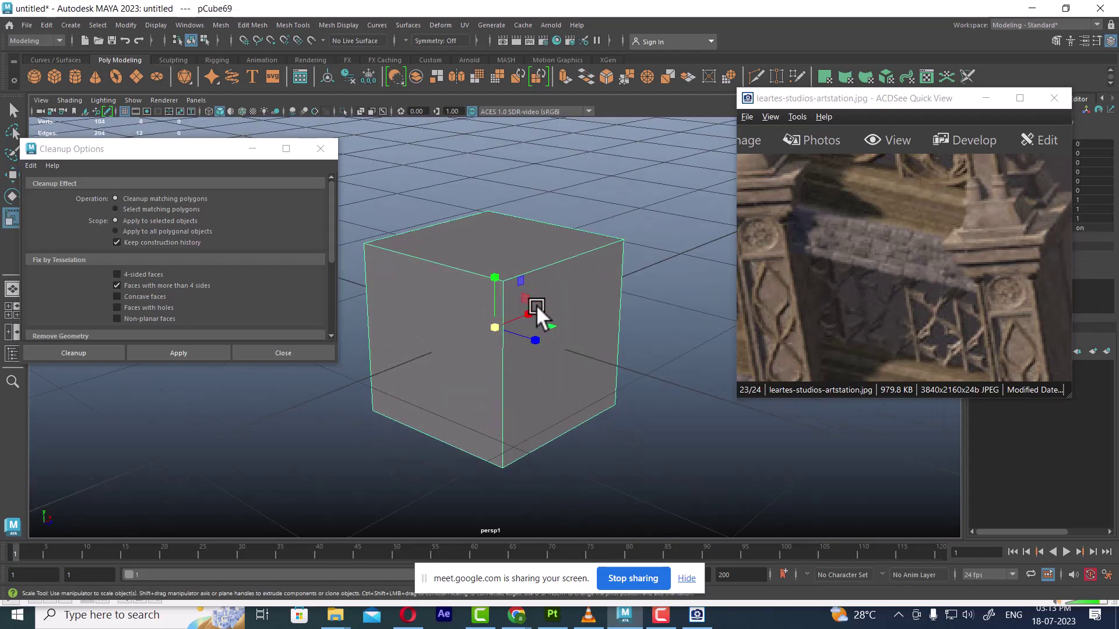
left_click_drag(529, 314, 868, 190)
left_click_drag(570, 285, 546, 161, "alt")
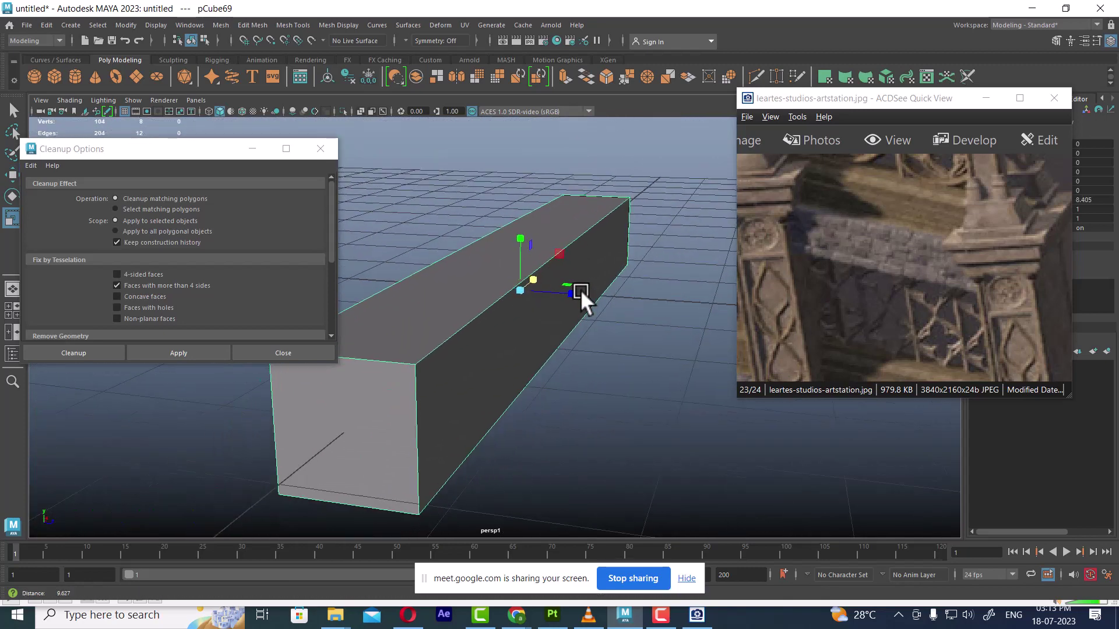
- Bevel the beam's top edge with a narrow 0.06 fraction
key("F10")
left_click(493, 296)
right_click_drag(546, 279, 607, 281)
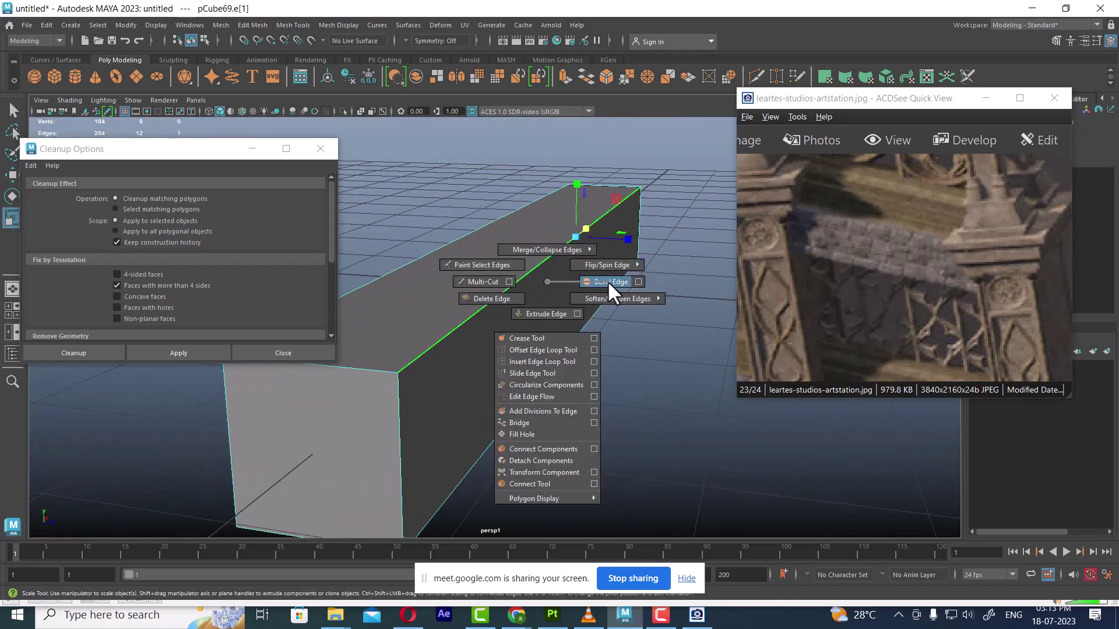
mouse_move(908, 105)
left_mouse_down()
mouse_move(1029, 267)
mouse_move(1037, 304)
left_mouse_up()
key("ctrl+b")
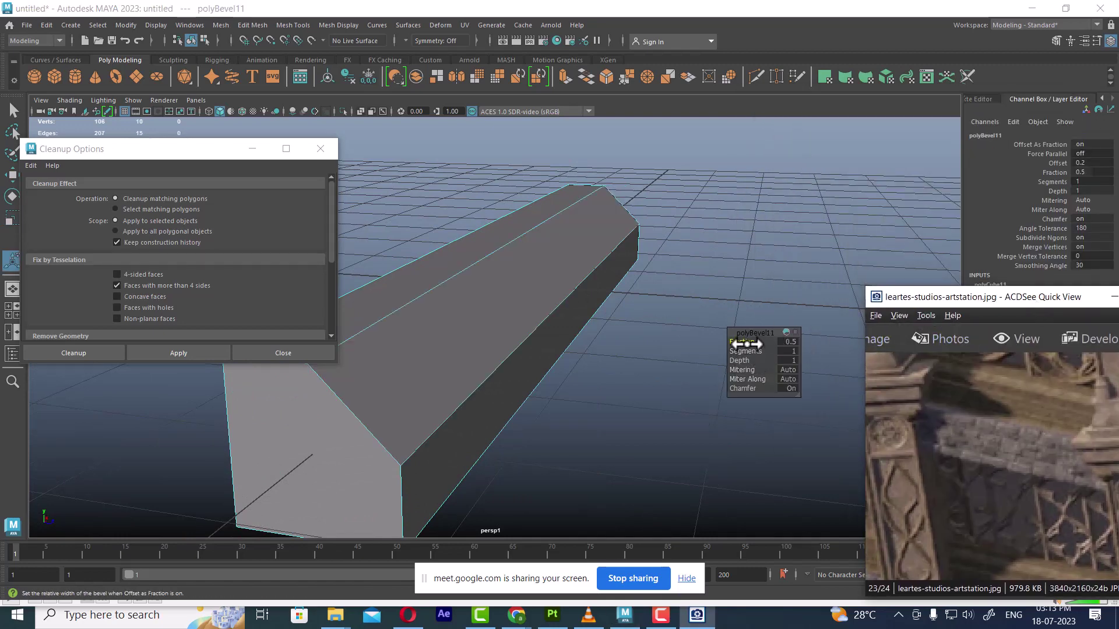
left_click_drag(745, 350, 718, 348)
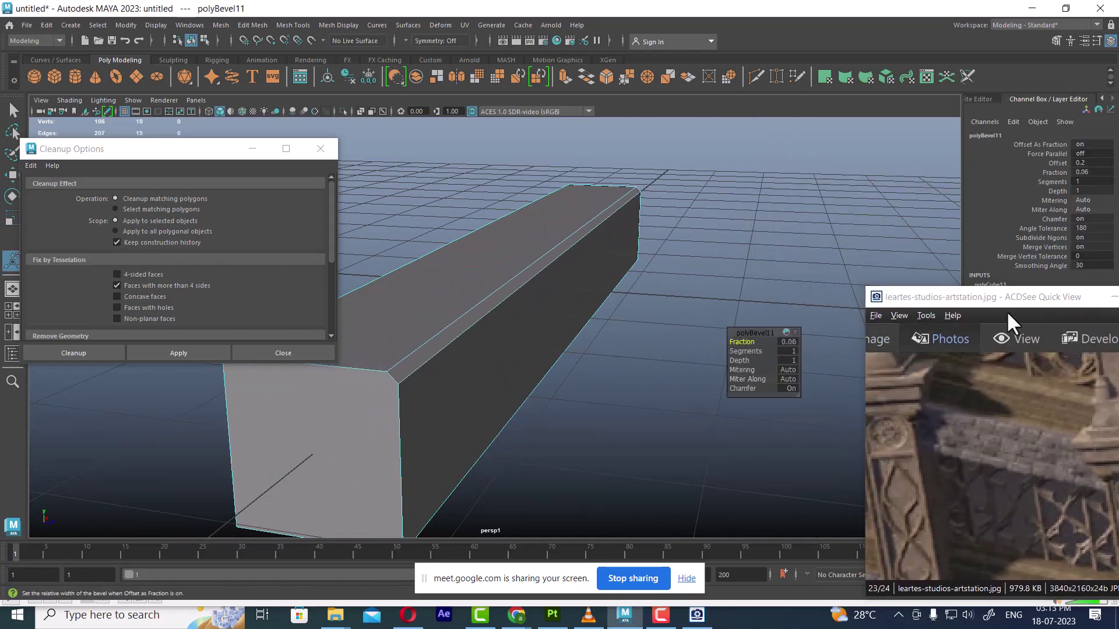
mouse_move(1005, 300)
left_mouse_down()
mouse_move(902, 241)
mouse_move(871, 165)
left_mouse_up()
mouse_move(699, 327)
left_mouse_down("alt")
mouse_move(610, 327)
mouse_move(635, 338)
left_mouse_up("alt")
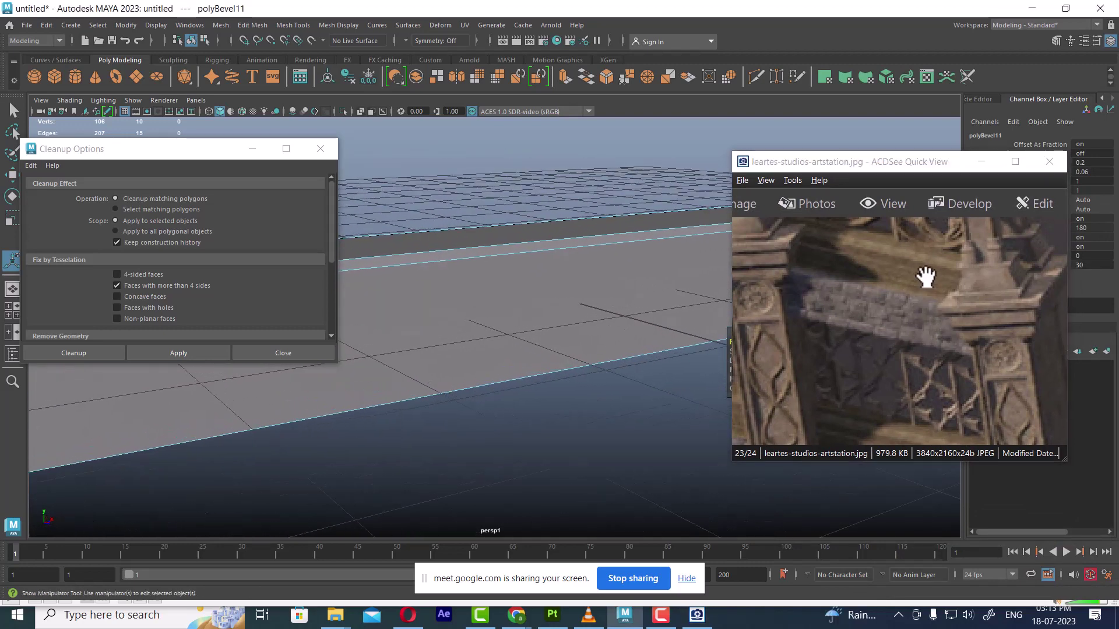
- Zoom and pan the reference image across the brick wall and left pillar
scroll(879, 280, "up", 2)
left_click_drag(882, 280, 791, 287)
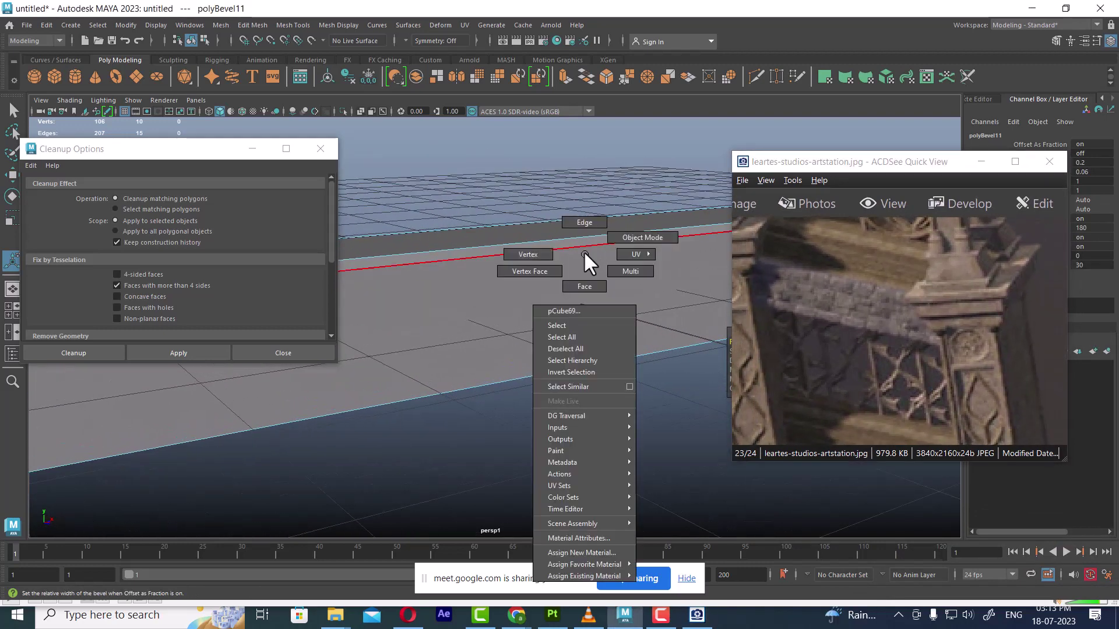
right_click_drag(584, 251, 652, 250)
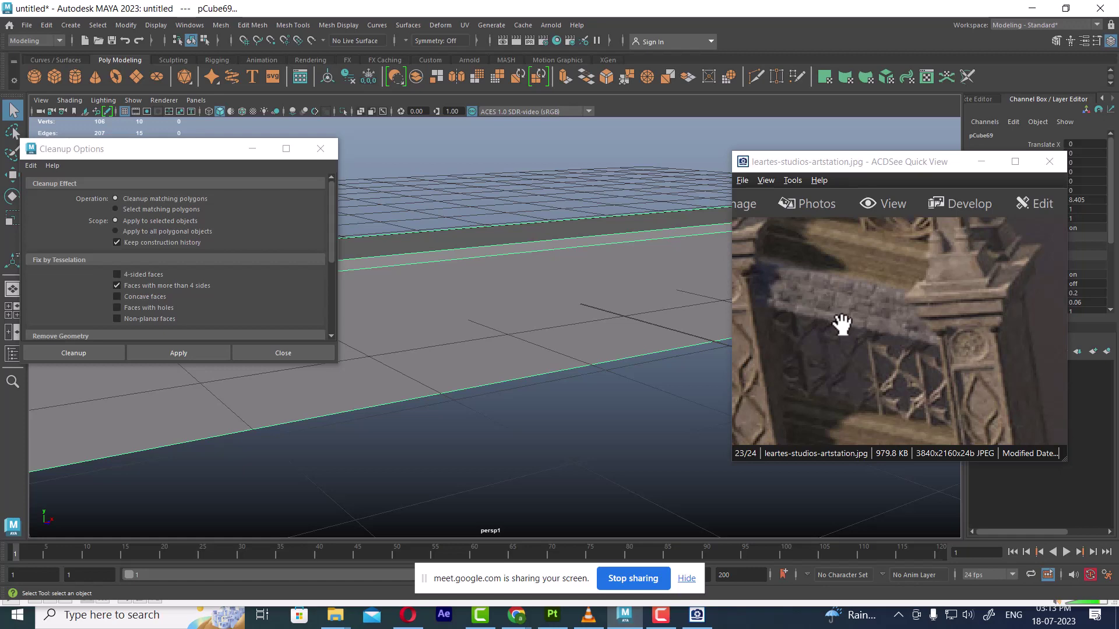
left_click_drag(841, 320, 944, 324)
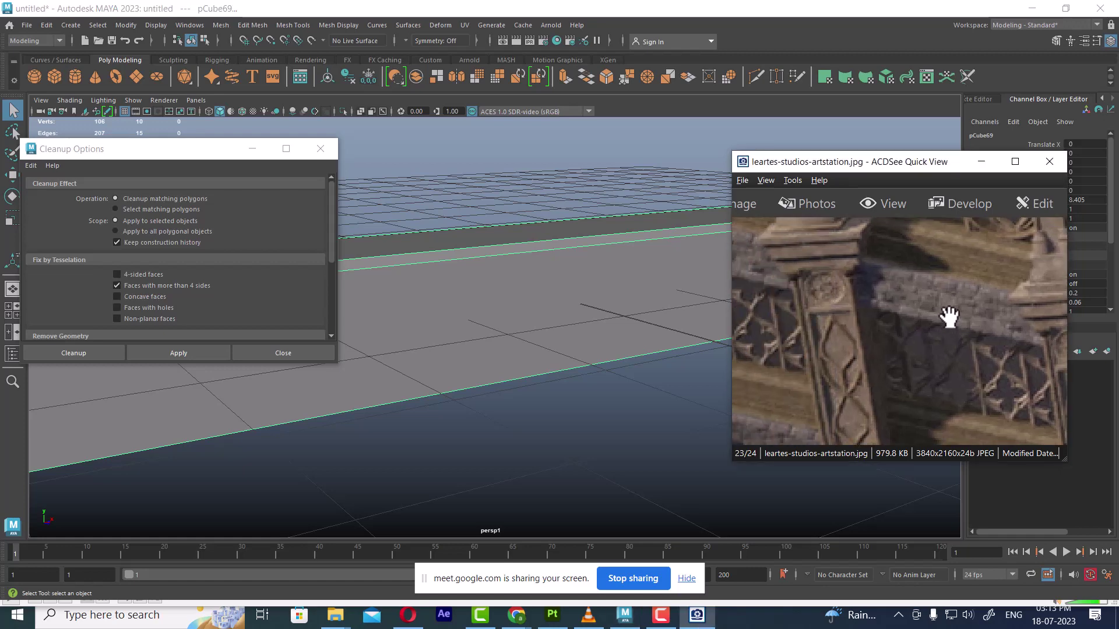
scroll(949, 318, "down", 2)
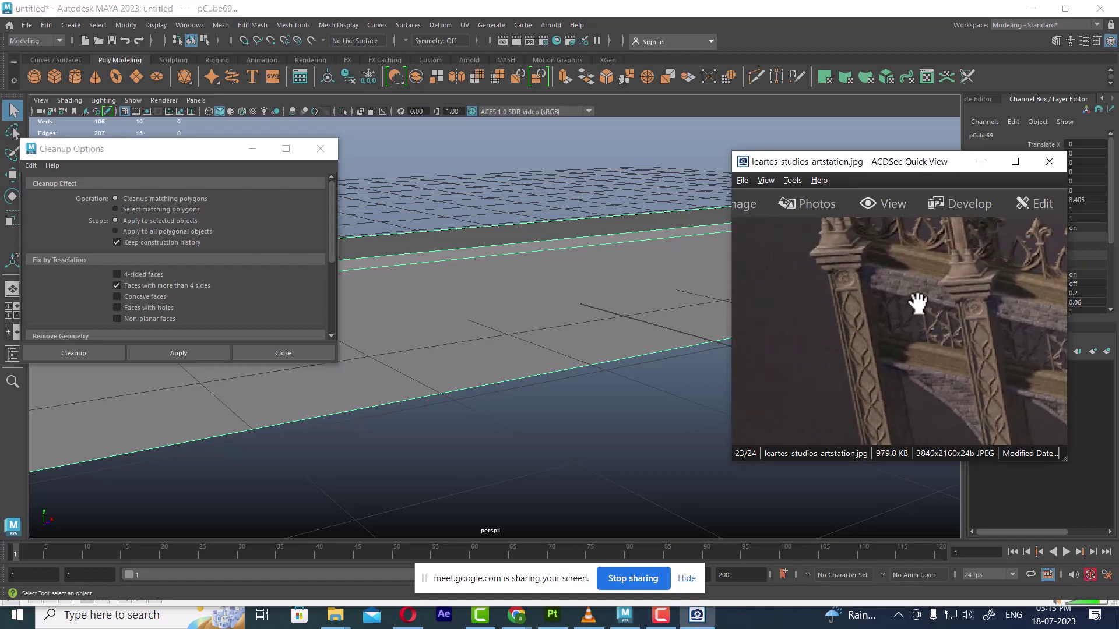
scroll(919, 299, "up", 1)
scroll(912, 312, "up", 1)
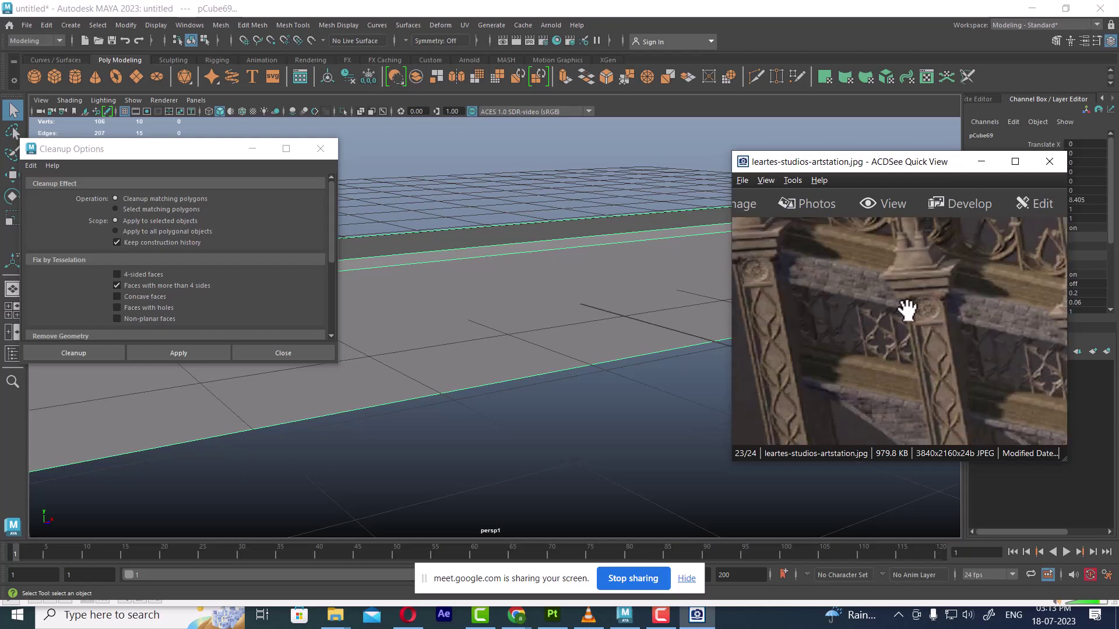
scroll(959, 333, "up", 2)
left_click_drag(958, 334, 982, 340)
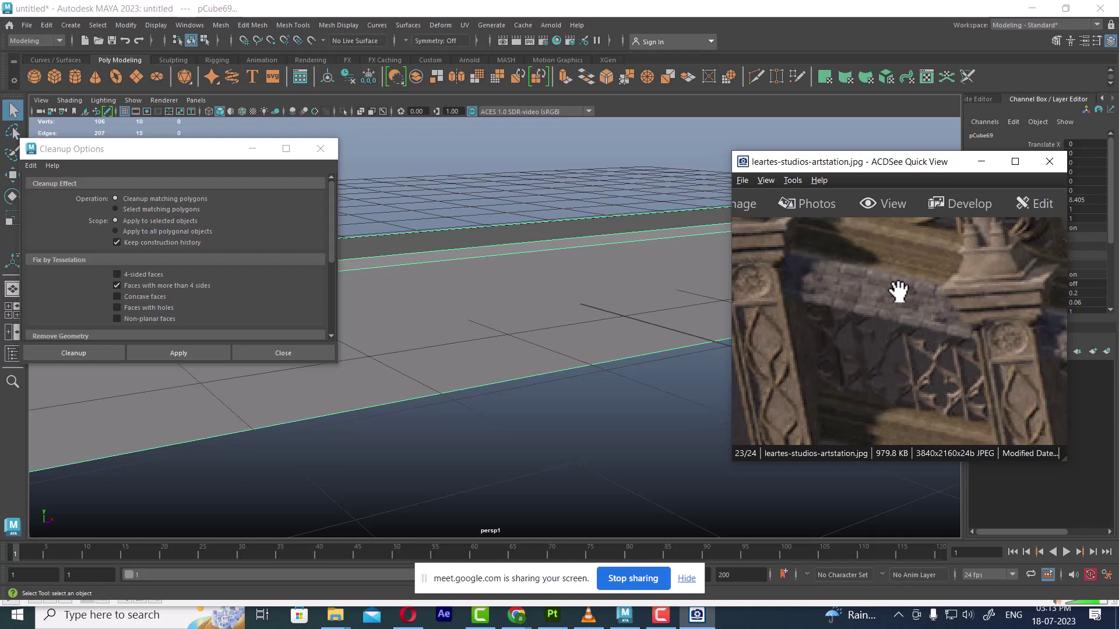
mouse_move(897, 292)
left_mouse_down()
mouse_move(898, 324)
mouse_move(967, 350)
mouse_move(877, 319)
left_mouse_up()
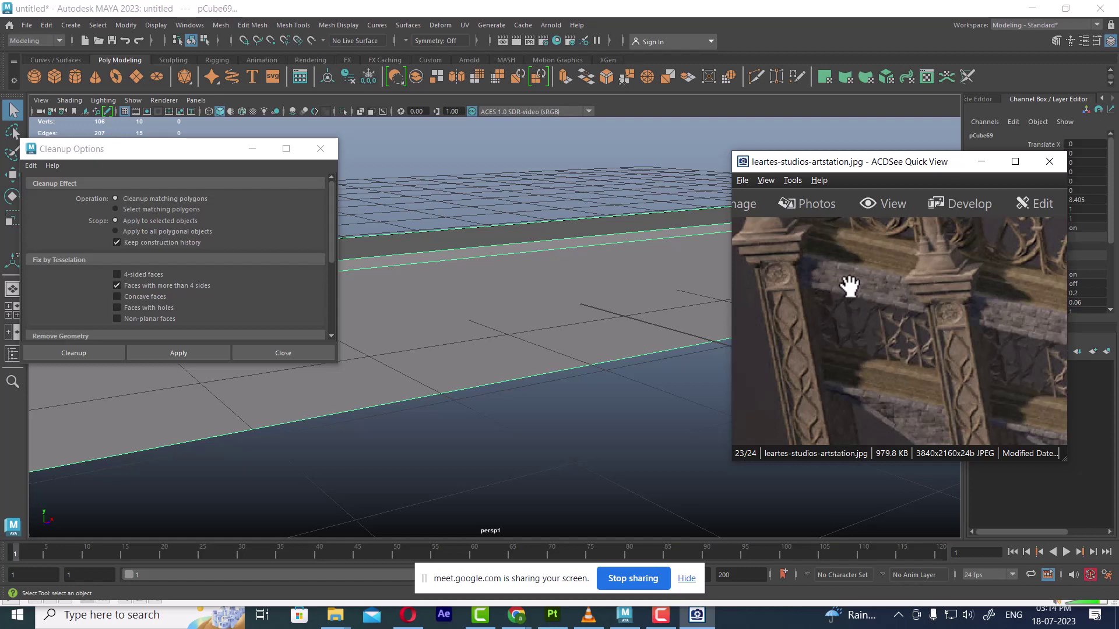
- Maximize the reference viewer and pan over the upper railings and brick walls between pillars
left_click(1014, 162)
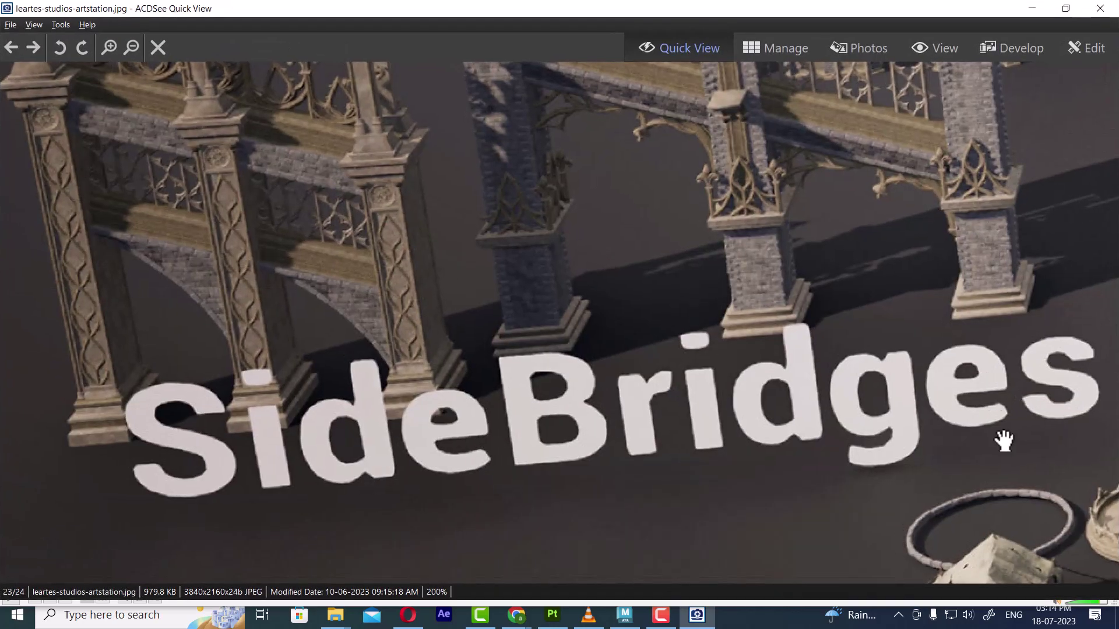
left_click_drag(528, 330, 697, 379)
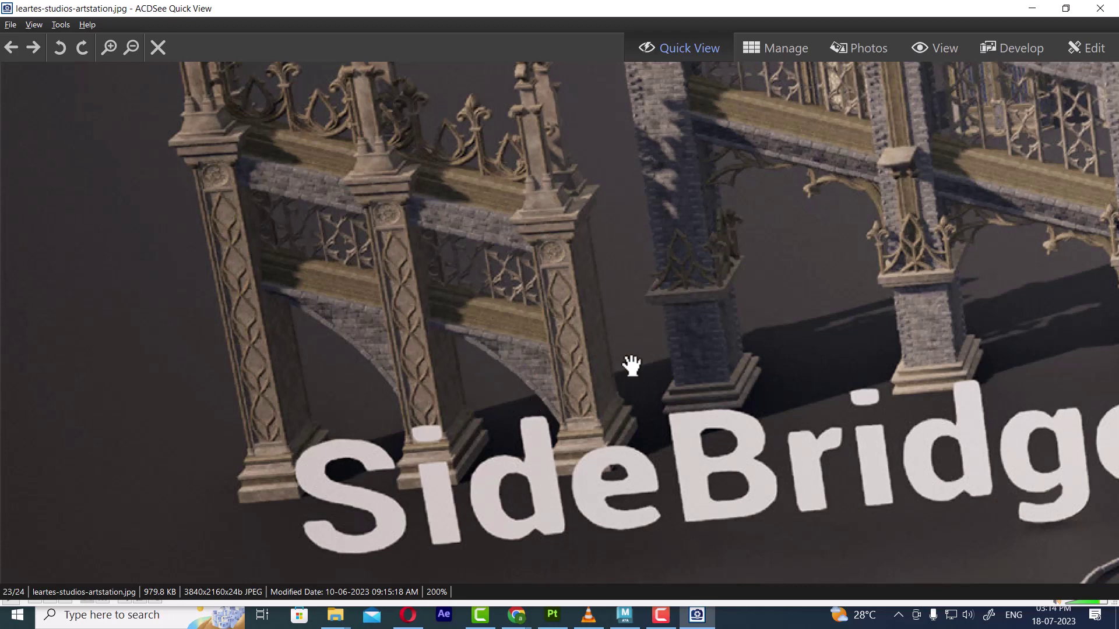
left_click_drag(785, 196, 713, 326)
left_click_drag(609, 152, 606, 278)
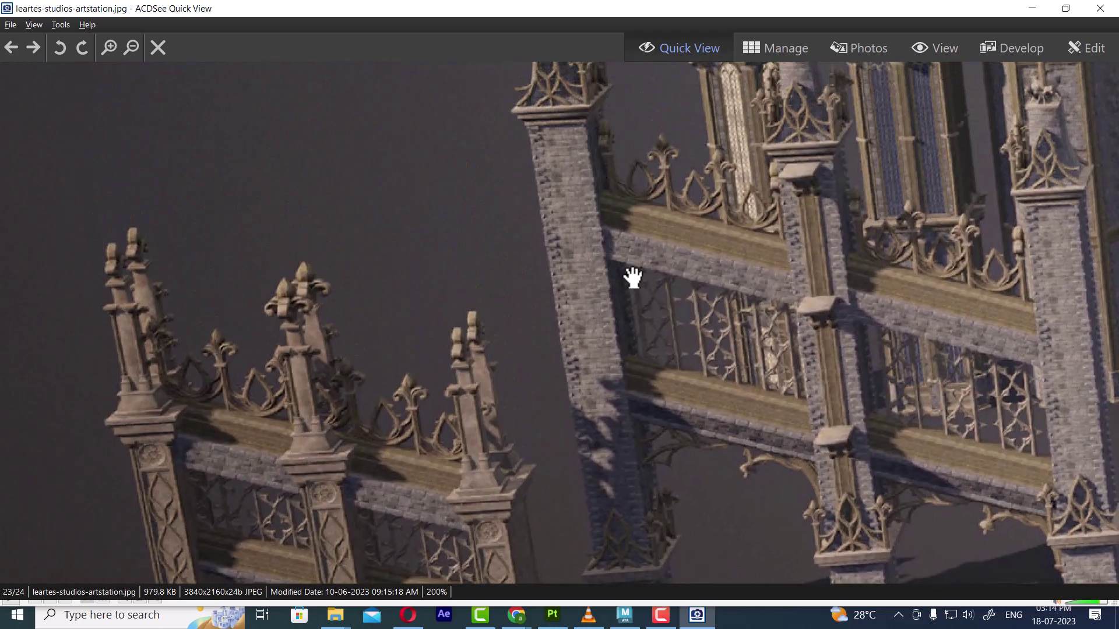
mouse_move(1024, 296)
left_mouse_down()
mouse_move(900, 293)
mouse_move(939, 218)
left_mouse_up()
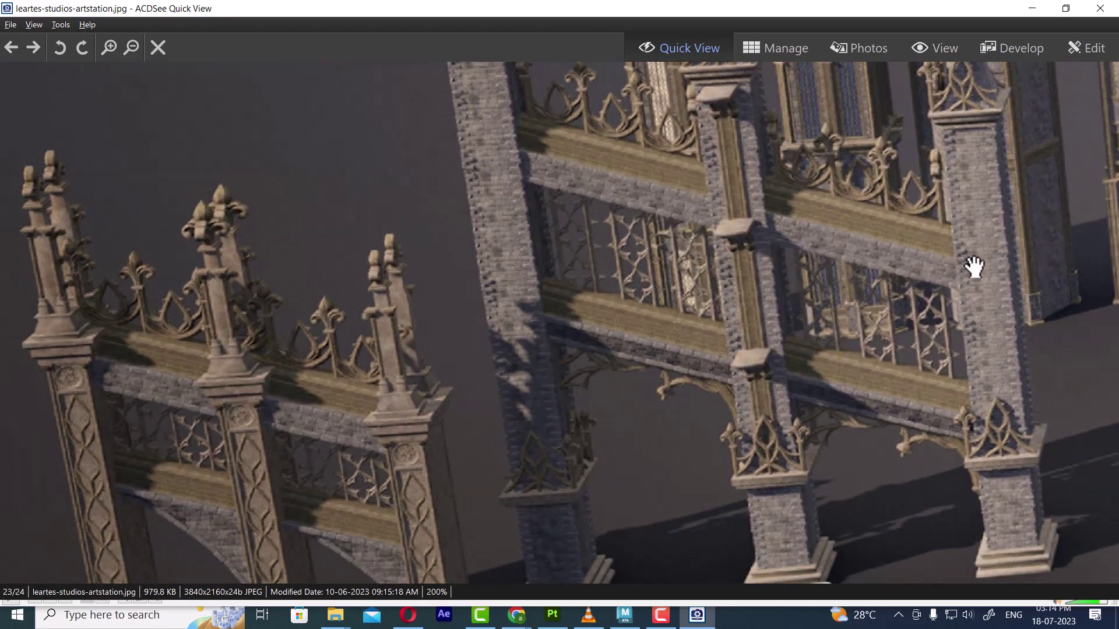
- Return to Maya, close Cleanup Options and create a new polygon cube
left_click(1034, 8)
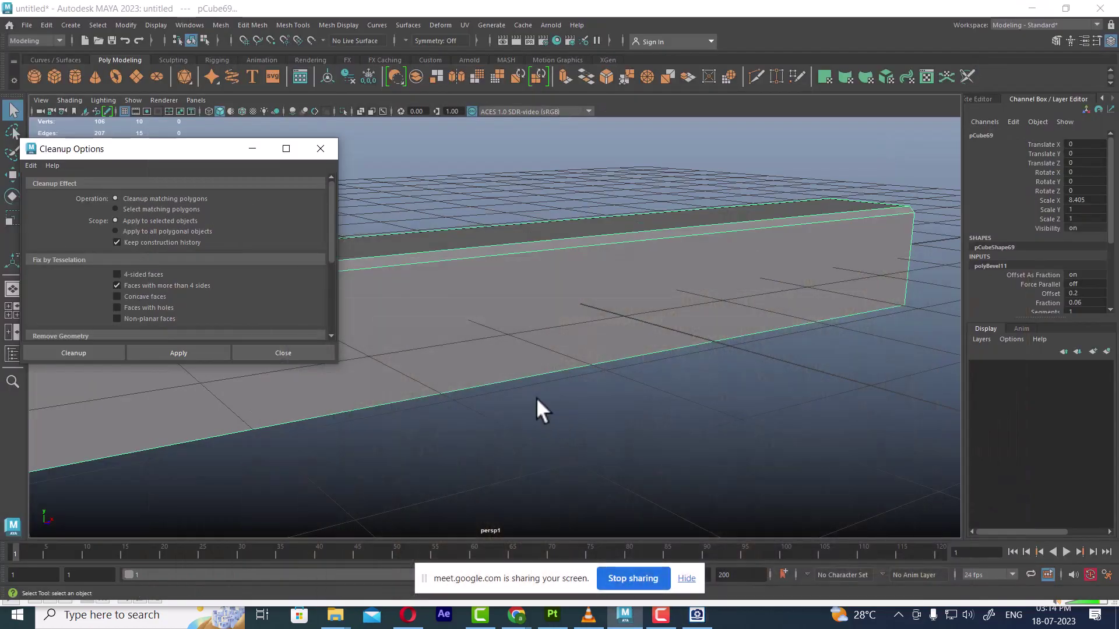
mouse_move(635, 423)
right_mouse_down("alt")
mouse_move(557, 257)
mouse_move(395, 207)
right_mouse_up("alt")
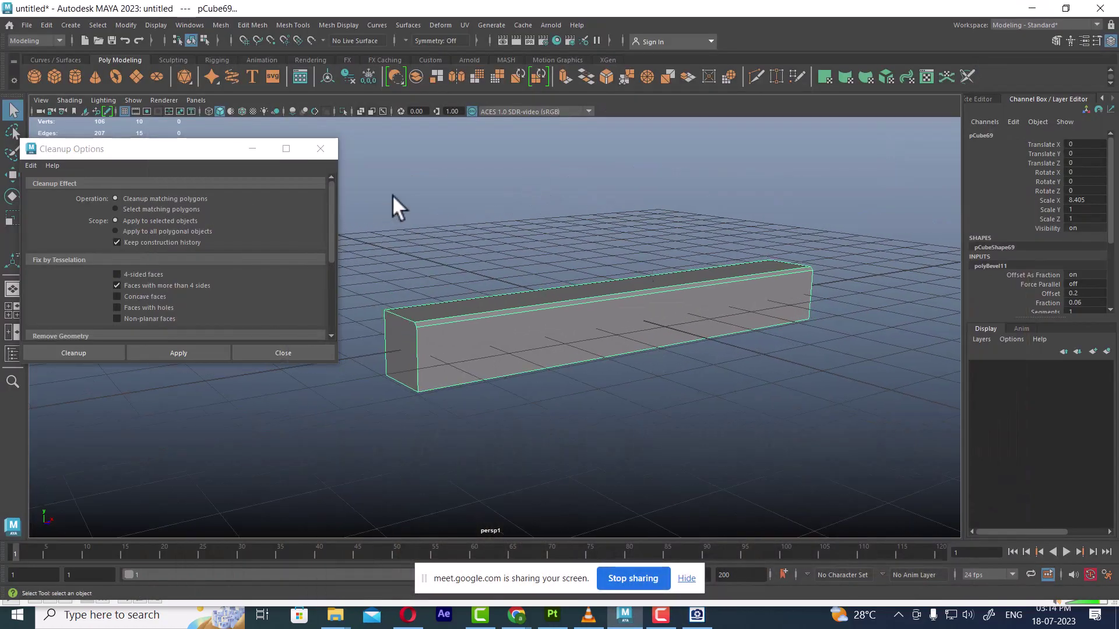
left_click(320, 148)
mouse_move(694, 316)
right_mouse_down("shift")
mouse_move(690, 366)
mouse_move(661, 358)
right_mouse_up("shift")
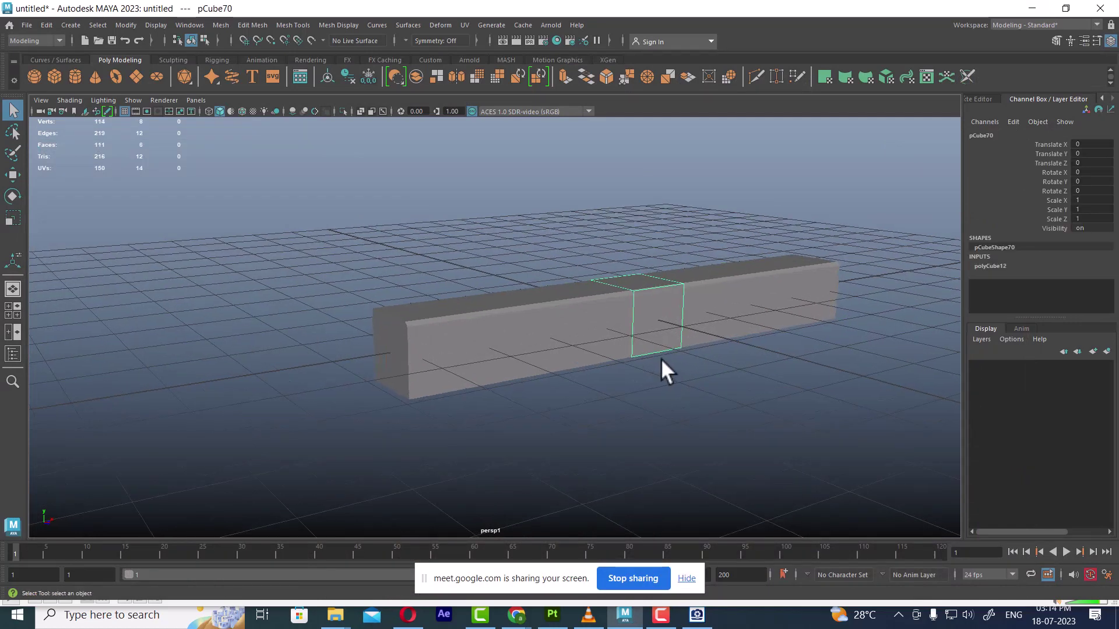
- Scale the cube to a 0.736×0.339×0.339 brick and move it to Translate Z 1.176
key("r")
left_click_drag(638, 314, 614, 348)
key("w")
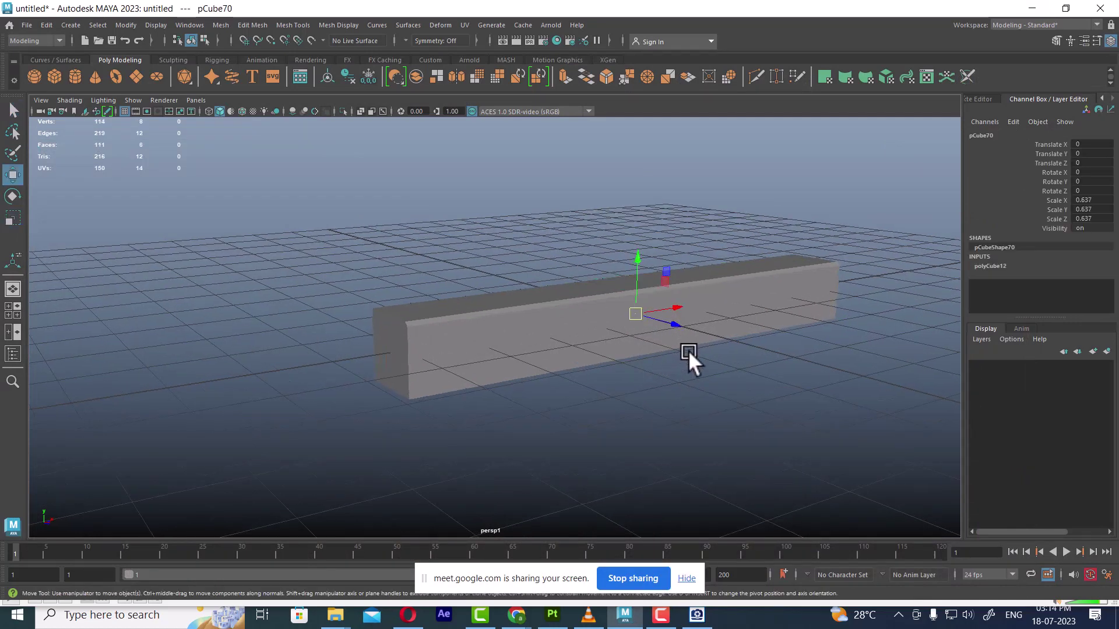
mouse_move(687, 351)
middle_mouse_down()
mouse_move(712, 349)
mouse_move(700, 323)
middle_mouse_up()
right_click_drag(701, 323, 766, 373, "alt")
key("r")
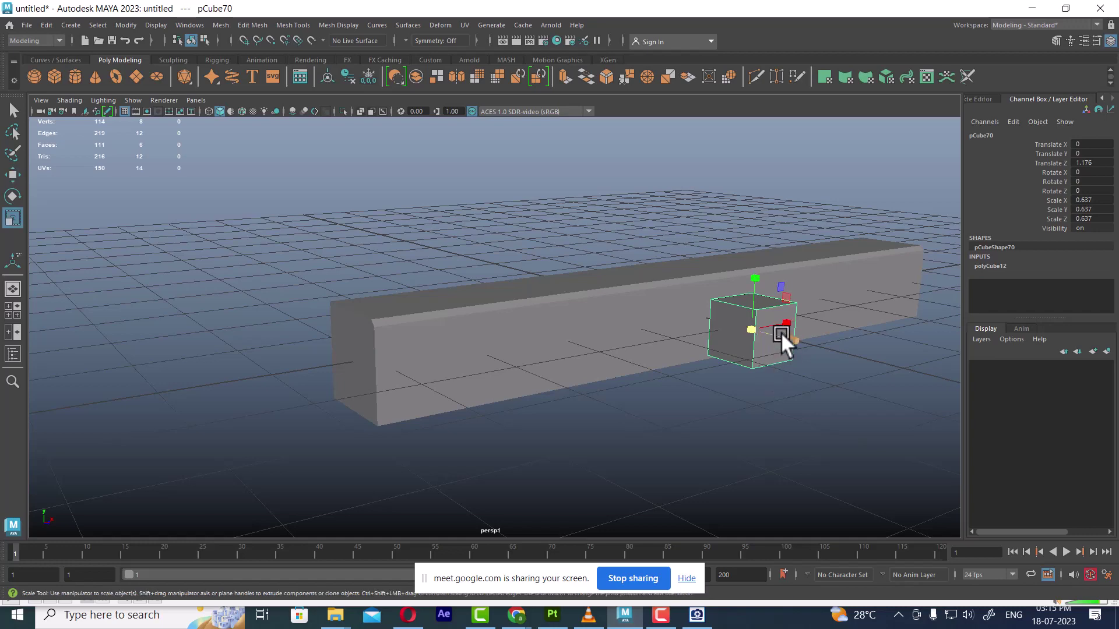
middle_click_drag(781, 332, 797, 313)
left_click_drag(797, 313, 826, 308)
left_click_drag(755, 328, 728, 344)
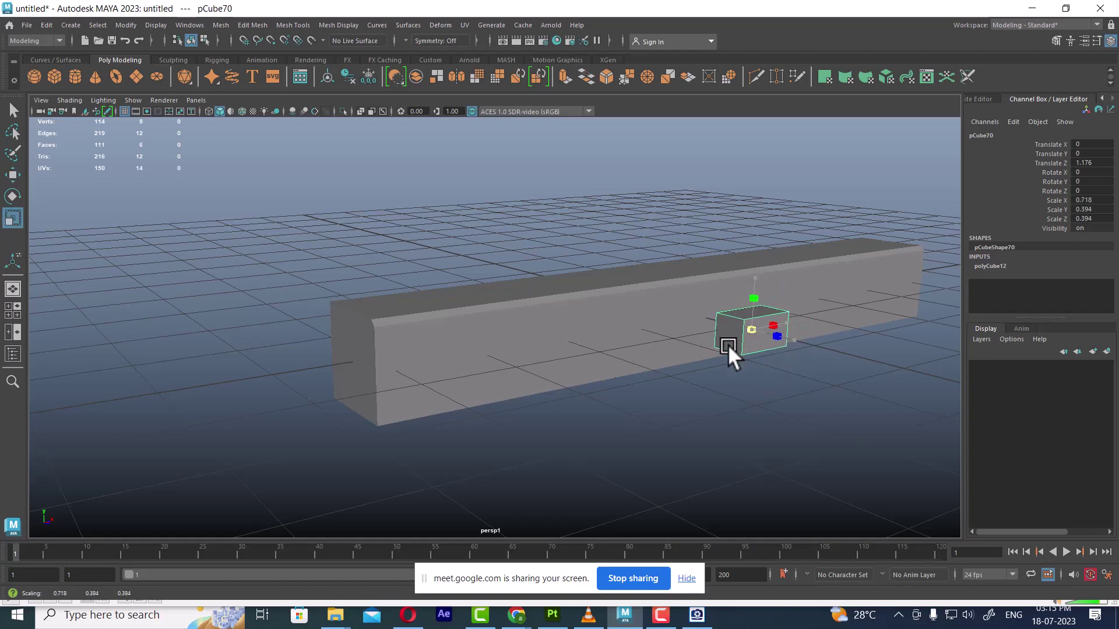
right_click_drag(781, 352, 778, 435, "alt")
right_click_drag(729, 332, 792, 338, "alt")
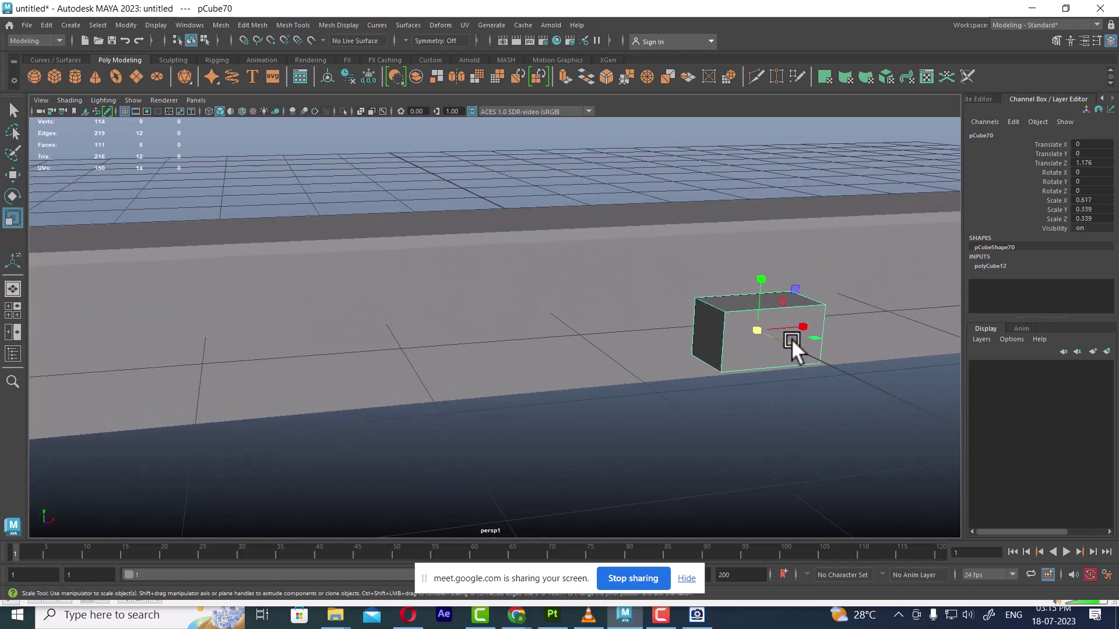
mouse_move(791, 338)
left_mouse_down()
mouse_move(815, 321)
mouse_move(791, 387)
mouse_move(771, 361)
left_mouse_up()
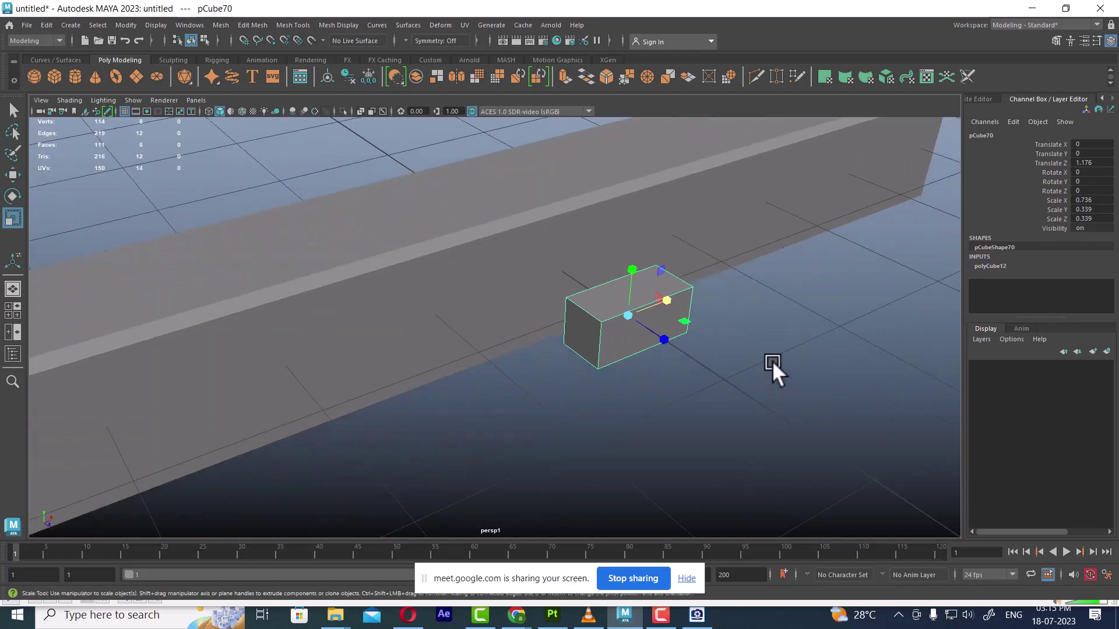
- Bevel all edges of the brick
key("F10")
left_click_drag(805, 250, 457, 473)
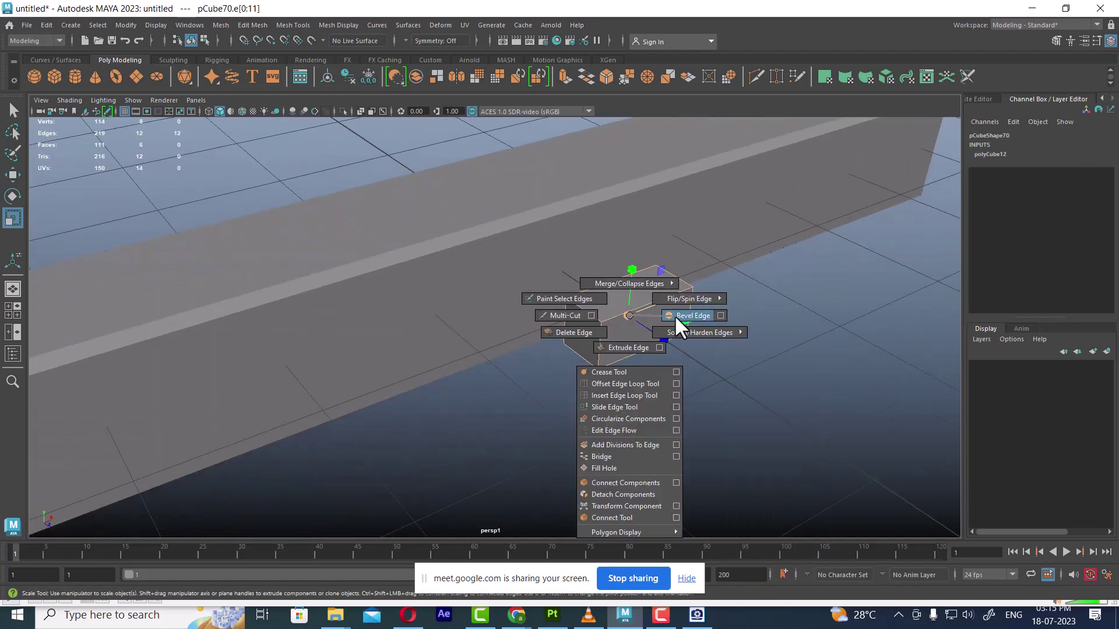
right_click_drag(628, 313, 674, 315, "shift")
mouse_move(746, 350)
left_mouse_down()
mouse_move(767, 350)
mouse_move(723, 348)
left_mouse_up()
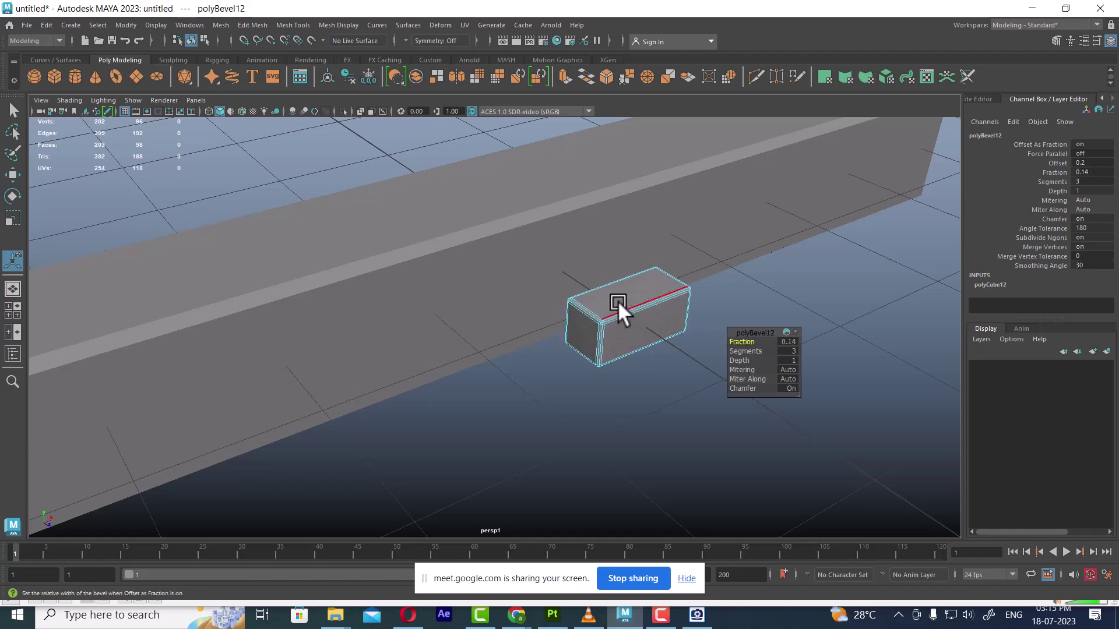
right_click_drag(617, 300, 774, 308)
- Duplicate the brick into pairs placed side by side along the beam
left_click(704, 422)
left_click(626, 341)
key("w")
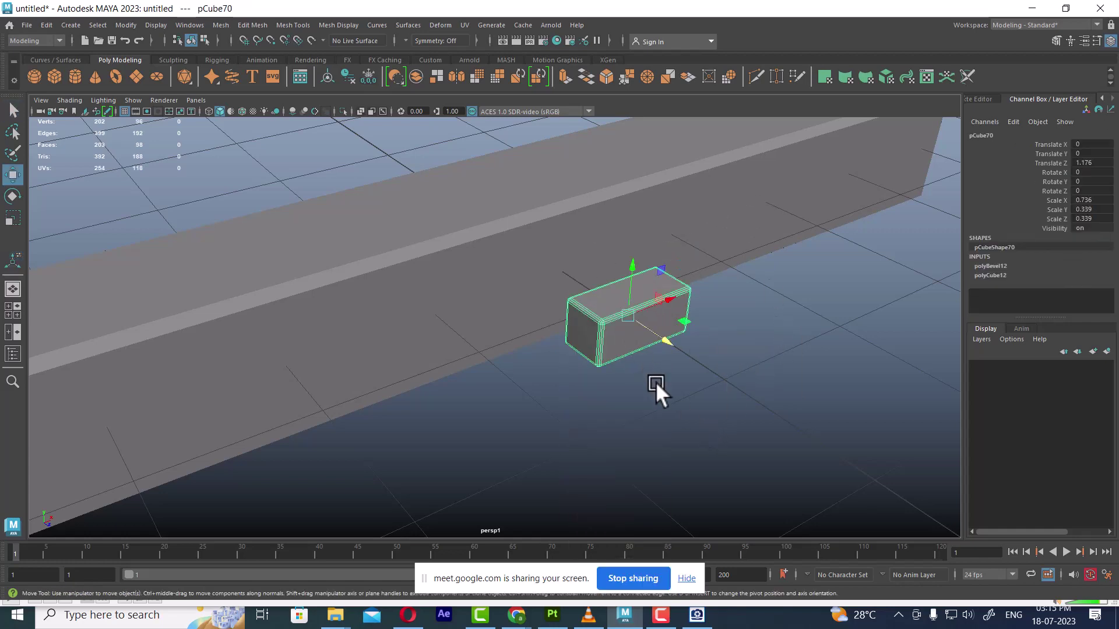
mouse_move(655, 382)
left_mouse_down("alt")
mouse_move(625, 402)
mouse_move(588, 389)
left_mouse_up("alt")
key("ctrl+d")
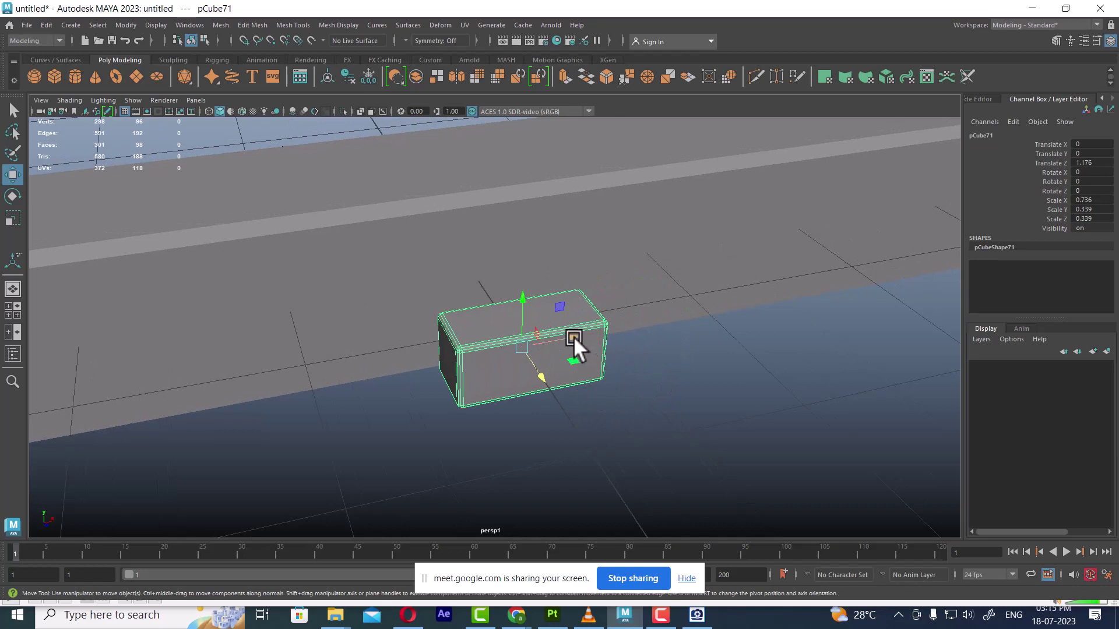
mouse_move(573, 337)
left_mouse_down()
mouse_move(722, 329)
mouse_move(712, 330)
left_mouse_up()
left_click(592, 359, "shift")
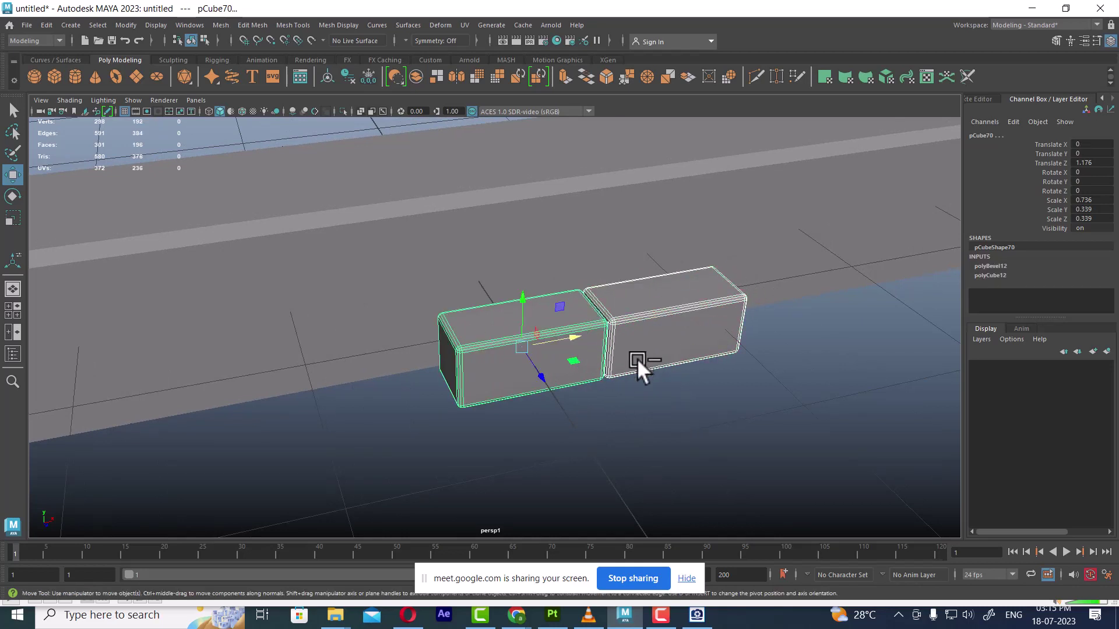
key("ctrl+d")
left_click_drag(561, 332, 828, 291)
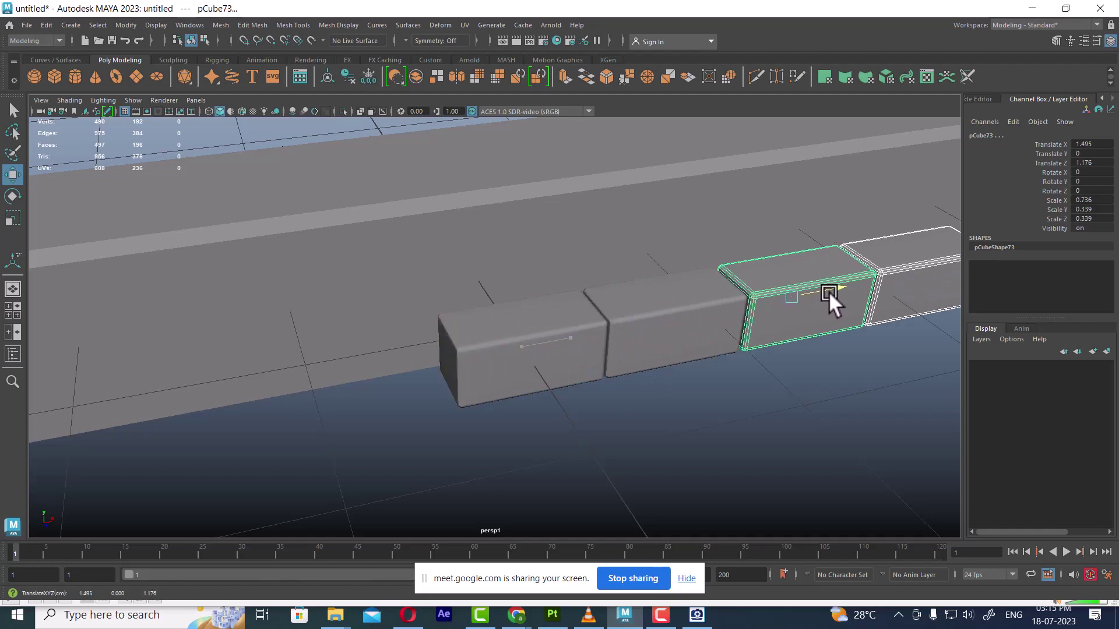
key("shift+d")
- Tumble to a diagonal view of the beam and bring up the reference image
scroll(640, 323, "down", 3)
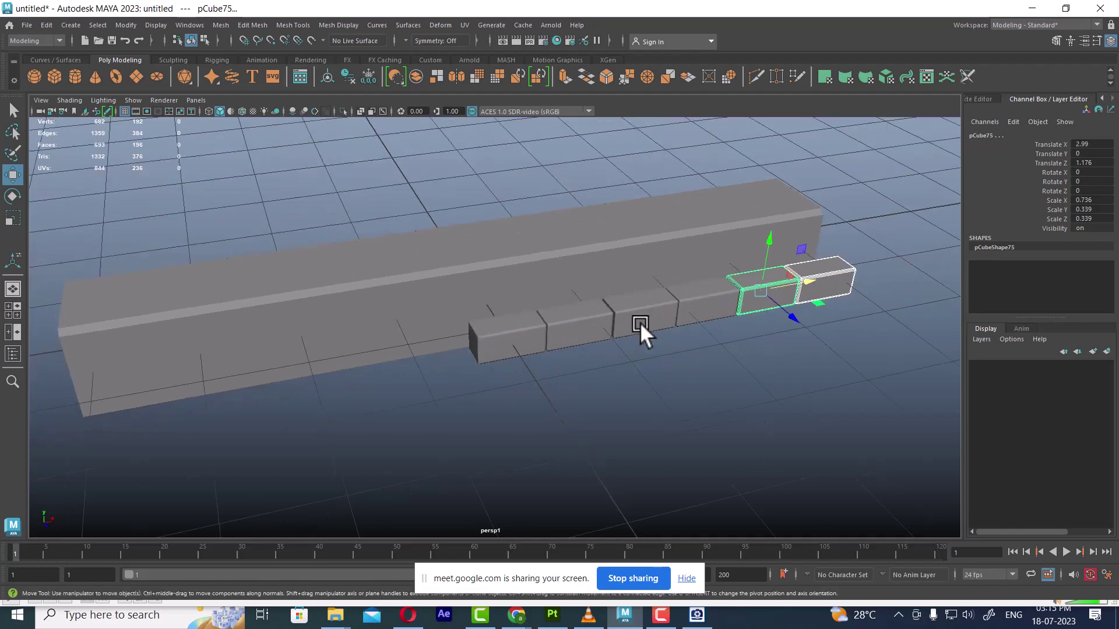
scroll(571, 335, "down", 2)
left_click_drag(500, 349, 608, 333, "alt")
scroll(574, 341, "up", 2)
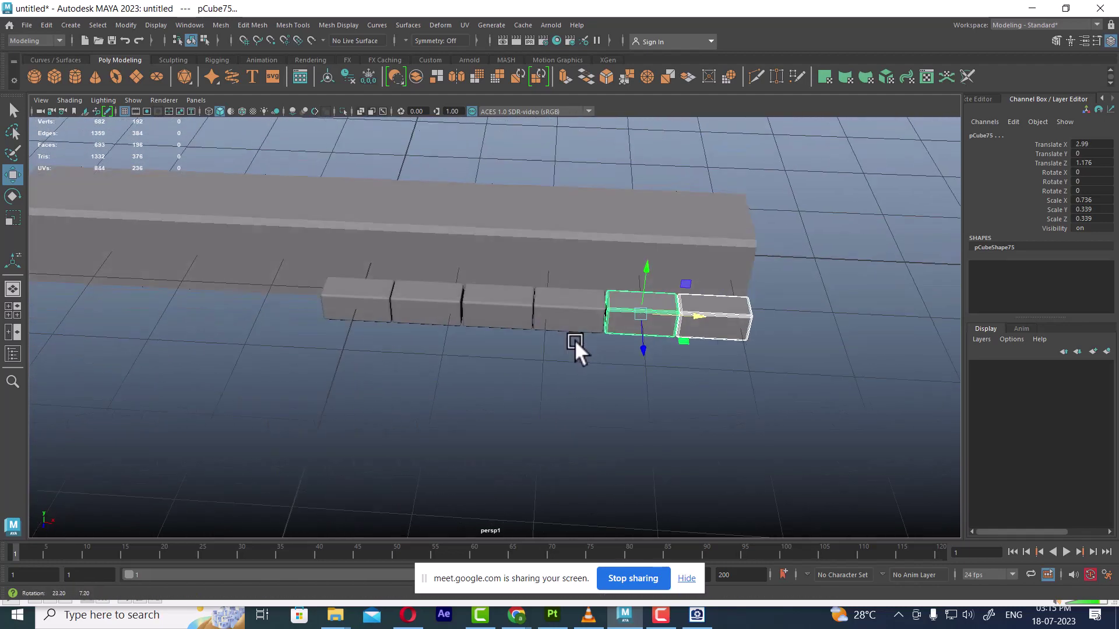
left_click_drag(530, 369, 584, 338, "alt")
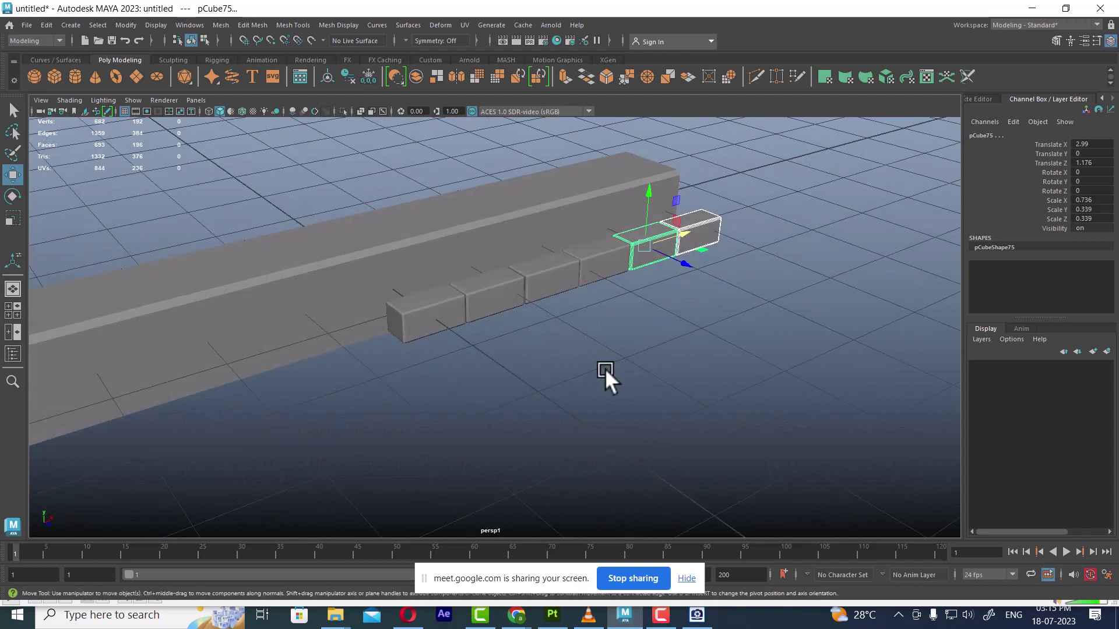
left_click(697, 614)
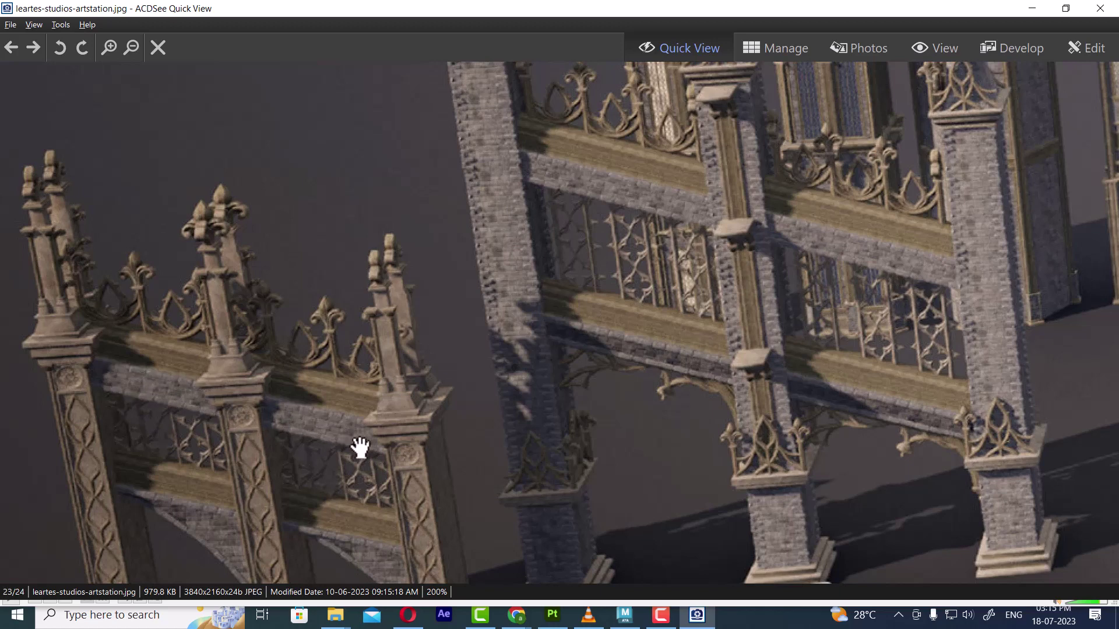
- Minimize the ACDSee reference viewer to return to Maya
left_click(1027, 10)
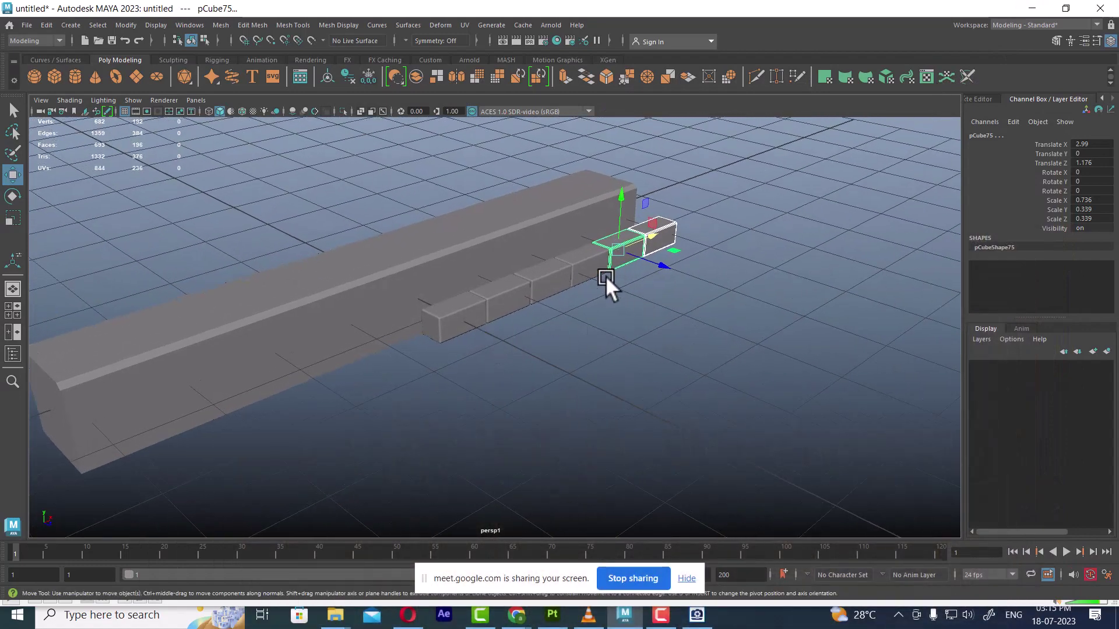
- Extend the brick row with repeated duplicates, then slide it back and raise it Y 0.339
key("shift+d")
key("shift+d")
key("shift+d")
key("shift+d")
key("shift+d")
key("shift+d")
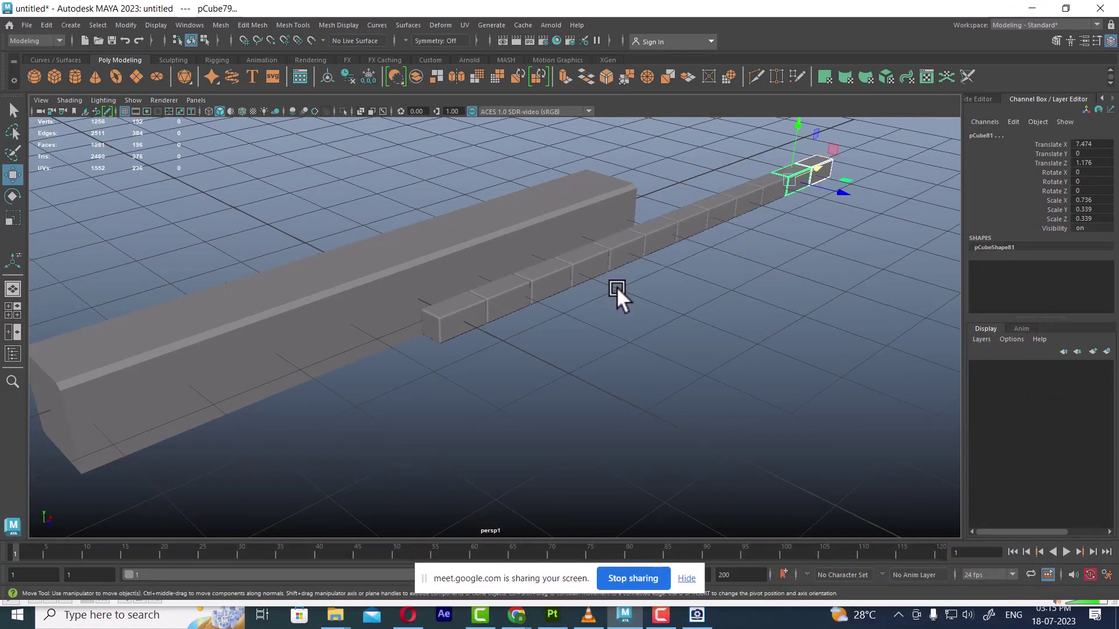
key("shift+d")
key("shift+d")
mouse_move(778, 328)
left_mouse_down("alt")
mouse_move(732, 210)
mouse_move(700, 193)
mouse_move(521, 355)
left_mouse_up("alt")
left_click_drag(644, 302, 221, 330, "alt")
scroll(649, 446, "up", 1)
scroll(757, 408, "up", 1)
mouse_move(844, 371)
left_mouse_down()
mouse_move(604, 349)
mouse_move(659, 349)
mouse_move(640, 333)
mouse_move(672, 305)
mouse_move(558, 291)
mouse_move(549, 367)
mouse_move(519, 314)
mouse_move(616, 405)
mouse_move(578, 368)
left_mouse_up()
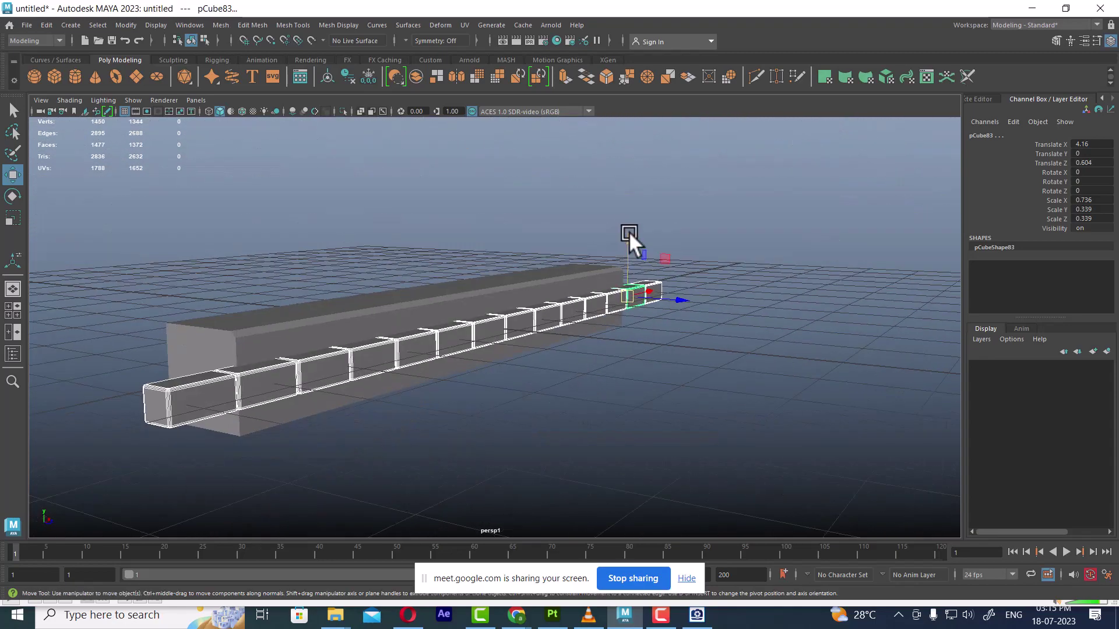
left_click_drag(628, 232, 626, 213)
- Hide the grid and duplicate the row, setting the copy below and offset sideways
mouse_move(603, 265)
left_mouse_down("alt")
mouse_move(641, 355)
mouse_move(525, 368)
left_mouse_up("alt")
left_click_drag(607, 233, 474, 341, "alt")
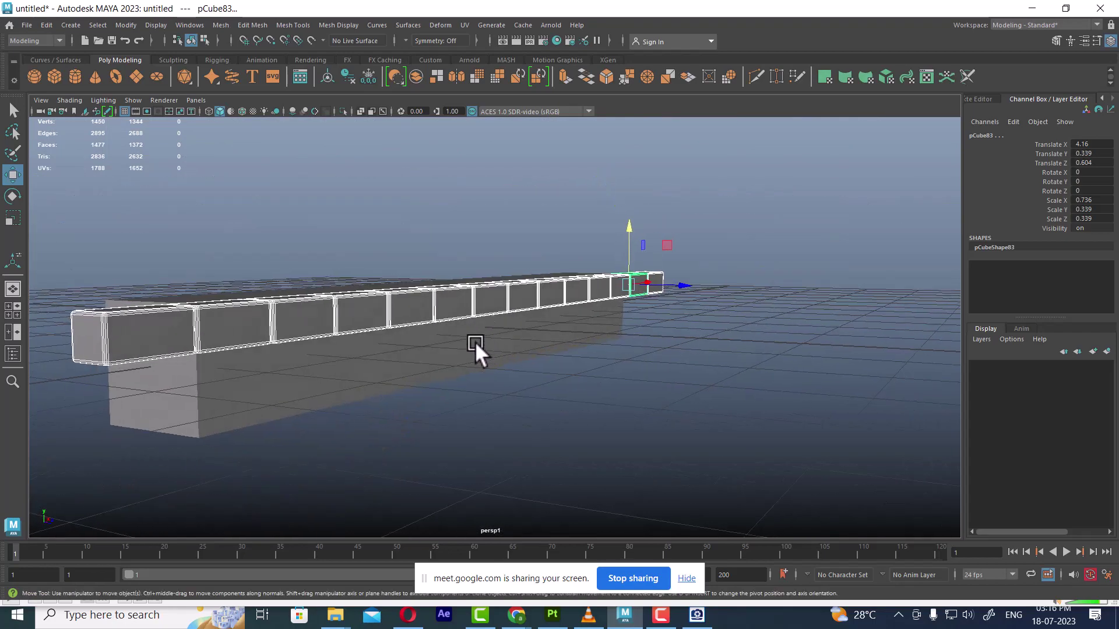
left_click(124, 112)
key("ctrl+d")
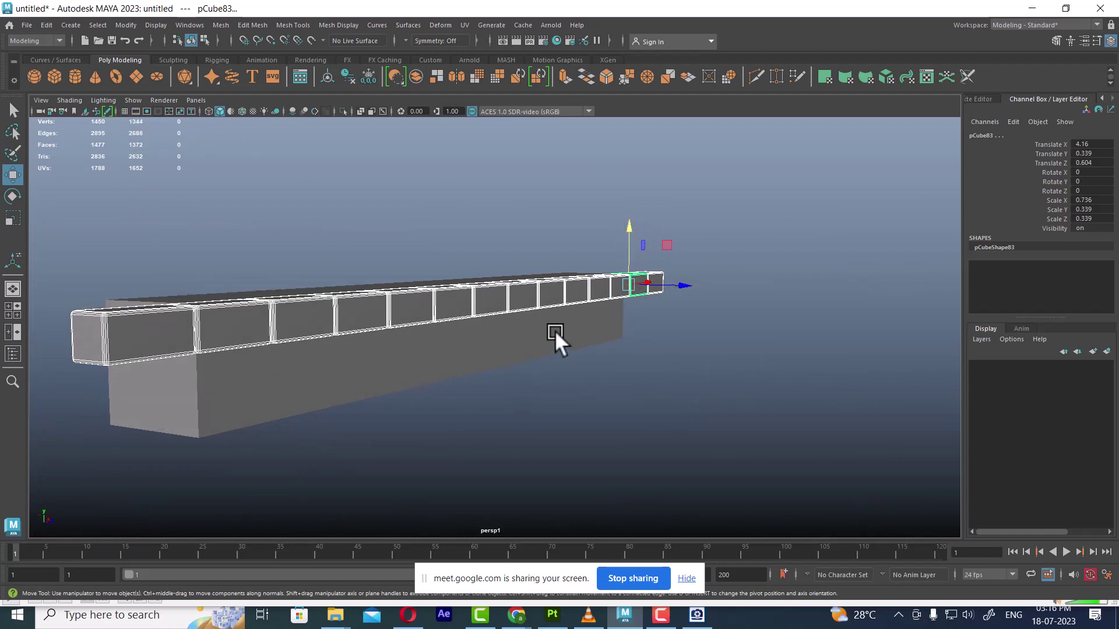
left_click_drag(554, 331, 592, 342, "alt")
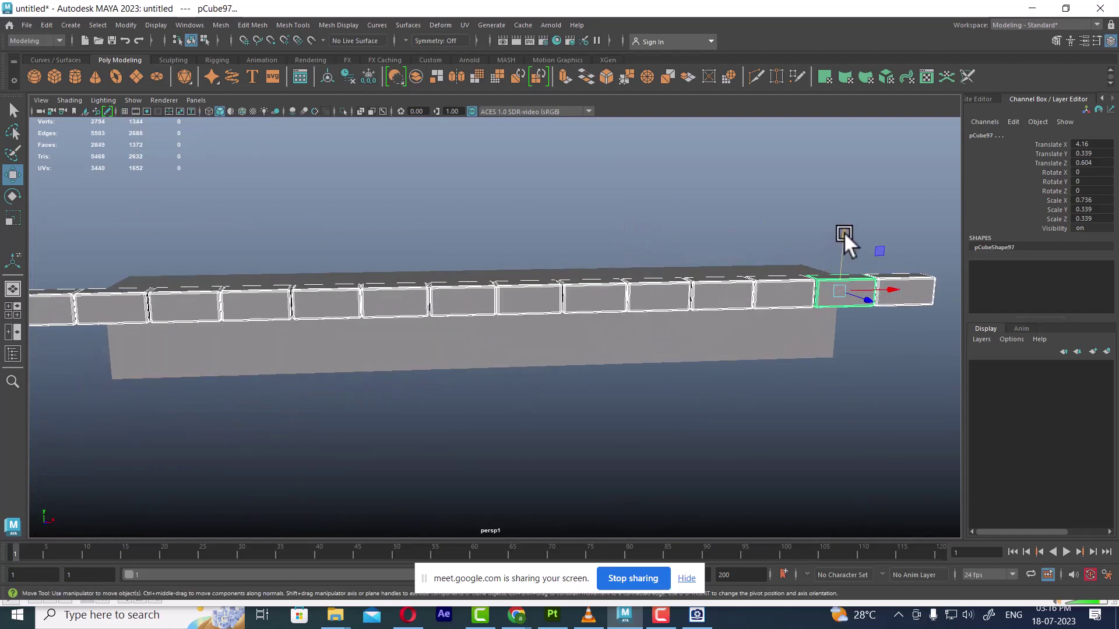
left_click_drag(844, 232, 840, 289)
mouse_move(896, 360)
left_mouse_down()
mouse_move(865, 348)
mouse_move(725, 358)
mouse_move(554, 240)
mouse_move(663, 321)
mouse_move(449, 306)
mouse_move(467, 330)
mouse_move(564, 344)
mouse_move(585, 370)
mouse_move(498, 380)
left_mouse_up()
- Select alternating bricks across the upper and lower rows, including the left-end bricks
left_click(448, 305)
left_click(515, 366, "shift")
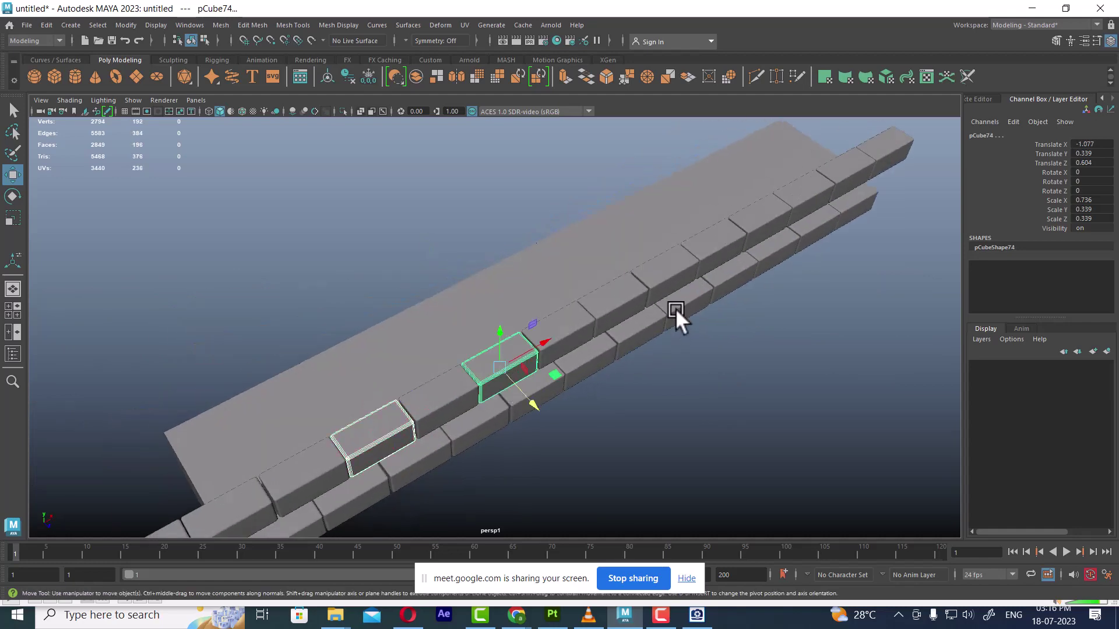
left_click(667, 285, "shift")
left_click(626, 341, "shift")
left_click(497, 420, "shift")
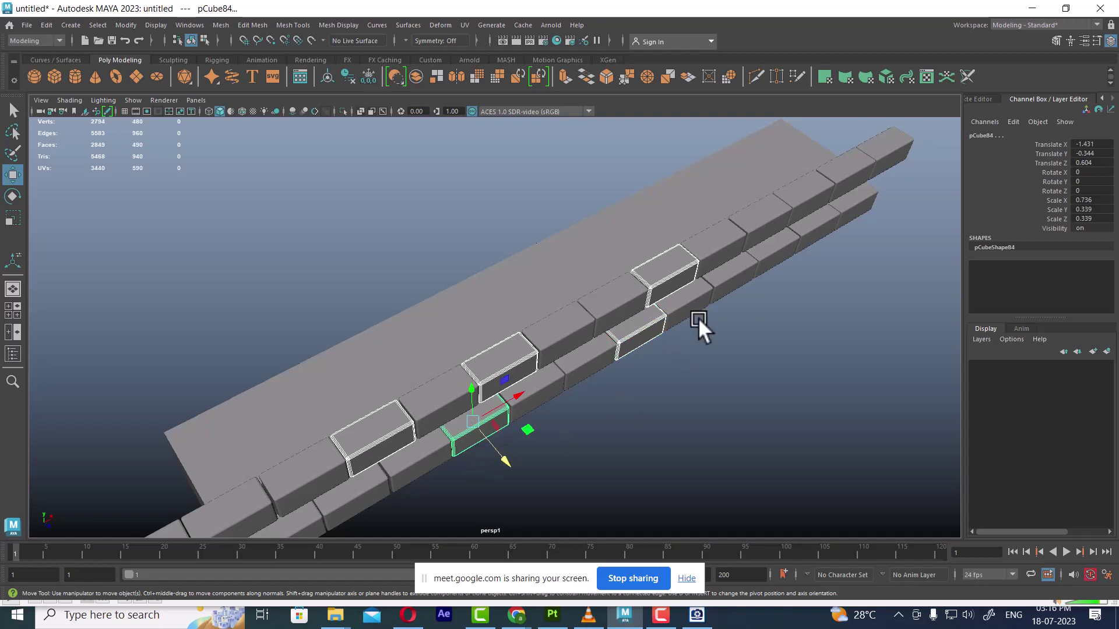
left_click(788, 213, "shift")
middle_click_drag(583, 320, 372, 429, "alt")
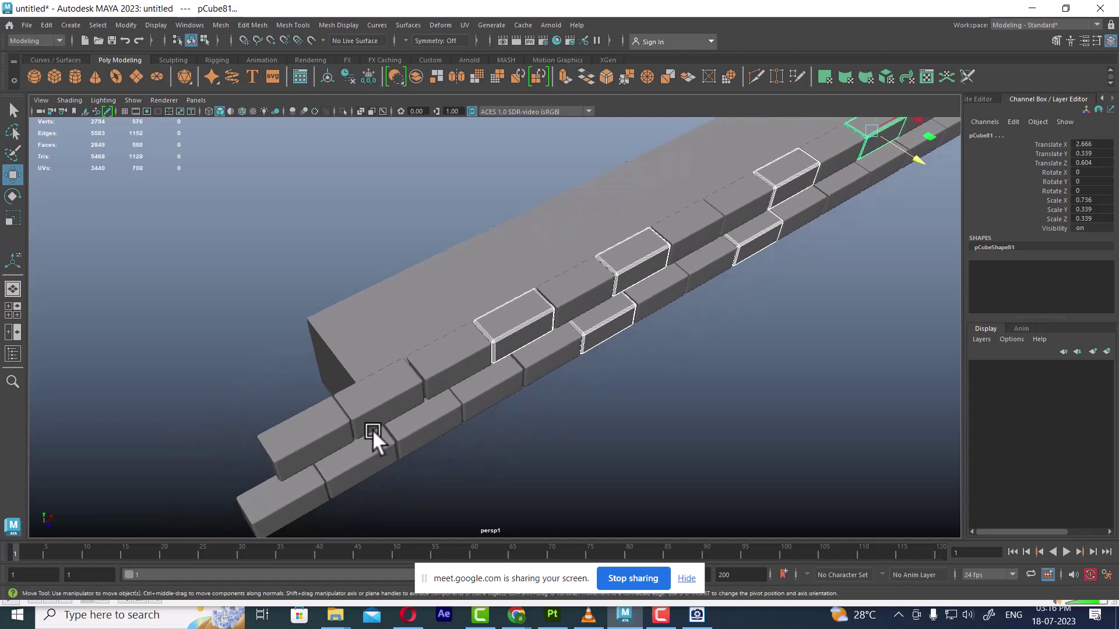
left_click(362, 467, "shift")
left_click(290, 436, "shift")
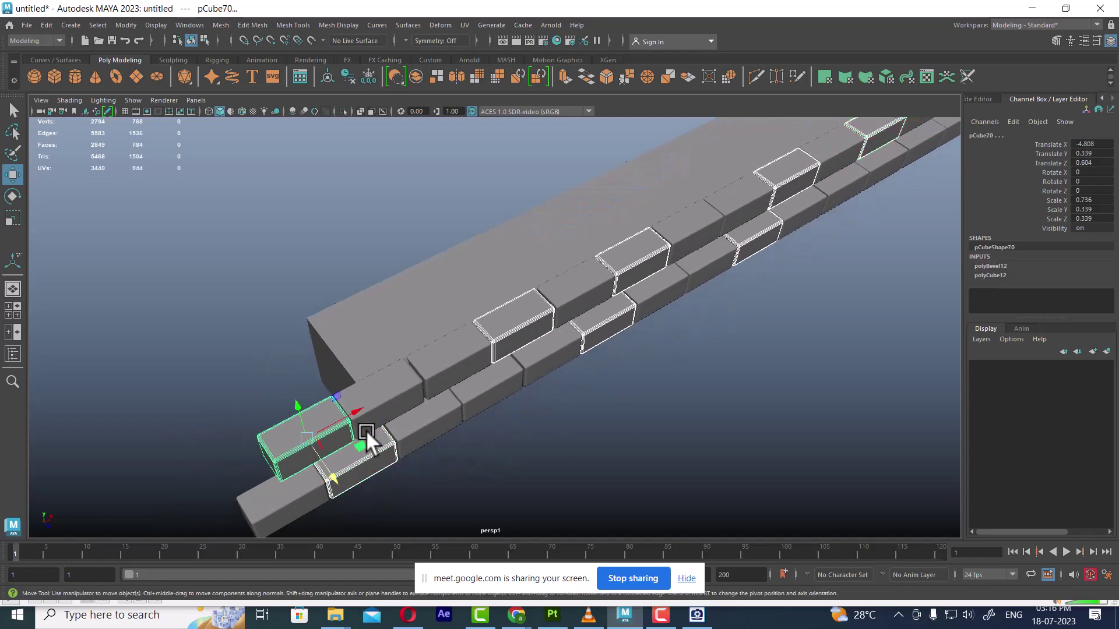
left_click(365, 431, "shift")
left_click(439, 425)
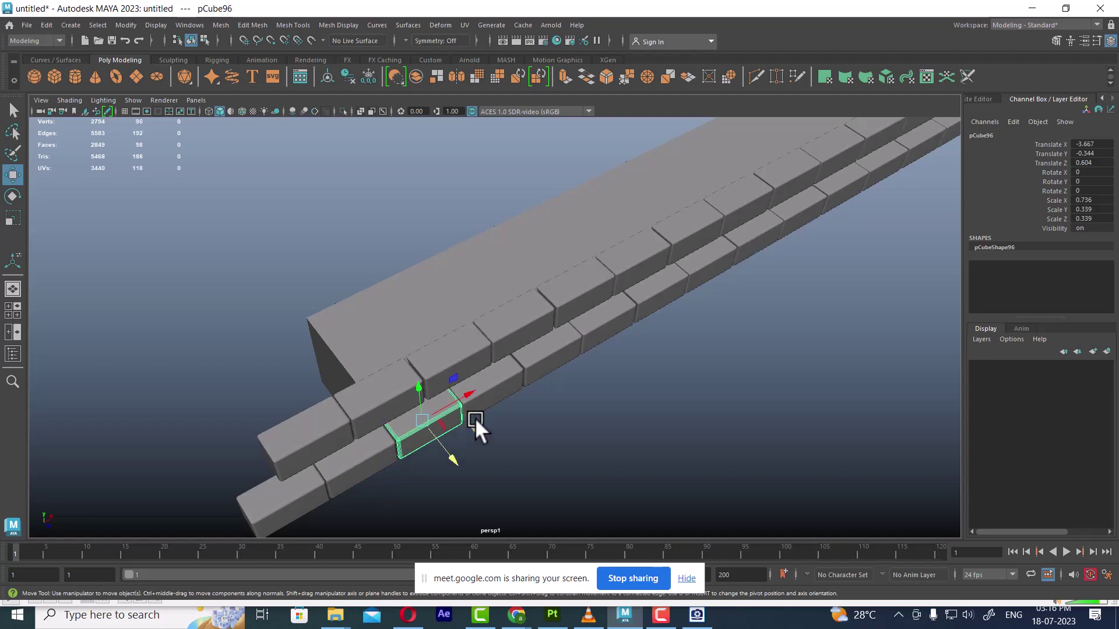
key("ctrl+z")
left_click(432, 410, "shift")
- Move the end brick of the lower row along the wall to stagger it
mouse_move(562, 418)
left_mouse_down("alt")
mouse_move(595, 346)
mouse_move(757, 260)
left_mouse_up("alt")
left_click(773, 212, "shift")
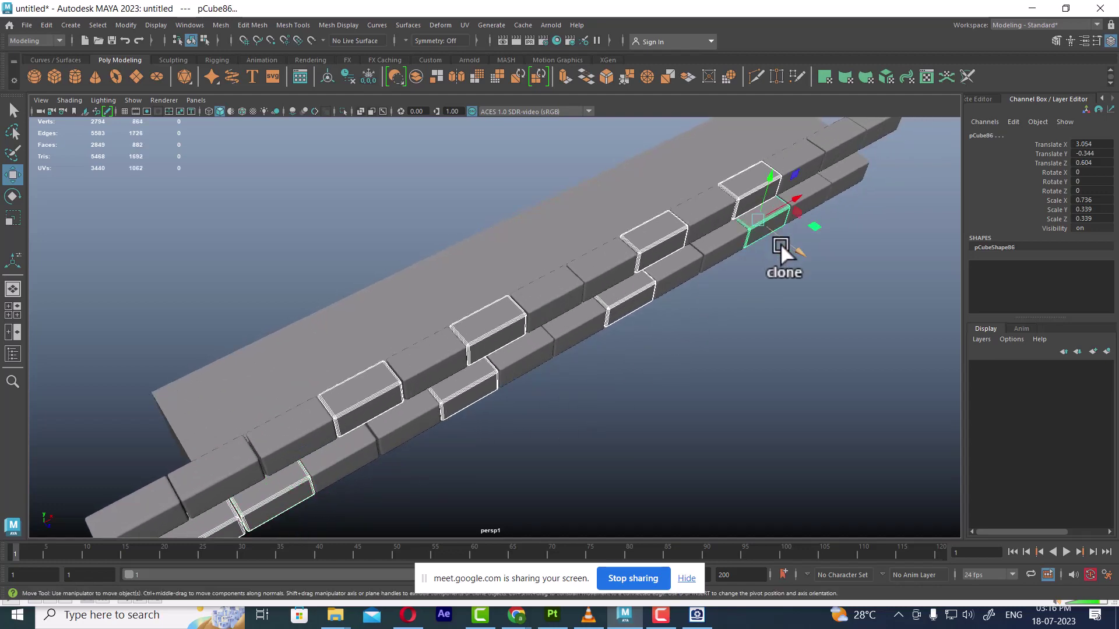
key("ctrl+z")
left_click(816, 190, "shift")
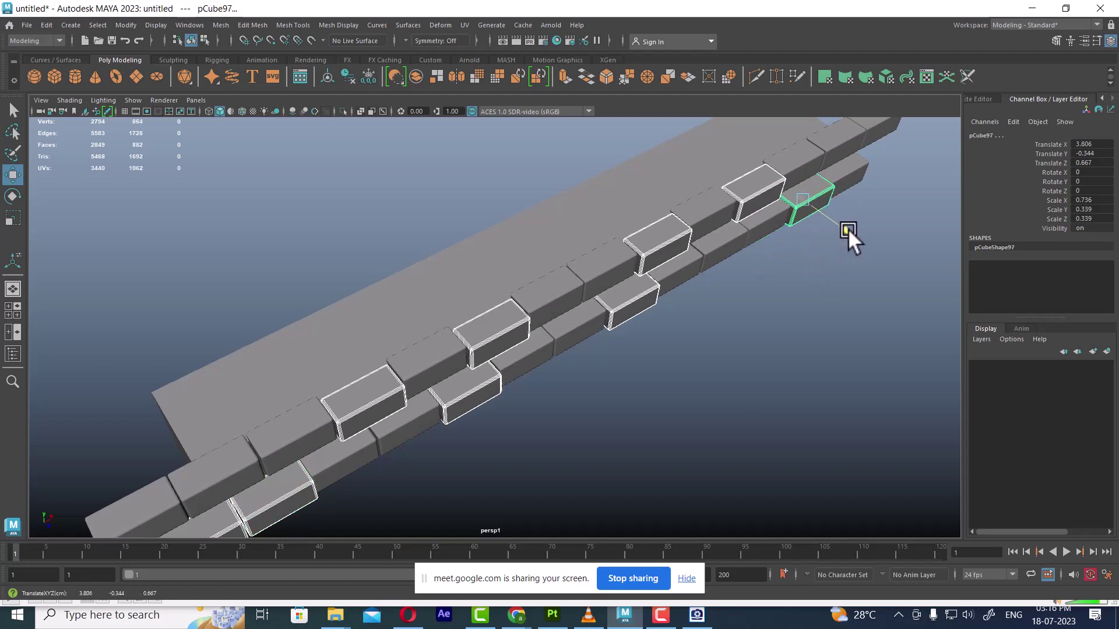
mouse_move(846, 232)
left_mouse_down("alt")
mouse_move(659, 254)
mouse_move(687, 302)
mouse_move(651, 325)
mouse_move(617, 241)
mouse_move(614, 274)
mouse_move(600, 248)
left_mouse_up("alt")
left_click(616, 240)
- Line up the row-end bricks with the wall in side view, then show the reference
mouse_move(529, 372)
left_mouse_down()
mouse_move(554, 375)
mouse_move(638, 309)
left_mouse_up()
key("space")
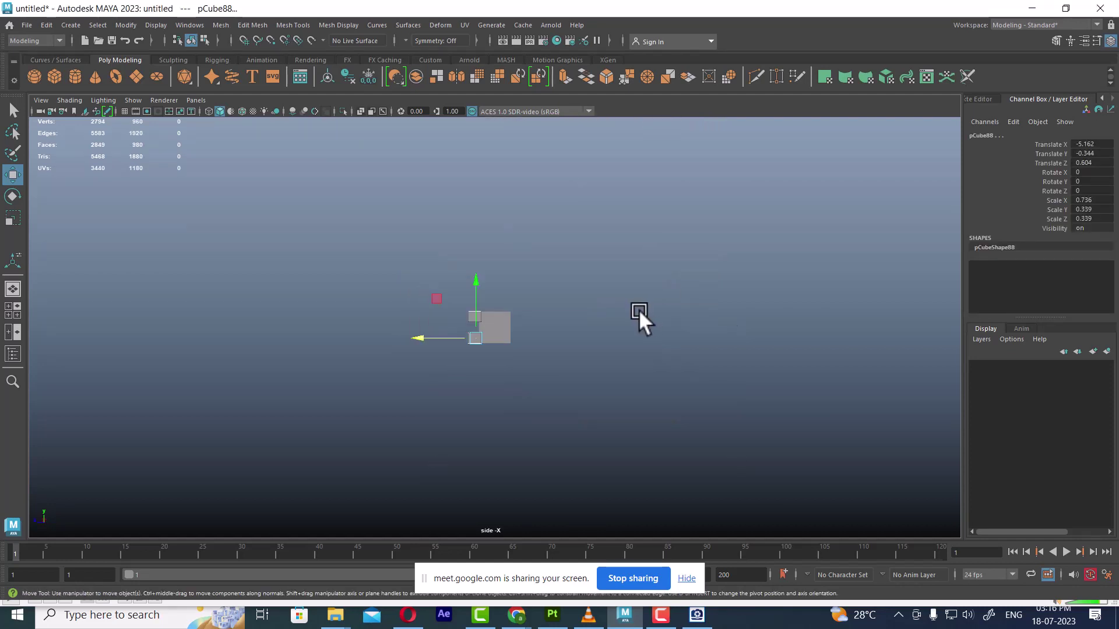
left_click_drag(456, 375, 467, 380)
left_click_drag(418, 337, 428, 337)
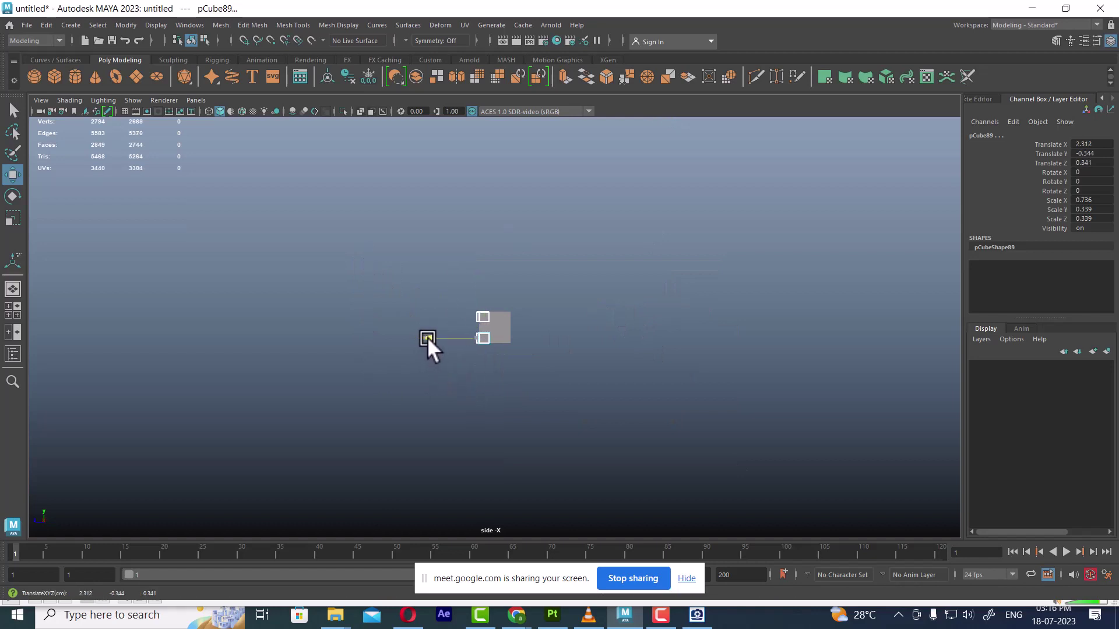
key("space")
mouse_move(568, 368)
left_mouse_down()
mouse_move(617, 346)
mouse_move(532, 376)
mouse_move(502, 443)
mouse_move(579, 449)
mouse_move(542, 457)
mouse_move(602, 482)
mouse_move(574, 451)
mouse_move(553, 448)
left_mouse_up()
scroll(530, 377, "up", 5)
left_click(550, 455)
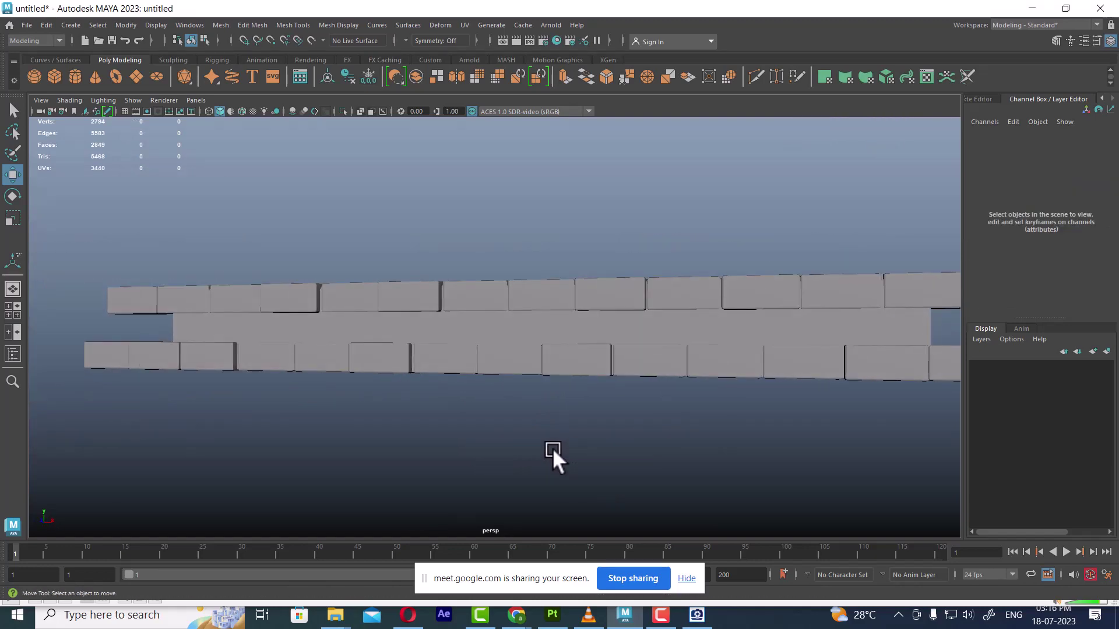
left_click(697, 623)
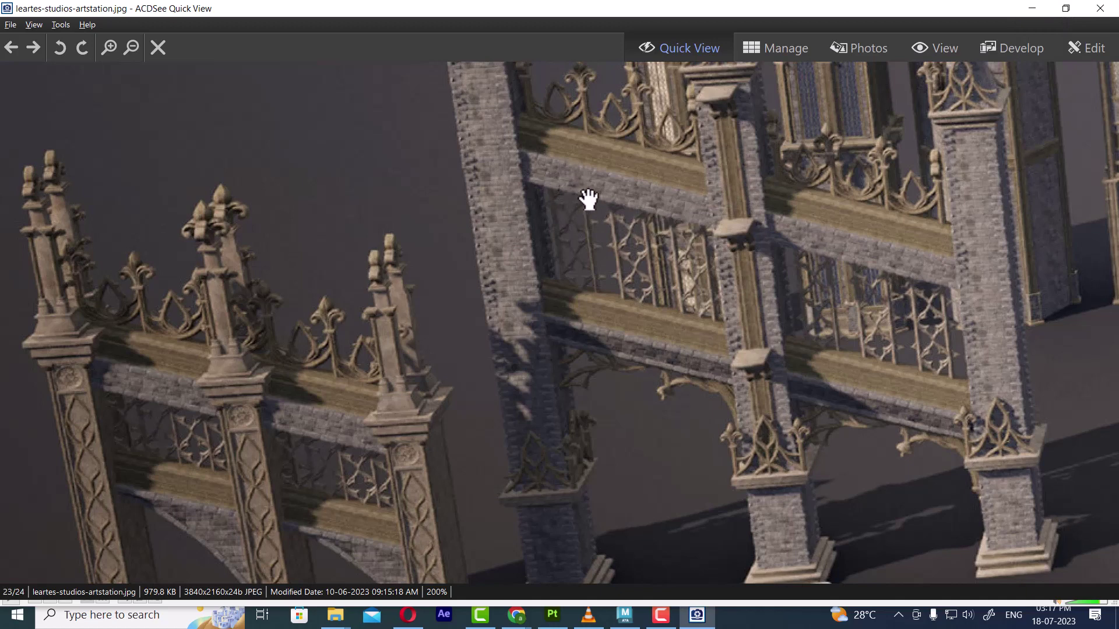
- Minimize the reference and orbit around the staggered brick wall in Maya
left_click(1033, 8)
mouse_move(619, 347)
left_mouse_down("alt")
mouse_move(646, 337)
mouse_move(669, 304)
mouse_move(777, 286)
left_mouse_up("alt")
- In side view, position the top brick row between the other two rows
key("space")
right_click_drag(544, 295, 618, 319, "alt")
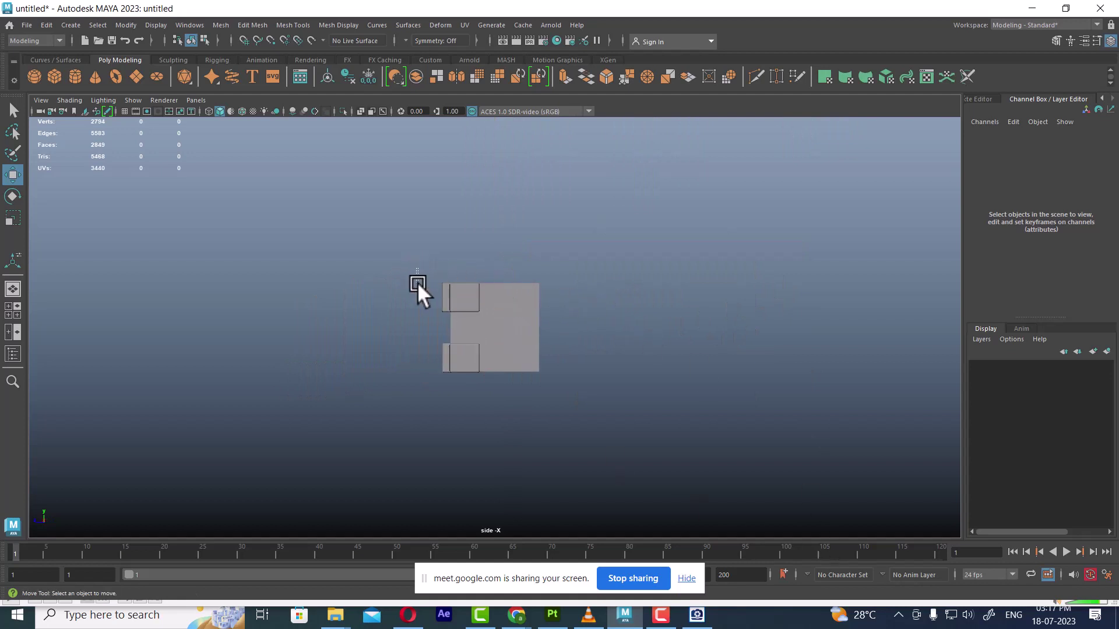
left_click_drag(414, 271, 453, 323)
mouse_move(382, 387)
right_mouse_down("alt")
mouse_move(677, 408)
mouse_move(629, 375)
right_mouse_up("alt")
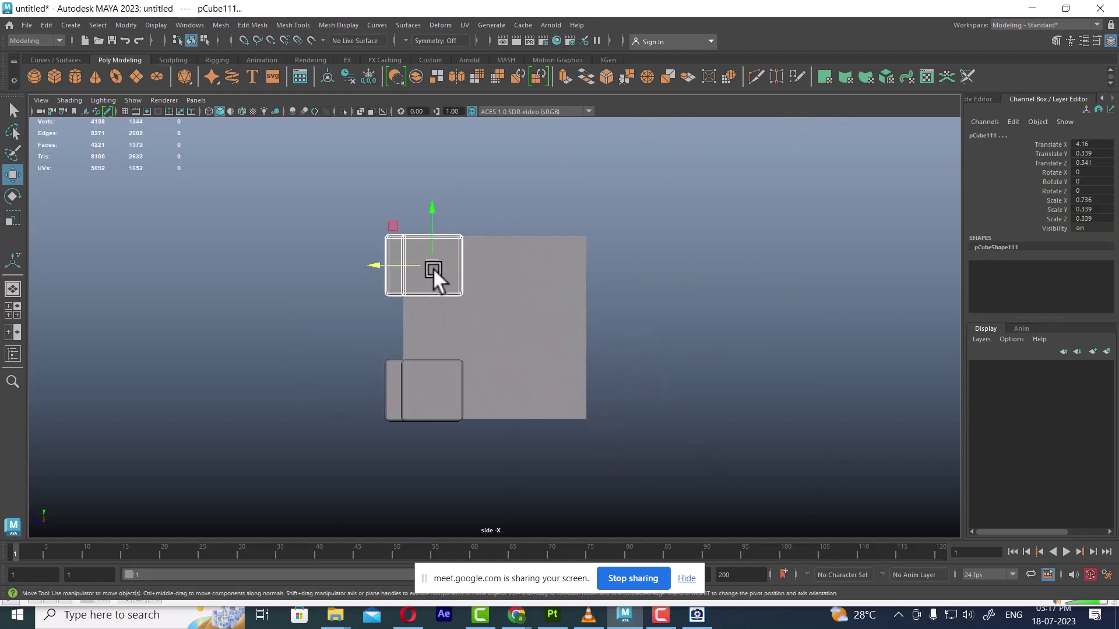
mouse_move(432, 267)
left_mouse_down()
mouse_move(335, 296)
mouse_move(295, 331)
left_mouse_up()
key("r")
key("space")
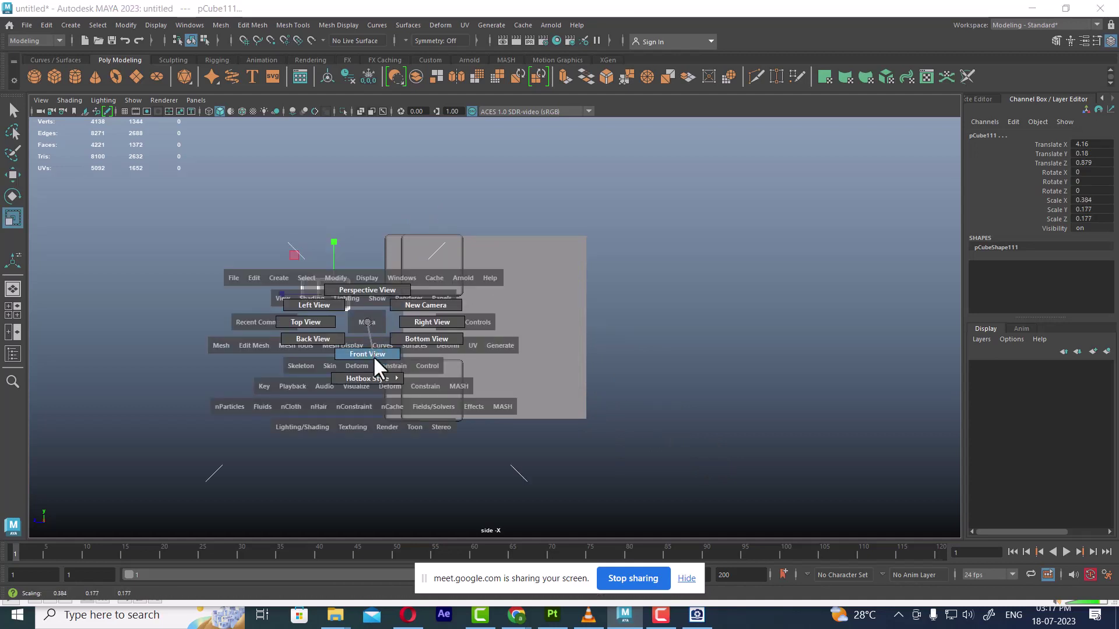
left_click_drag(366, 320, 373, 355)
key("ctrl+z")
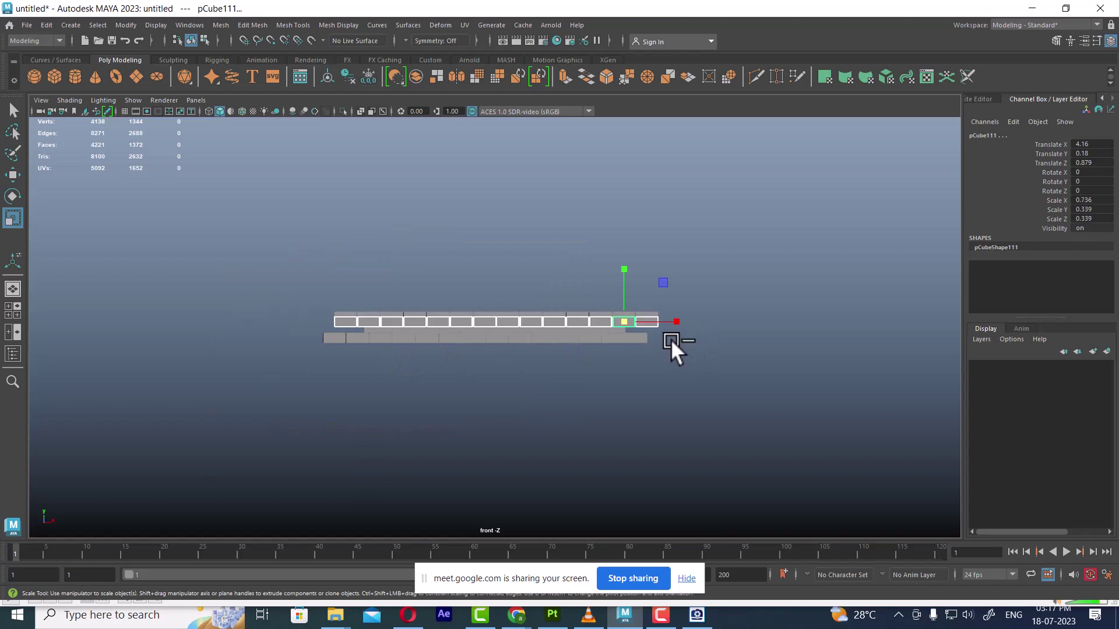
- Group the middle-row bricks as group99, scale uniformly to 0.84, and return to perspective
key("ctrl+g")
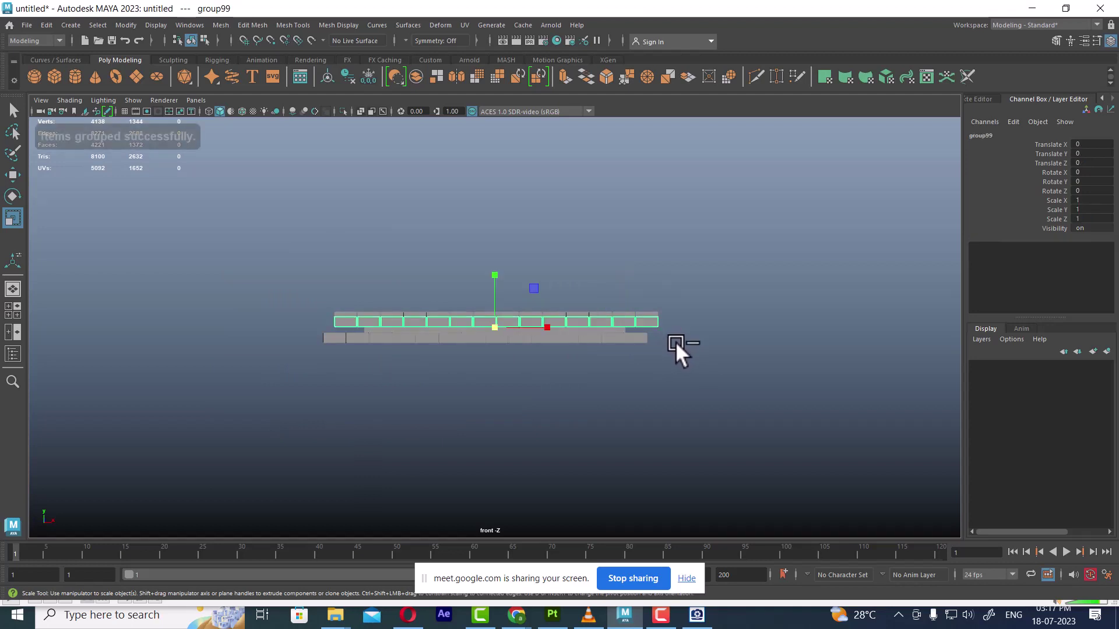
left_click_drag(500, 331, 470, 348)
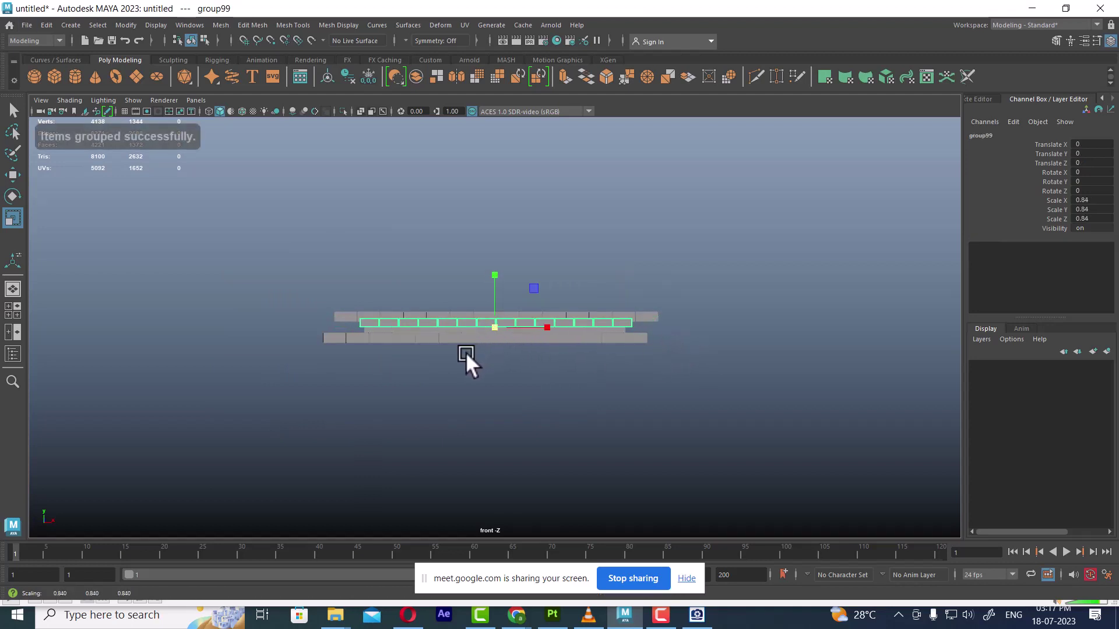
key("w")
key("space")
mouse_move(581, 347)
left_mouse_down()
mouse_move(610, 358)
mouse_move(607, 397)
mouse_move(645, 445)
left_mouse_up()
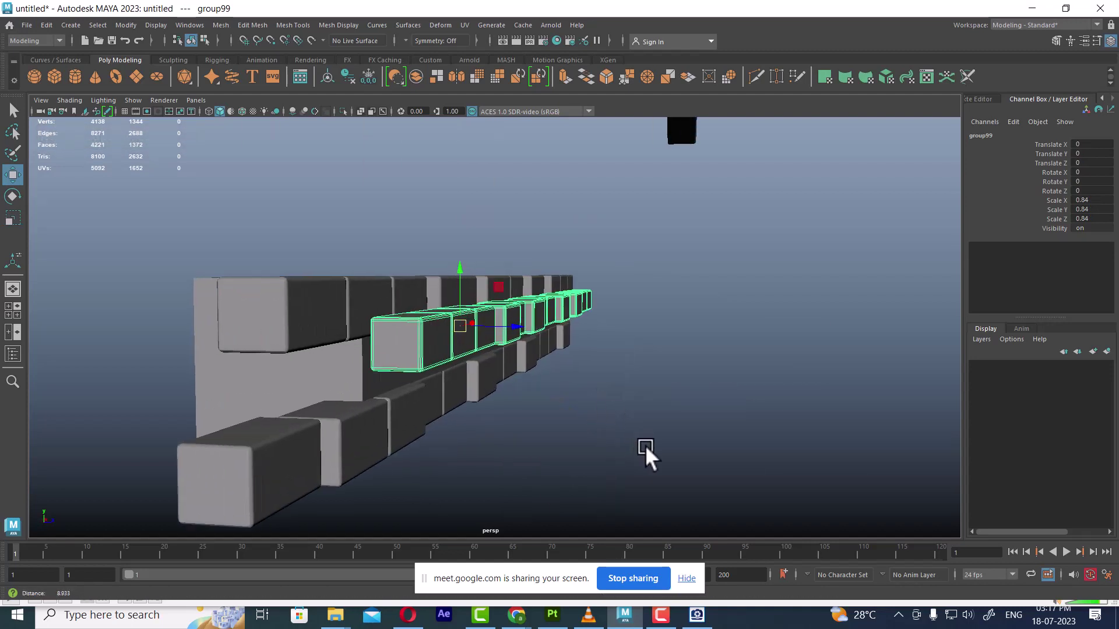
- Push the grouped brick row back along Z, lower it slightly, and scale it down a little
left_click_drag(536, 338, 478, 319)
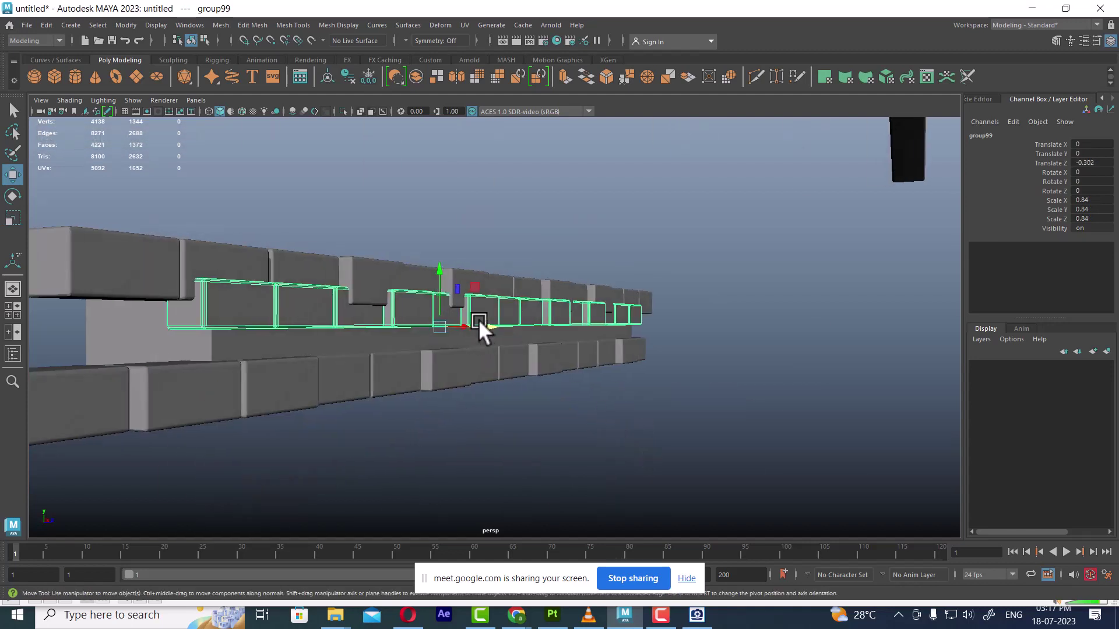
left_click_drag(444, 267, 443, 281)
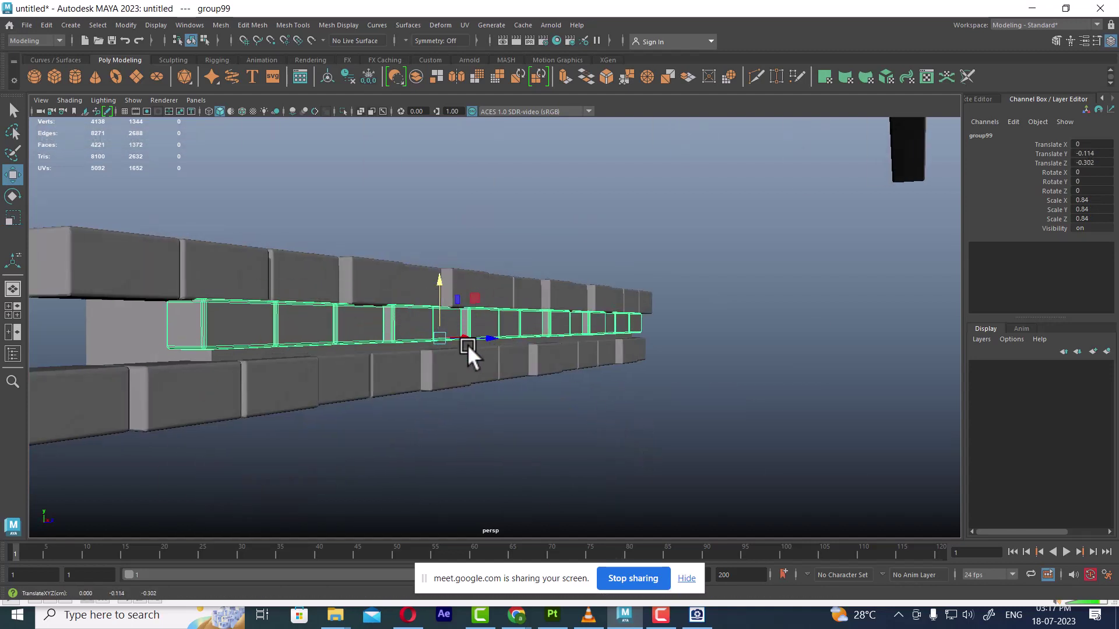
key("r")
mouse_move(448, 344)
left_mouse_down()
mouse_move(609, 347)
mouse_move(522, 372)
mouse_move(529, 347)
mouse_move(558, 331)
mouse_move(536, 334)
left_mouse_up()
key("w")
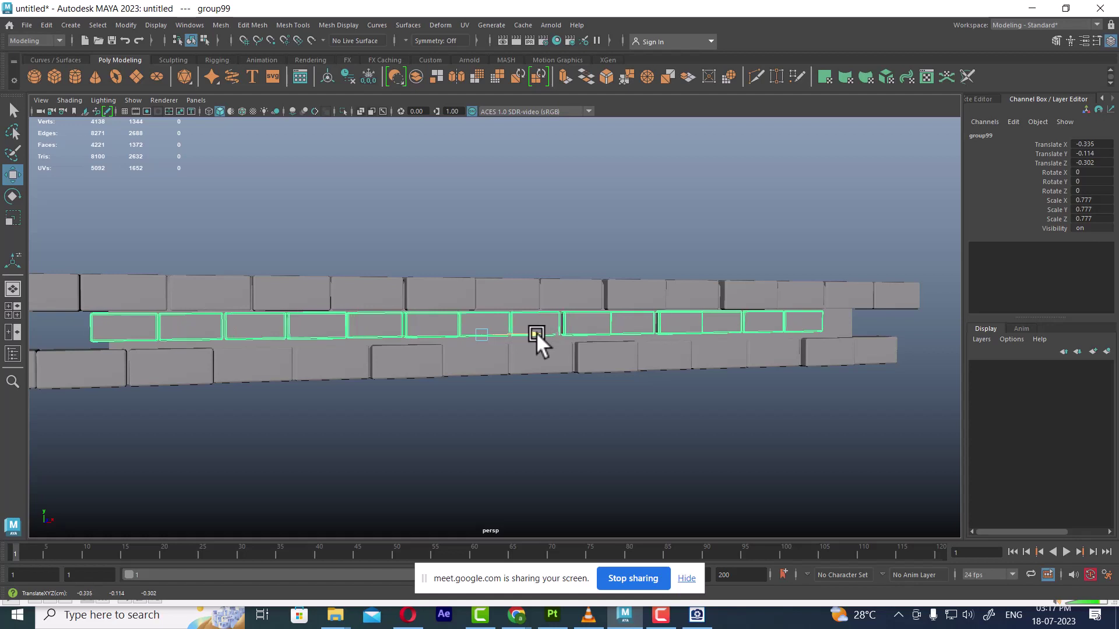
- Raise the middle brick row slightly, then select the top row's end brick from a frontal view
left_click_drag(481, 288, 526, 208)
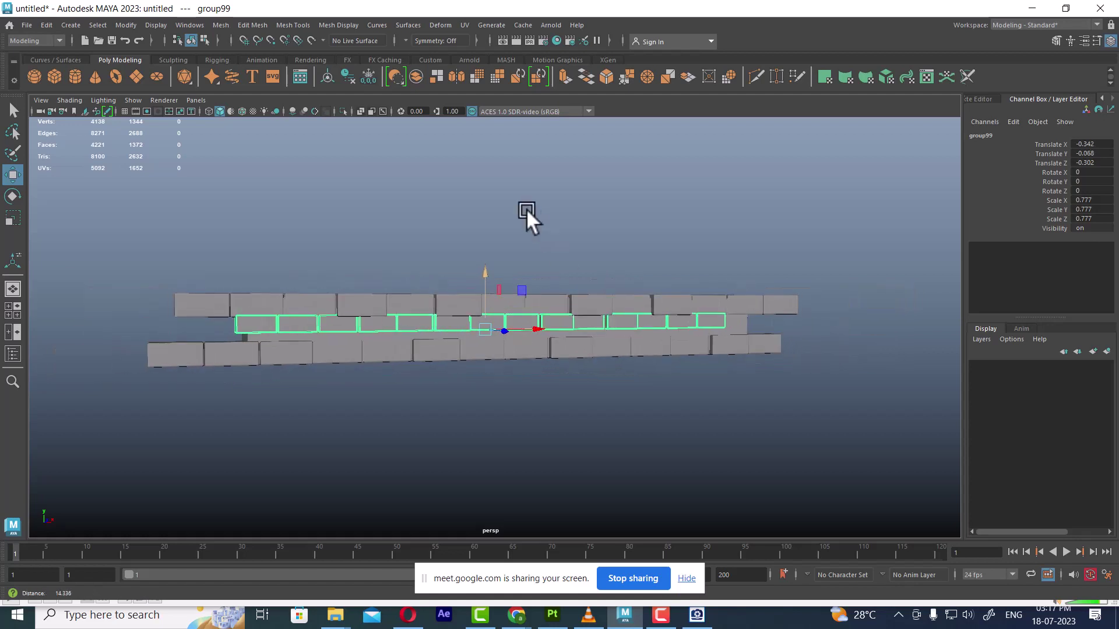
right_click_drag(527, 209, 562, 305, "alt")
mouse_move(561, 305)
left_mouse_down("alt")
mouse_move(610, 340)
mouse_move(604, 348)
left_mouse_up("alt")
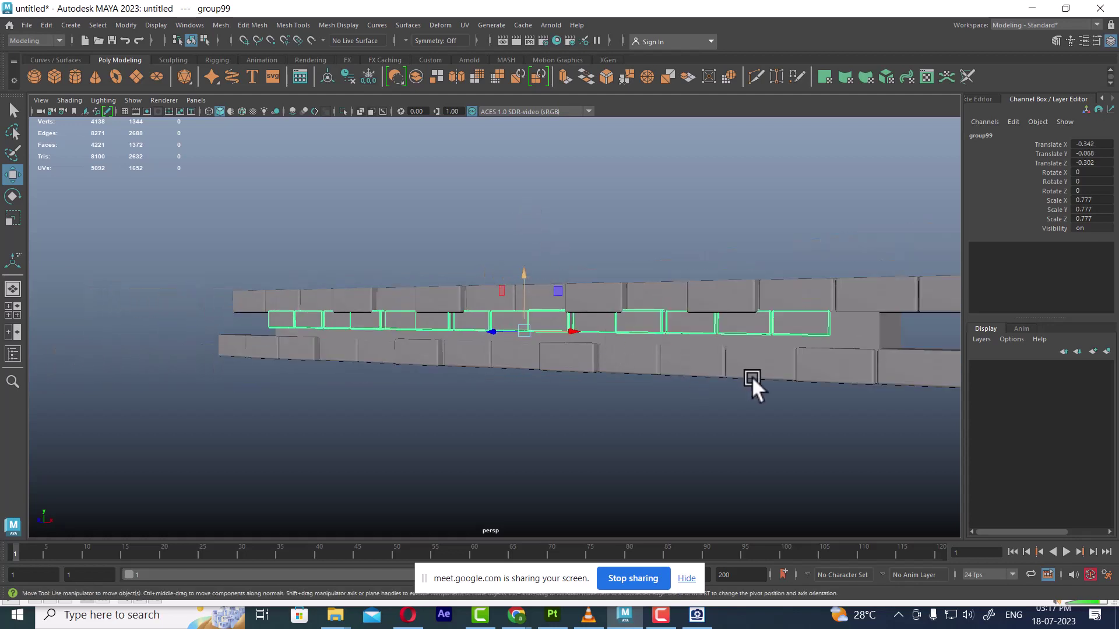
mouse_move(751, 382)
left_mouse_down("alt")
mouse_move(648, 351)
mouse_move(743, 355)
mouse_move(788, 341)
left_mouse_up("alt")
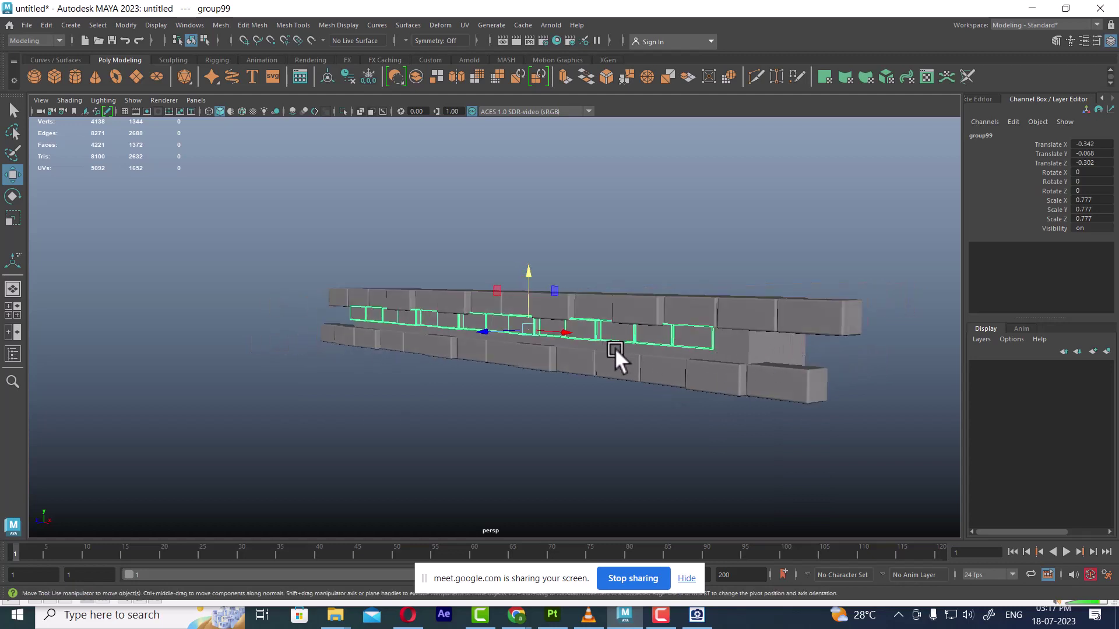
mouse_move(614, 348)
left_mouse_down("alt")
mouse_move(662, 350)
mouse_move(607, 332)
mouse_move(853, 298)
left_mouse_up("alt")
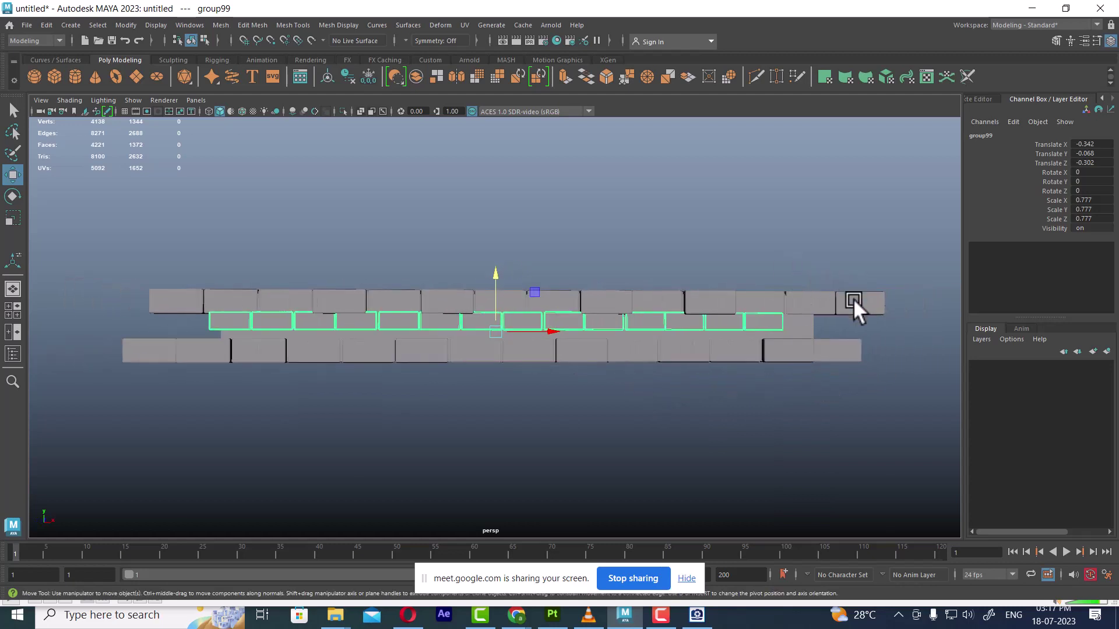
left_click(853, 298)
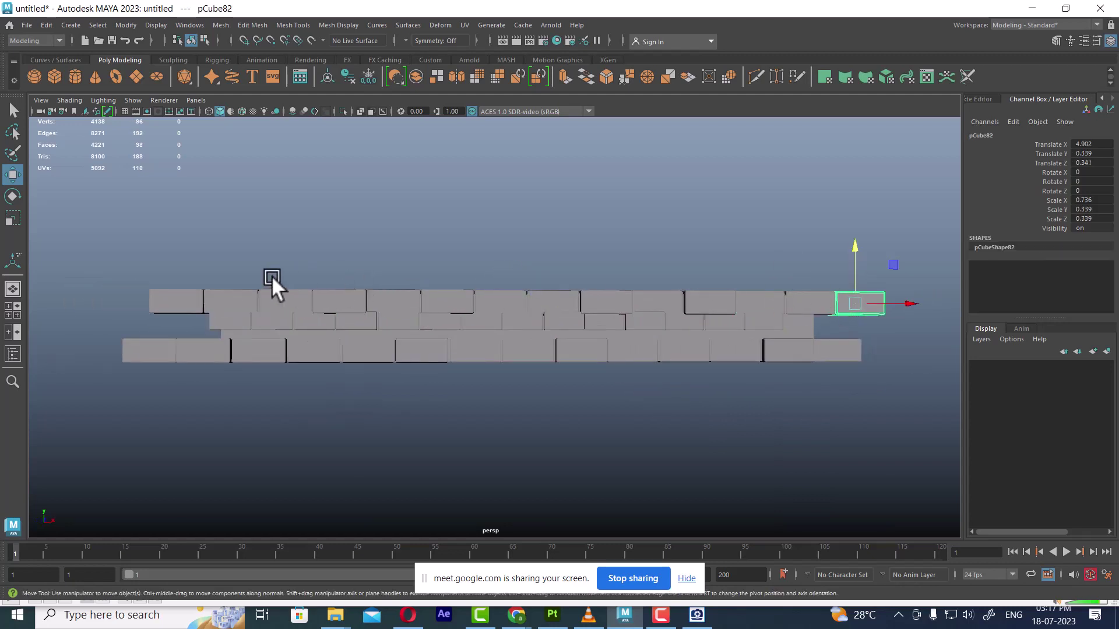
- Raise the whole top brick row, then check the rows in side view
left_click_drag(169, 253, 916, 302)
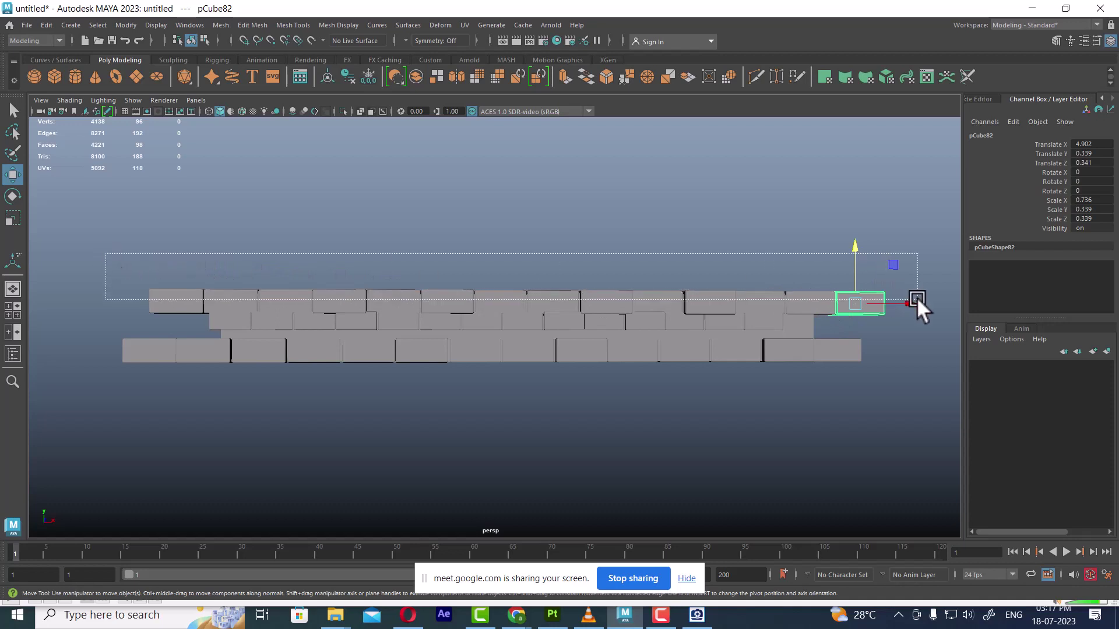
left_click_drag(808, 250, 799, 224)
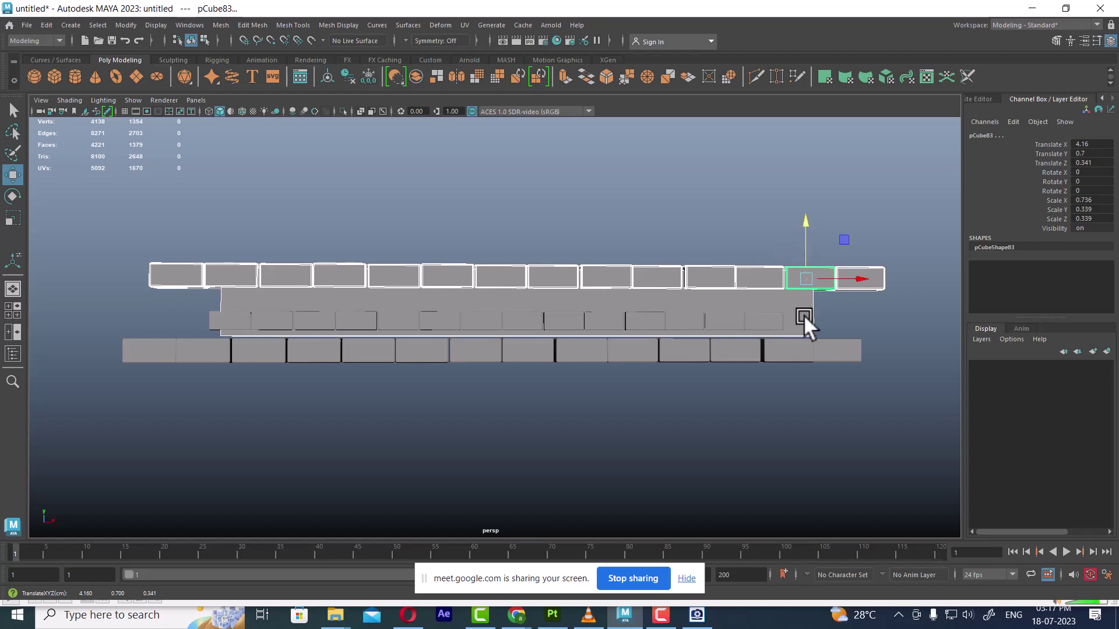
mouse_move(821, 331)
left_mouse_down("alt")
mouse_move(861, 324)
mouse_move(929, 346)
mouse_move(703, 333)
mouse_move(758, 334)
left_mouse_up("alt")
key("space")
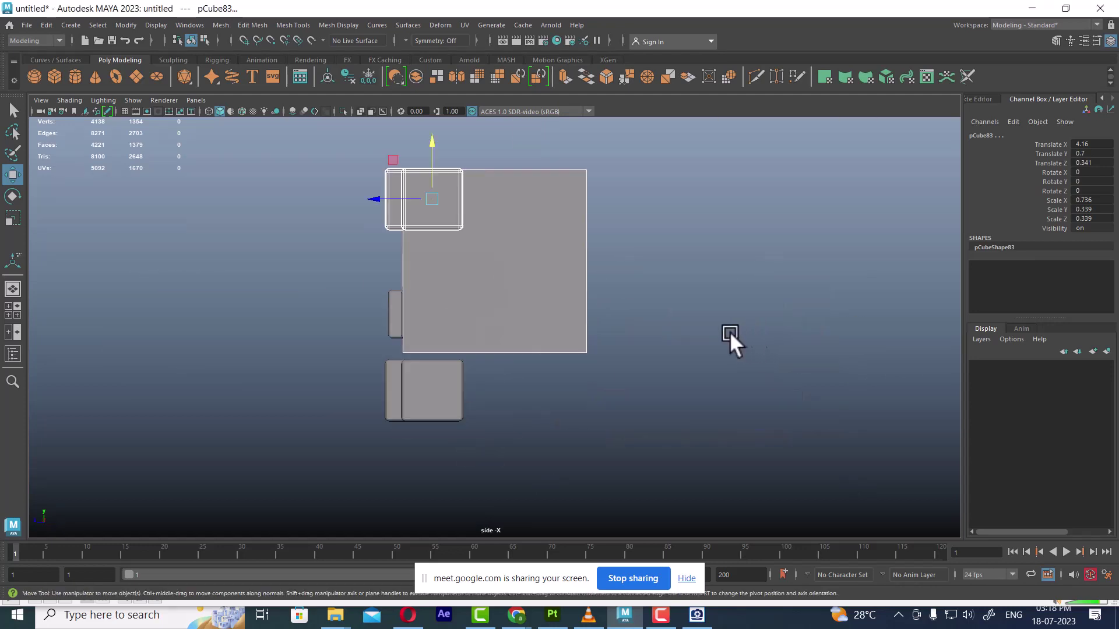
left_click_drag(391, 312, 391, 315)
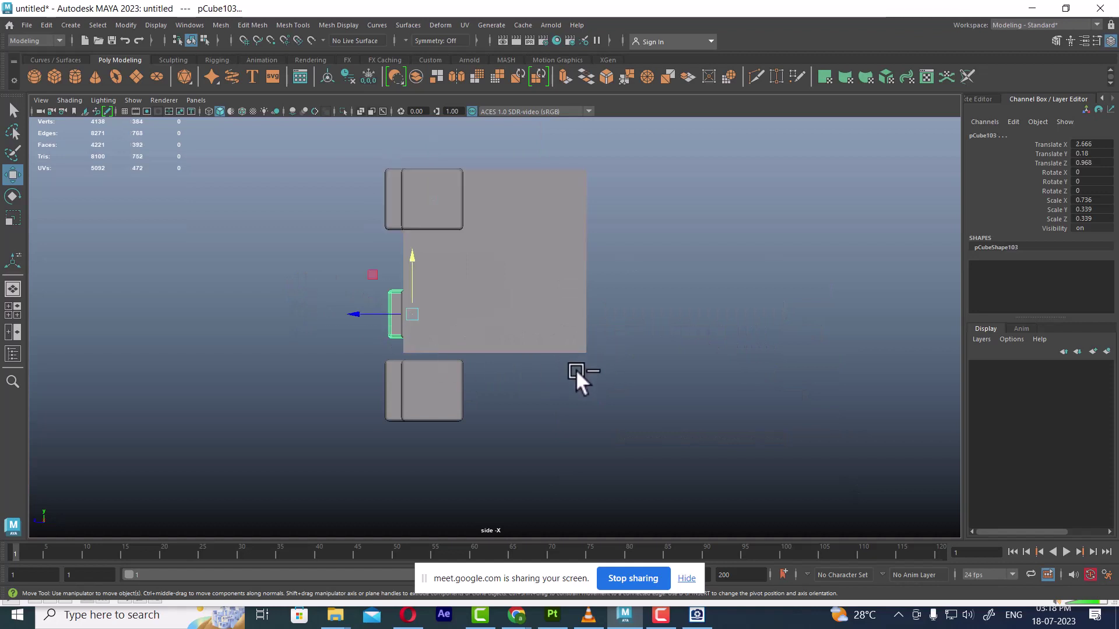
mouse_move(488, 346)
left_mouse_down("alt")
mouse_move(554, 339)
mouse_move(512, 350)
mouse_move(576, 358)
mouse_move(677, 337)
left_mouse_up("alt")
key("space")
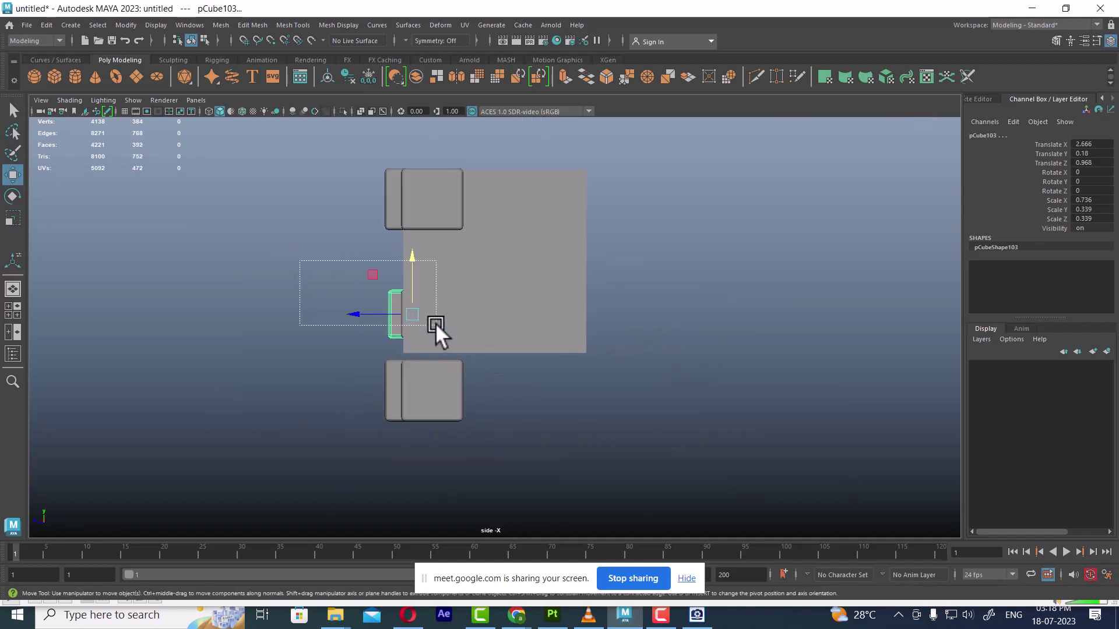
- Raise the middle-row bricks, duplicate them, and offset the copy down and sideways along X
left_click_drag(435, 322, 508, 317)
left_click_drag(562, 396, 563, 397)
key("space")
mouse_move(568, 352)
left_mouse_down()
mouse_move(653, 306)
mouse_move(659, 353)
left_mouse_up()
mouse_move(582, 255)
left_mouse_down()
mouse_move(577, 230)
mouse_move(525, 274)
mouse_move(549, 285)
left_mouse_up()
key("ctrl+d")
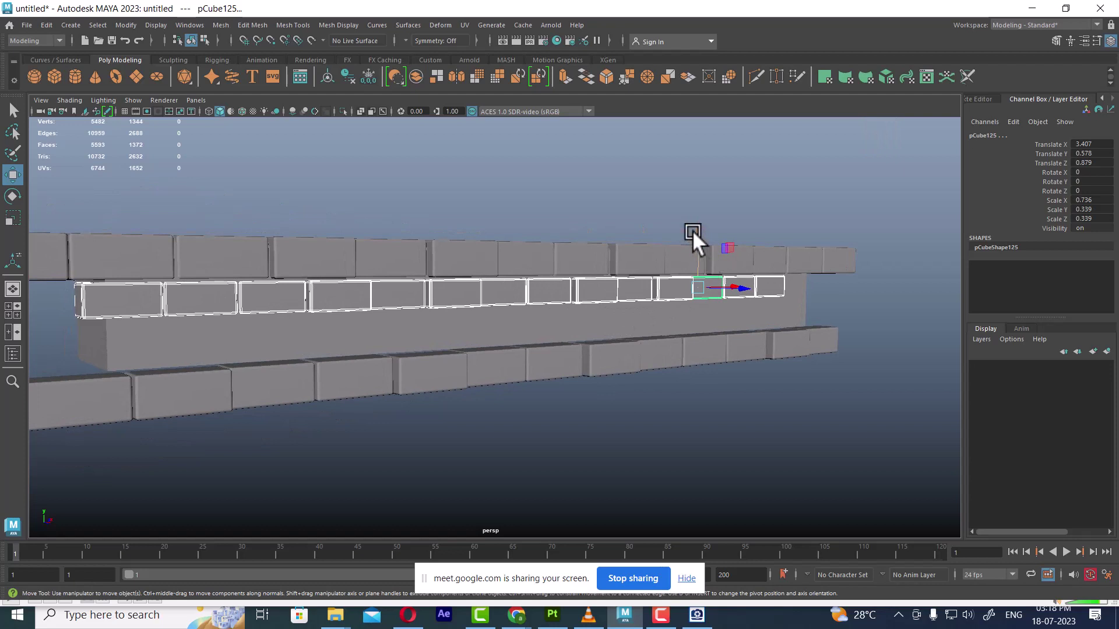
left_click_drag(692, 230, 681, 319)
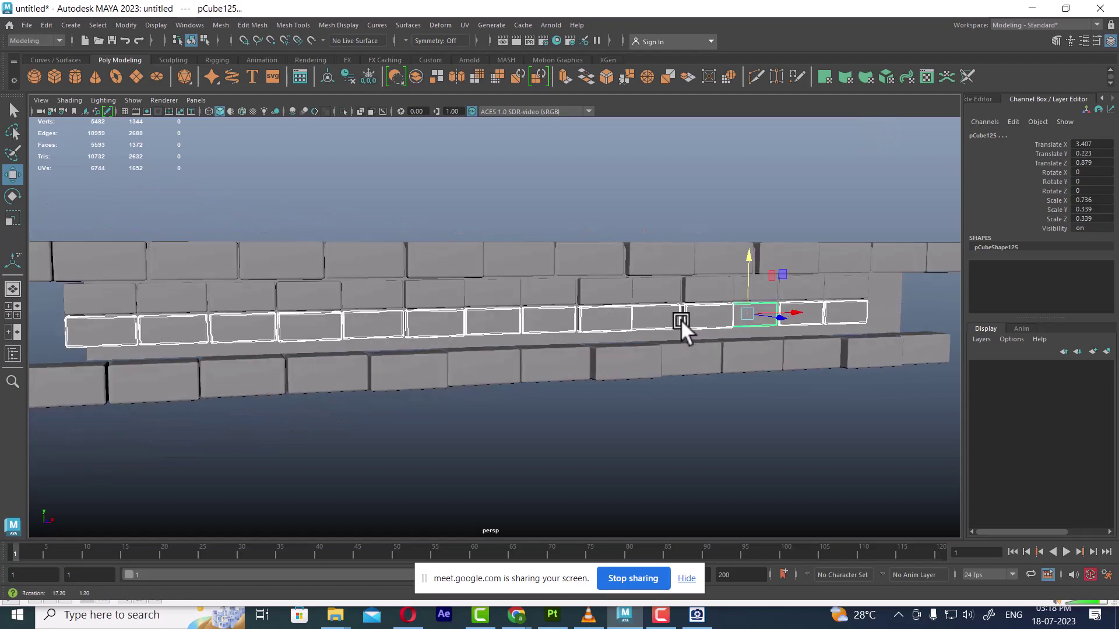
left_click_drag(796, 317, 829, 314)
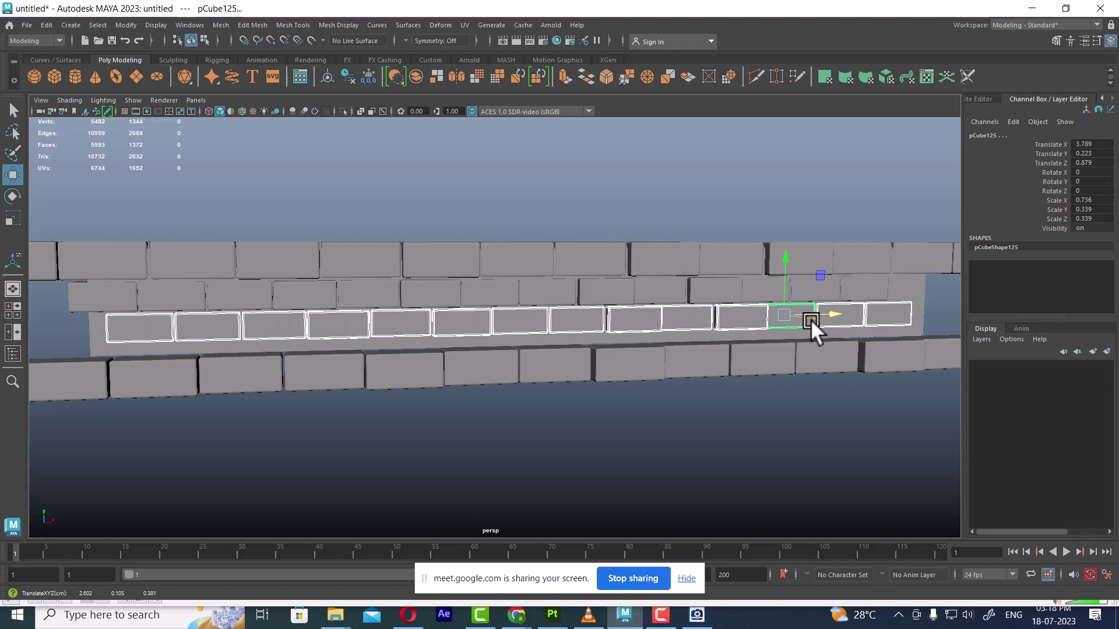
mouse_move(810, 319)
left_mouse_down("alt")
mouse_move(711, 303)
mouse_move(769, 294)
left_mouse_up("alt")
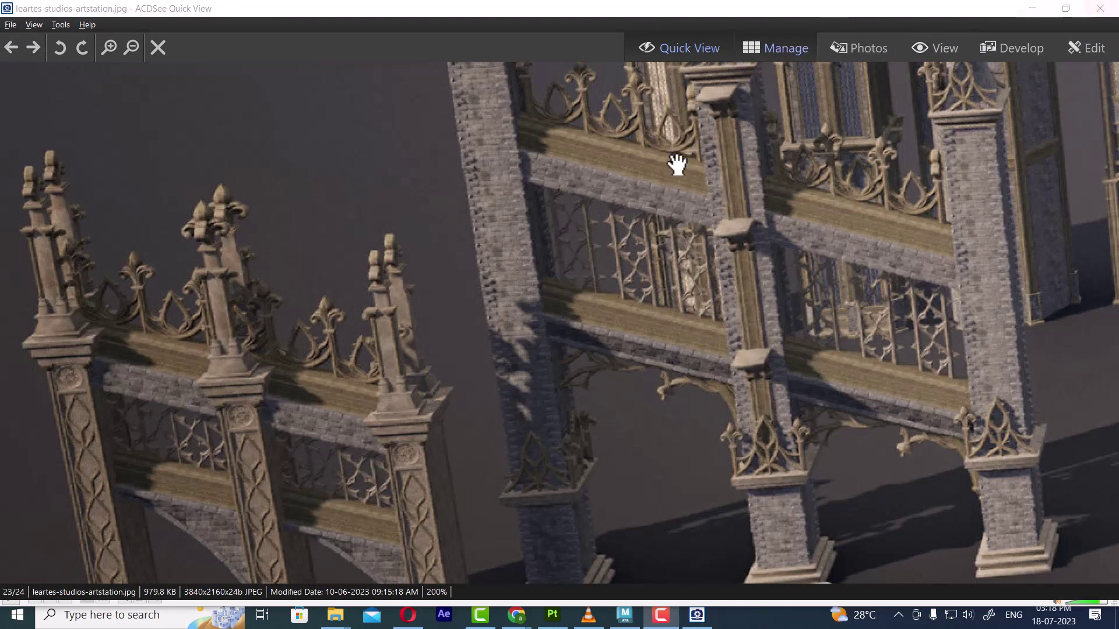
- Shrink the ACDSee reference into a small top-right window framed on the brick wall detail
left_click_drag(816, 8, 920, 69)
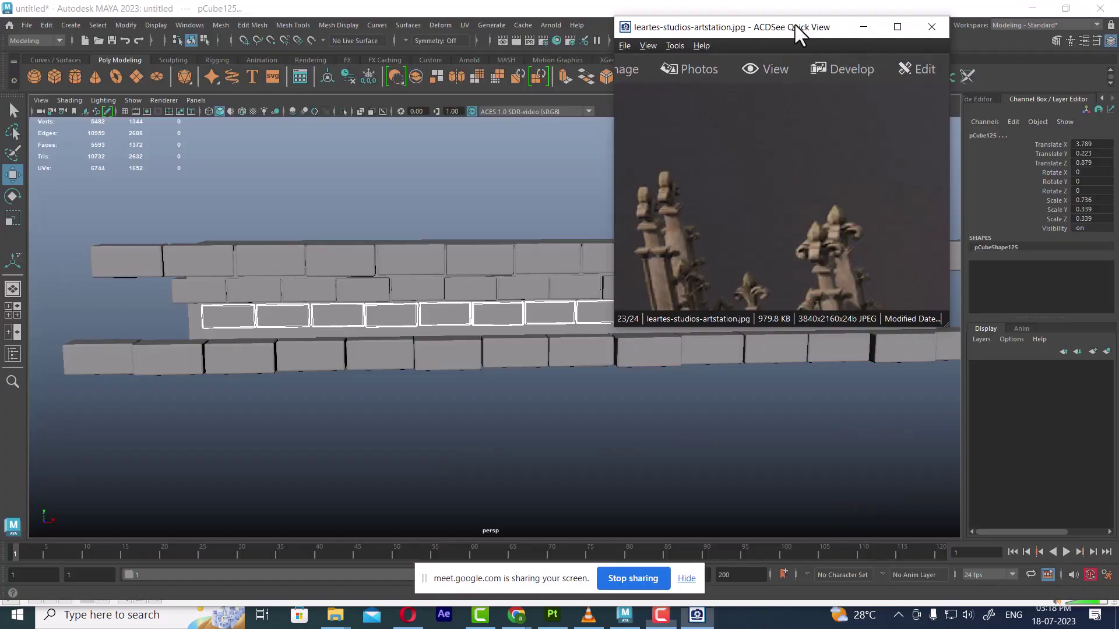
left_click_drag(919, 243, 1036, 212)
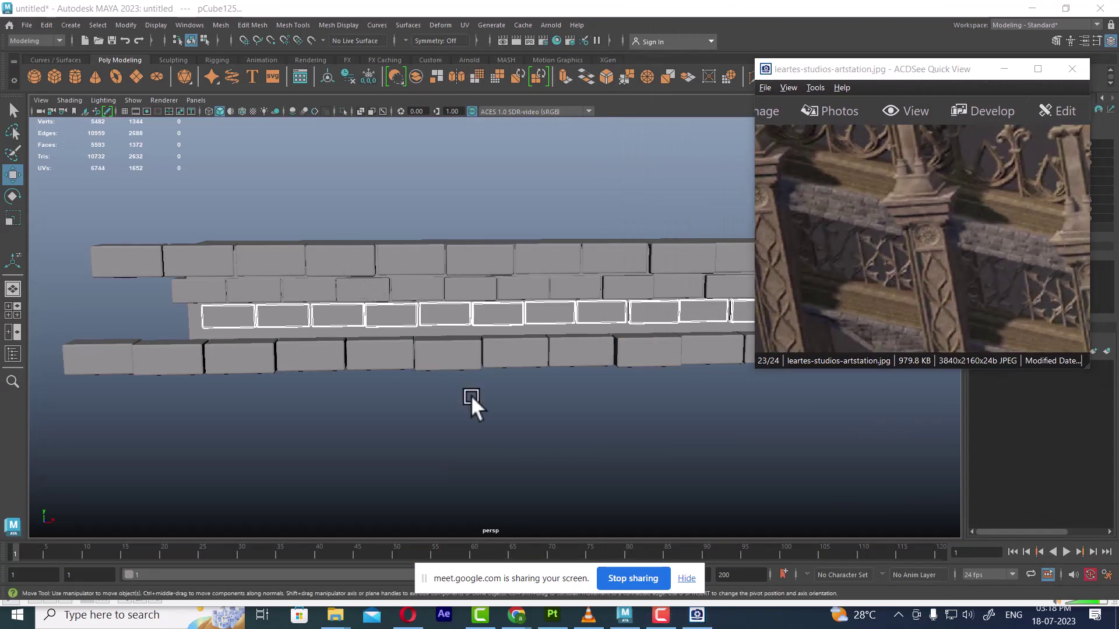
mouse_move(472, 405)
left_mouse_down("alt")
mouse_move(500, 364)
mouse_move(432, 337)
mouse_move(479, 385)
mouse_move(565, 396)
mouse_move(536, 395)
mouse_move(675, 343)
mouse_move(3, 392)
left_mouse_up("alt")
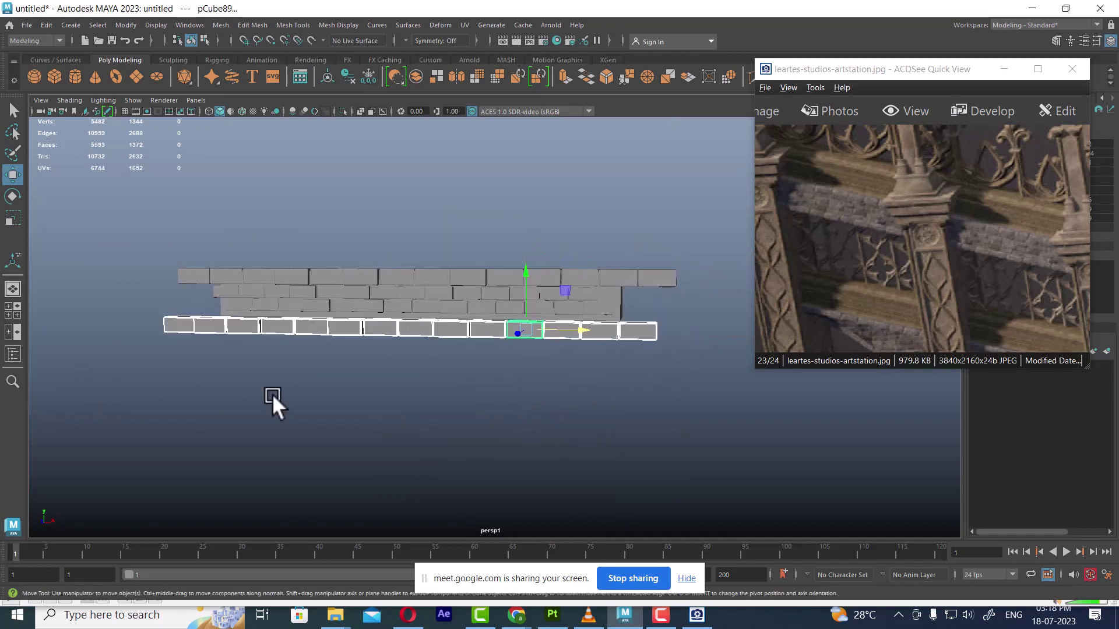
- Scale the backing block pCube69 taller along Y to fill the wall
mouse_move(522, 267)
left_mouse_down("alt")
mouse_move(497, 337)
mouse_move(509, 376)
left_mouse_up("alt")
left_click(506, 311)
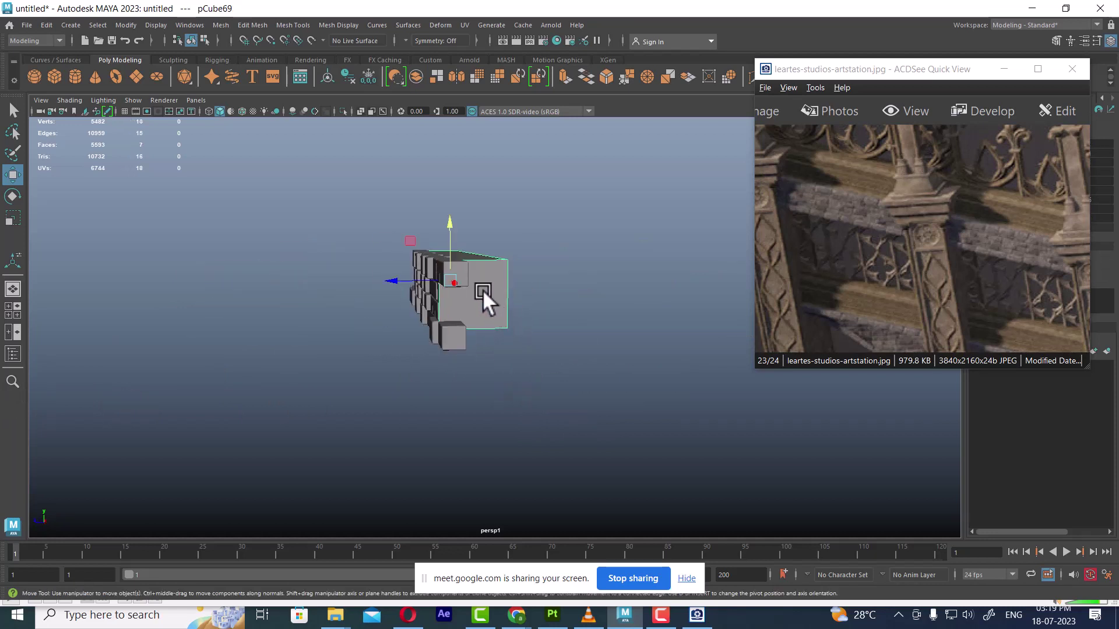
key("r")
mouse_move(452, 226)
left_mouse_down()
mouse_move(452, 185)
mouse_move(451, 226)
left_mouse_up()
key("w")
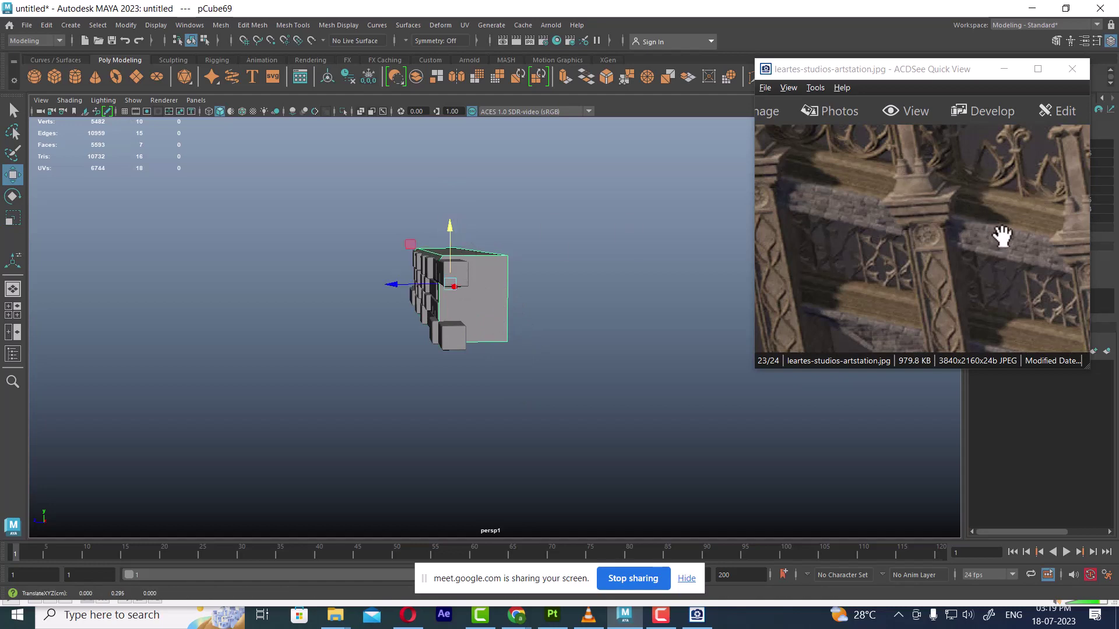
- Frame the wall from the front and marquee-select all its bricks
mouse_move(670, 314)
left_mouse_down("alt")
mouse_move(586, 336)
mouse_move(629, 355)
mouse_move(547, 310)
mouse_move(577, 371)
left_mouse_up("alt")
mouse_move(577, 368)
right_mouse_down("alt")
mouse_move(606, 416)
mouse_move(575, 362)
right_mouse_up("alt")
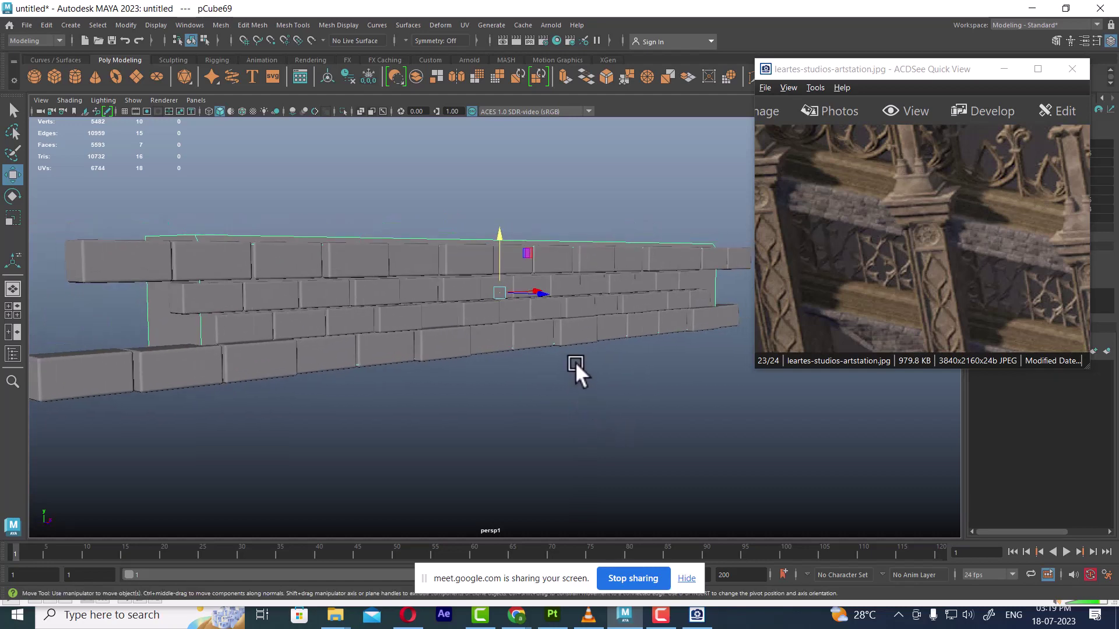
mouse_move(575, 379)
left_mouse_down("alt")
mouse_move(498, 390)
mouse_move(526, 361)
left_mouse_up("alt")
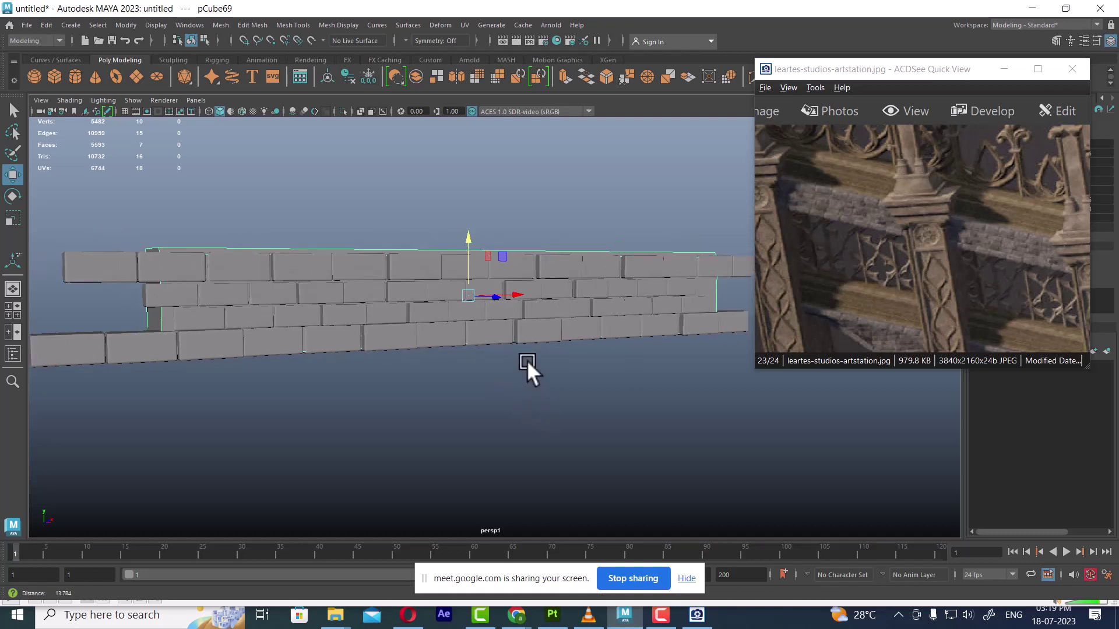
left_click(635, 424)
right_click_drag(635, 425, 529, 429, "alt")
left_click_drag(529, 430, 264, 302, "alt")
left_click_drag(206, 201, 632, 469)
- Assign a Lambert material to all the selected wall bricks
right_click_drag(372, 267, 480, 504)
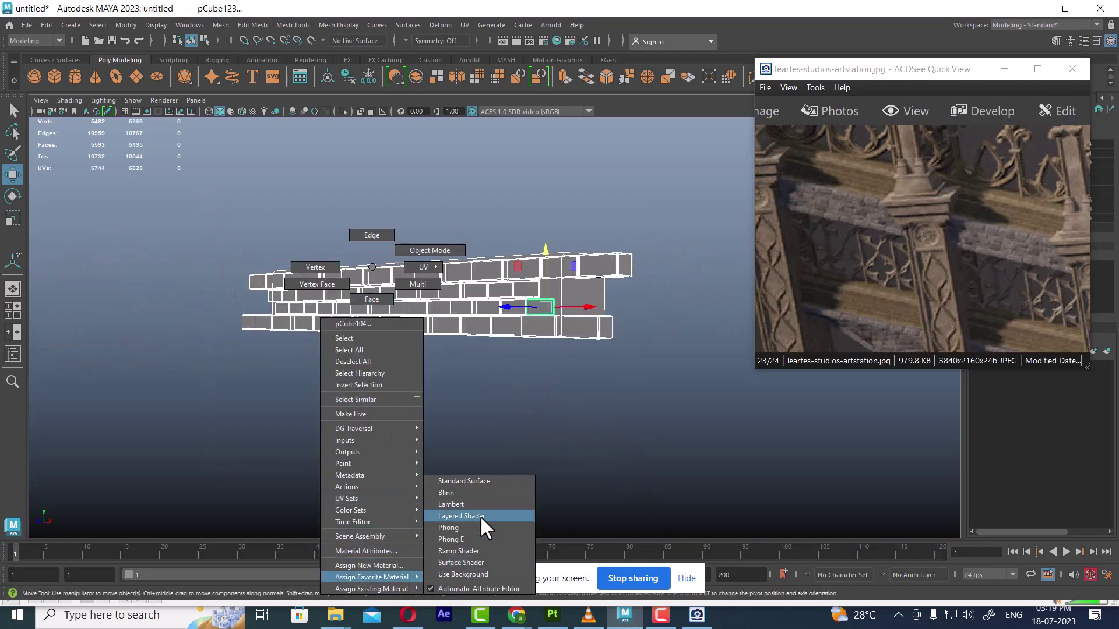
mouse_move(480, 476)
left_mouse_down("alt")
mouse_move(599, 422)
mouse_move(407, 331)
left_mouse_up("alt")
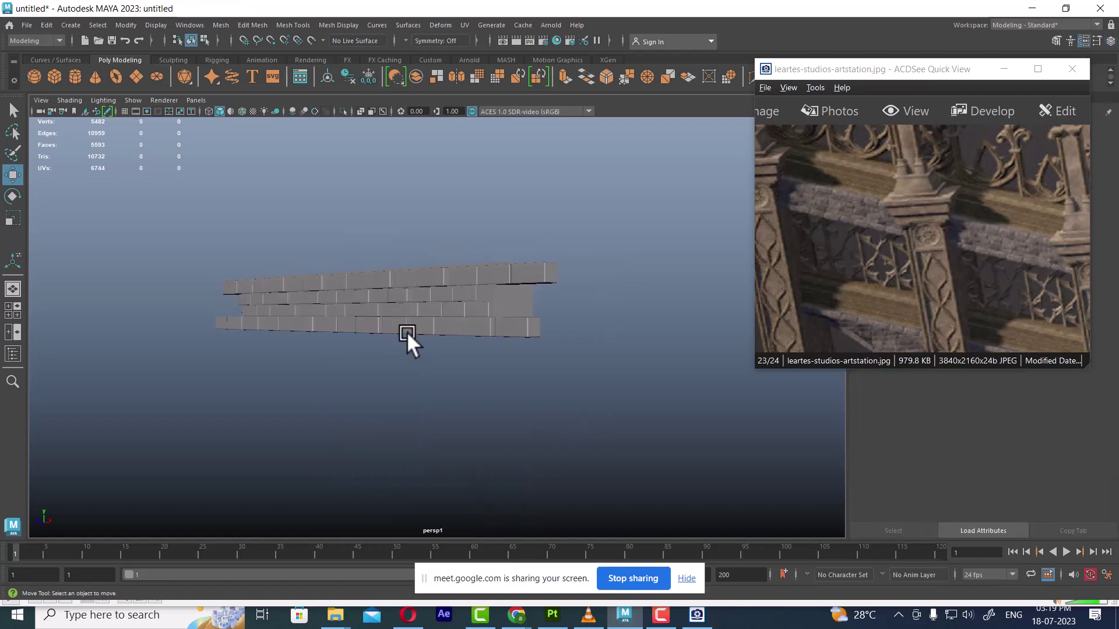
mouse_move(406, 331)
right_mouse_down("alt")
mouse_move(558, 434)
mouse_move(551, 418)
right_mouse_up("alt")
mouse_move(551, 418)
left_mouse_down("alt")
mouse_move(480, 396)
mouse_move(488, 425)
mouse_move(521, 427)
left_mouse_up("alt")
- Nudge the brick near the right end slightly along X to roughen the courses
left_click(425, 303)
mouse_move(425, 303)
left_mouse_down("alt")
mouse_move(481, 353)
mouse_move(474, 342)
left_mouse_up("alt")
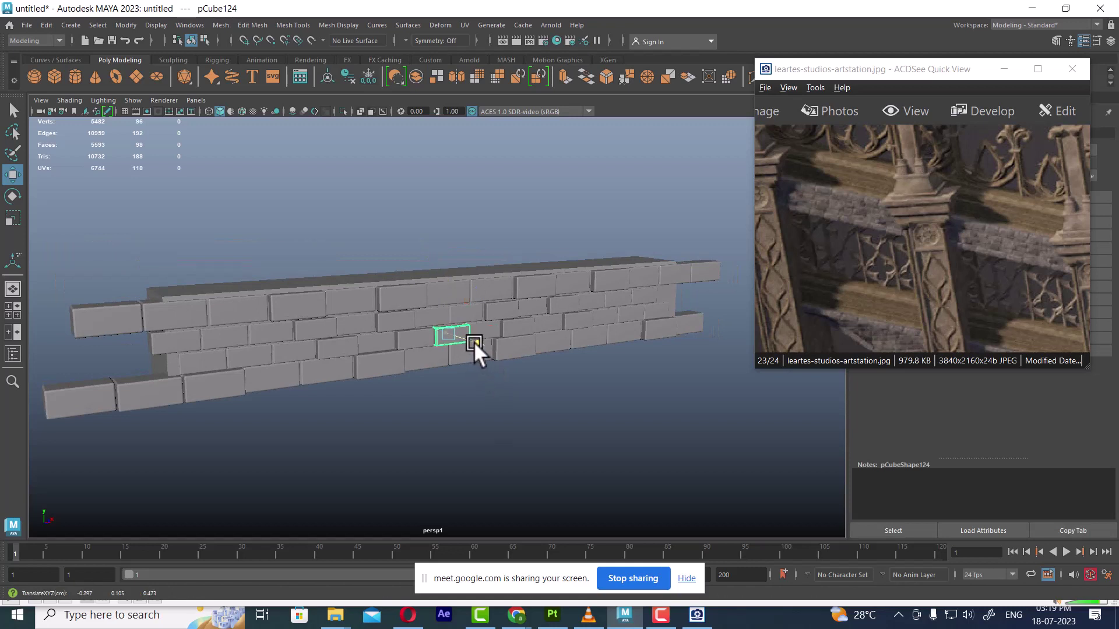
left_click(610, 314)
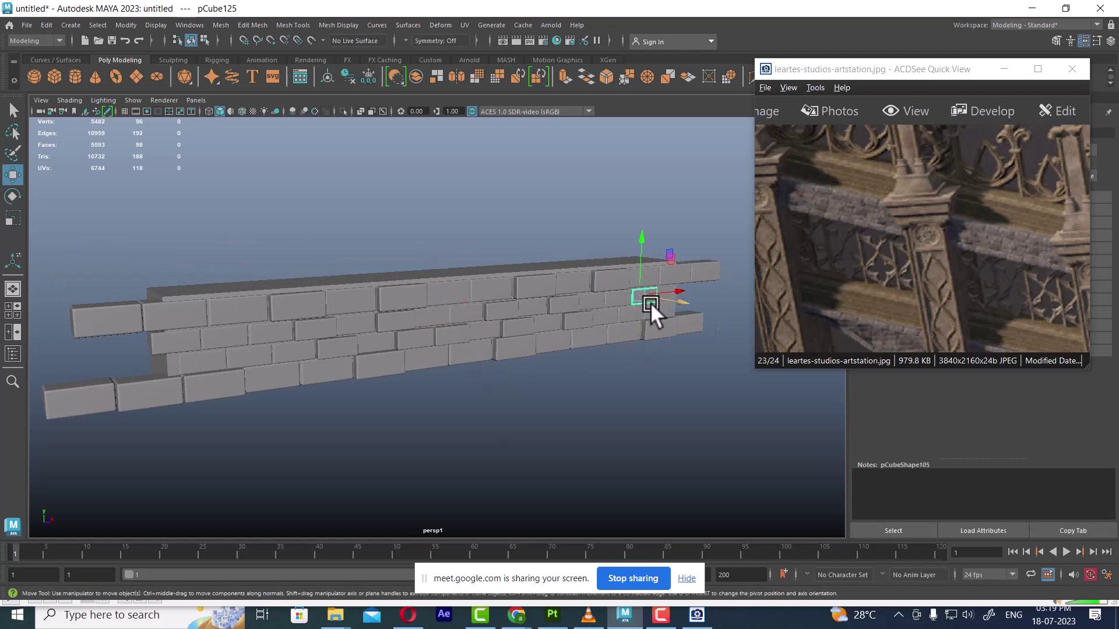
left_click_drag(680, 300, 682, 300)
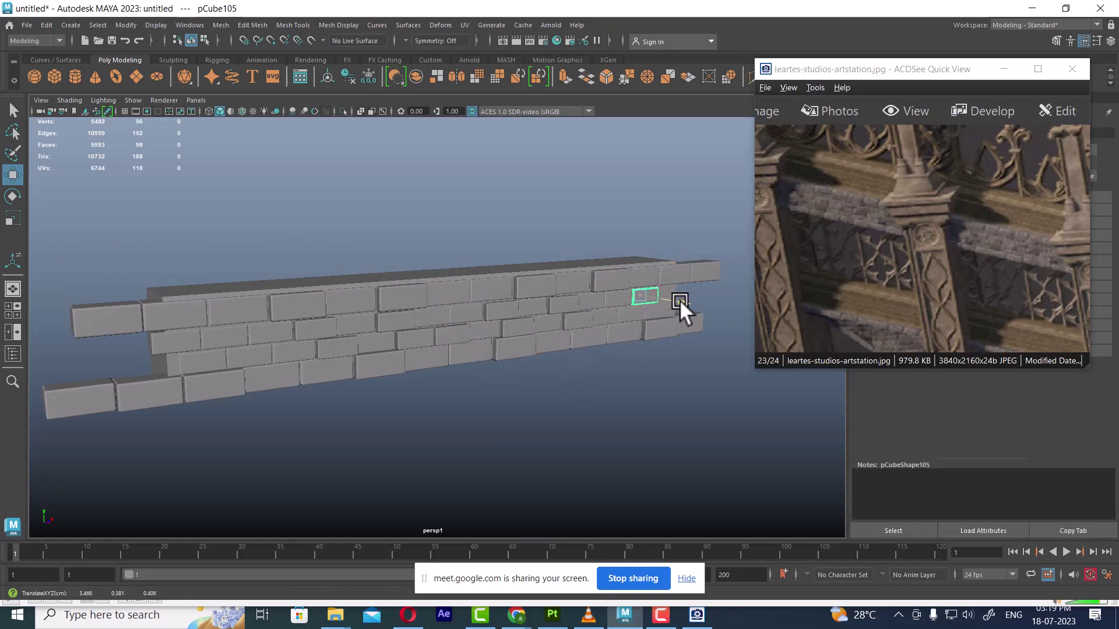
left_click(189, 344)
mouse_move(308, 392)
left_mouse_down("alt")
mouse_move(257, 393)
mouse_move(457, 340)
mouse_move(487, 370)
mouse_move(609, 421)
mouse_move(540, 414)
mouse_move(590, 404)
left_mouse_up("alt")
left_click(487, 370)
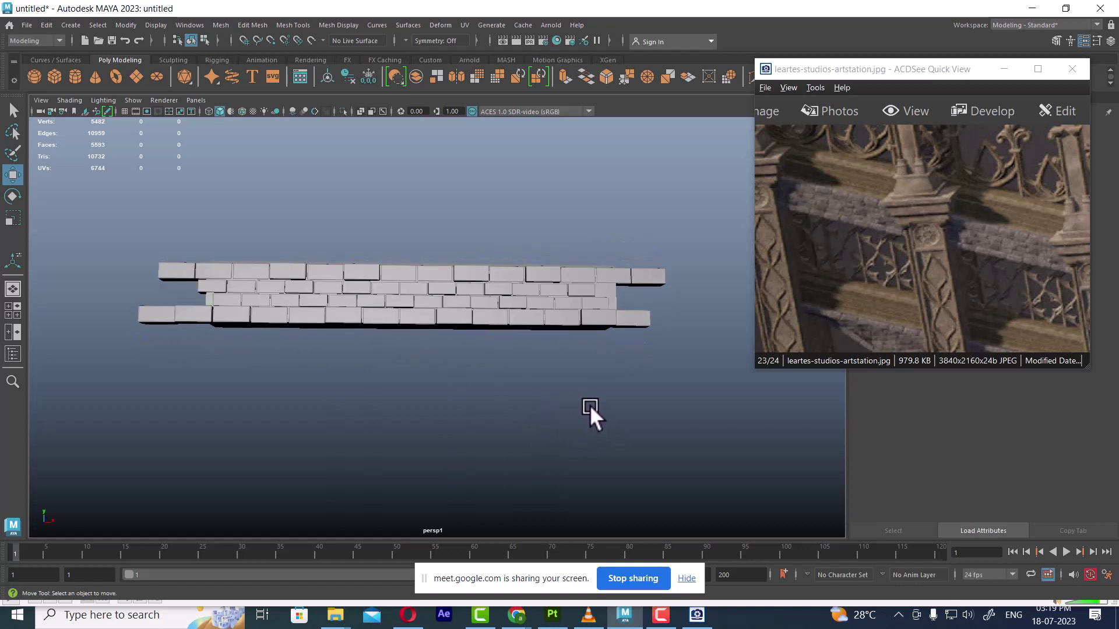